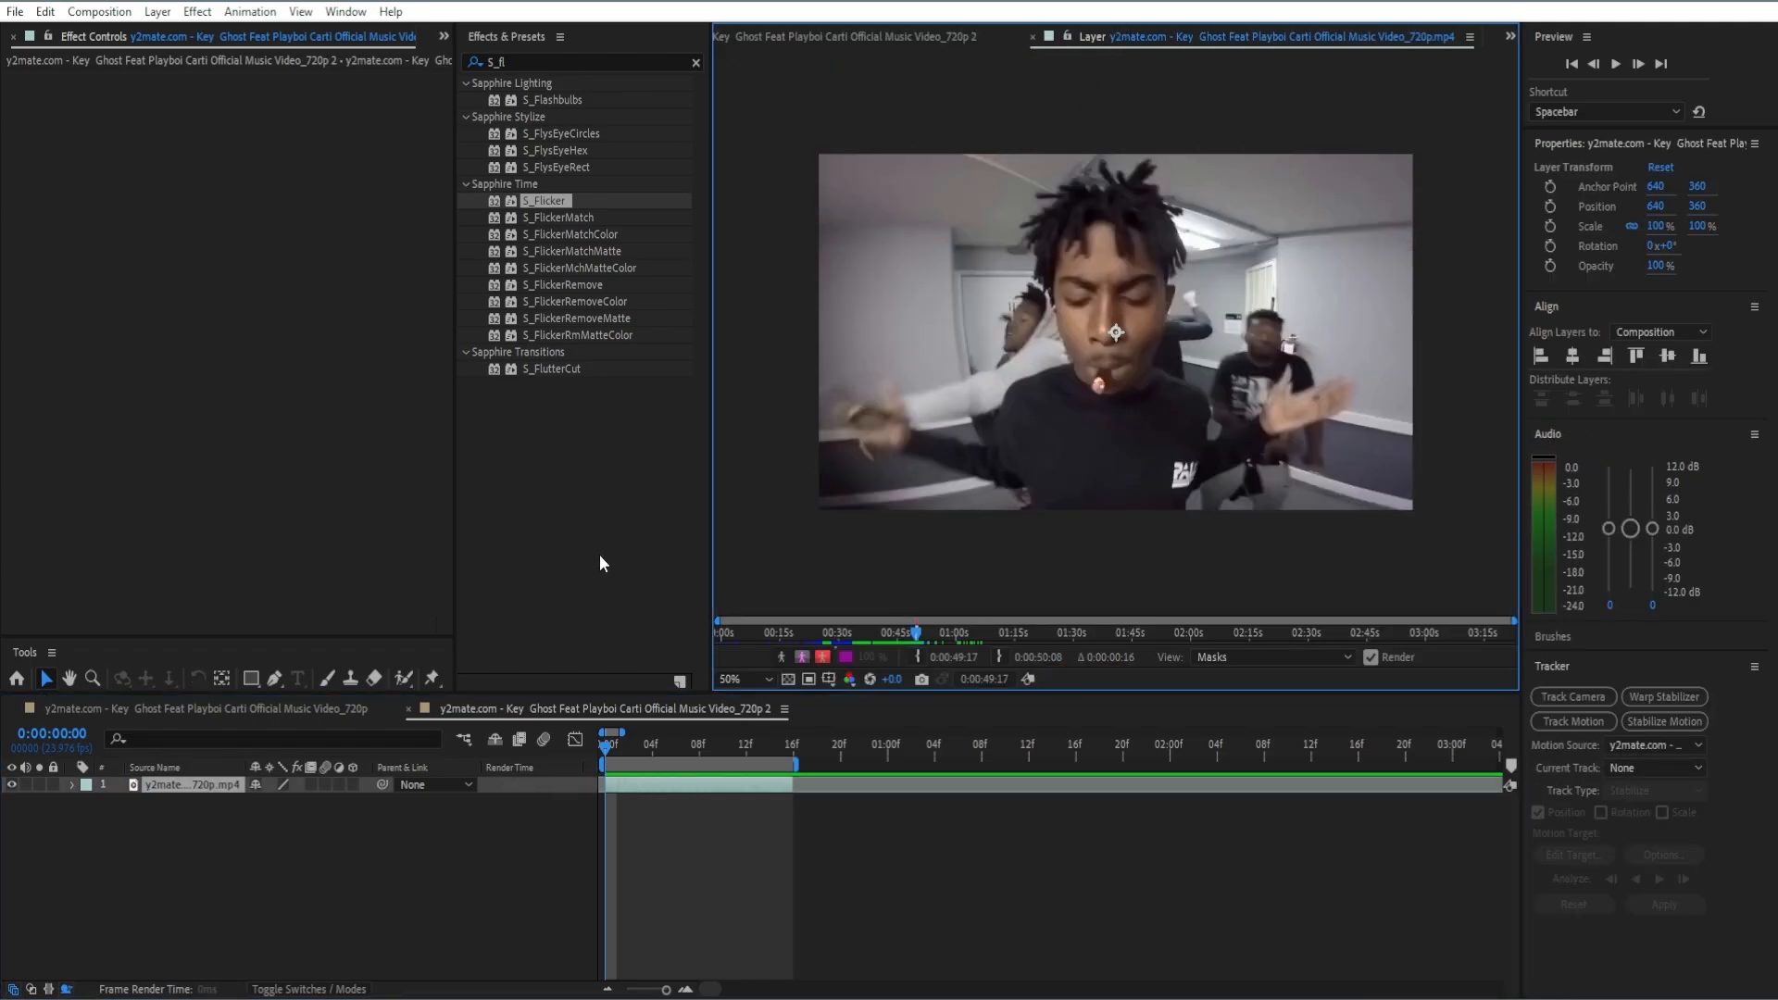
# Step: Mask the man in front with the Roto Brush, including his torso, arms, face and hair and excluding the background below his arm
pyautogui.click(405, 679)
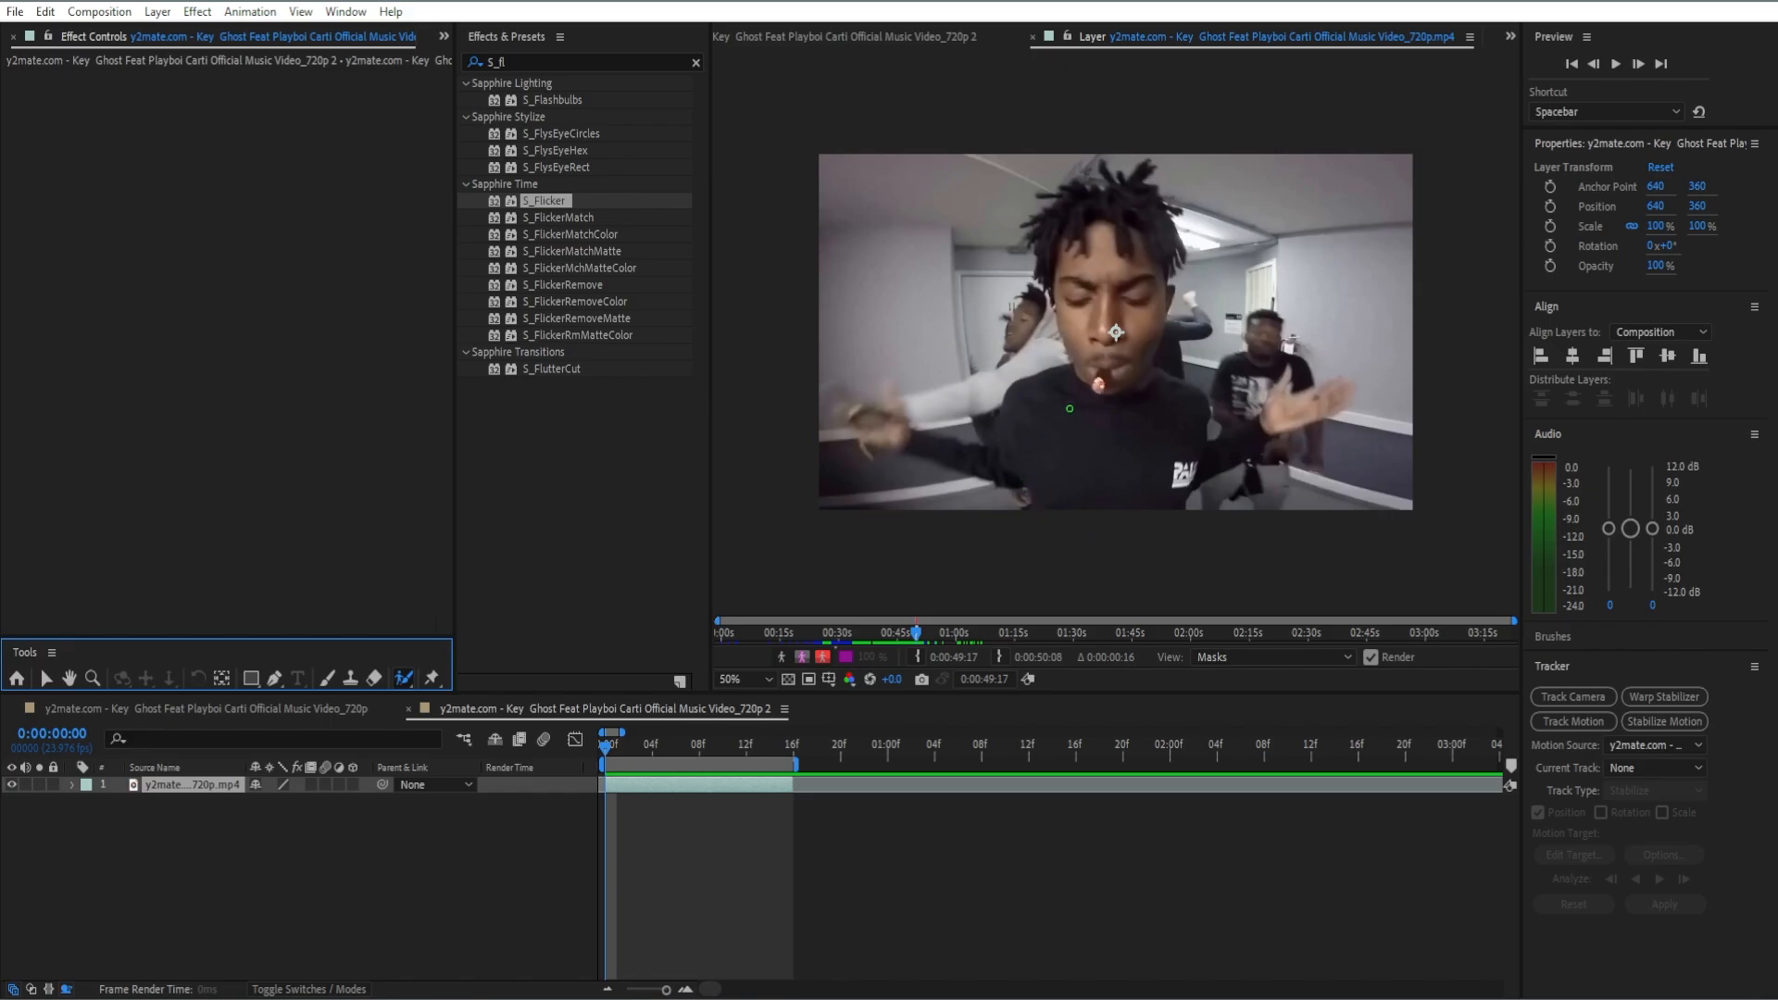
pyautogui.moveTo(1035, 416); pyautogui.dragTo(1106, 428)
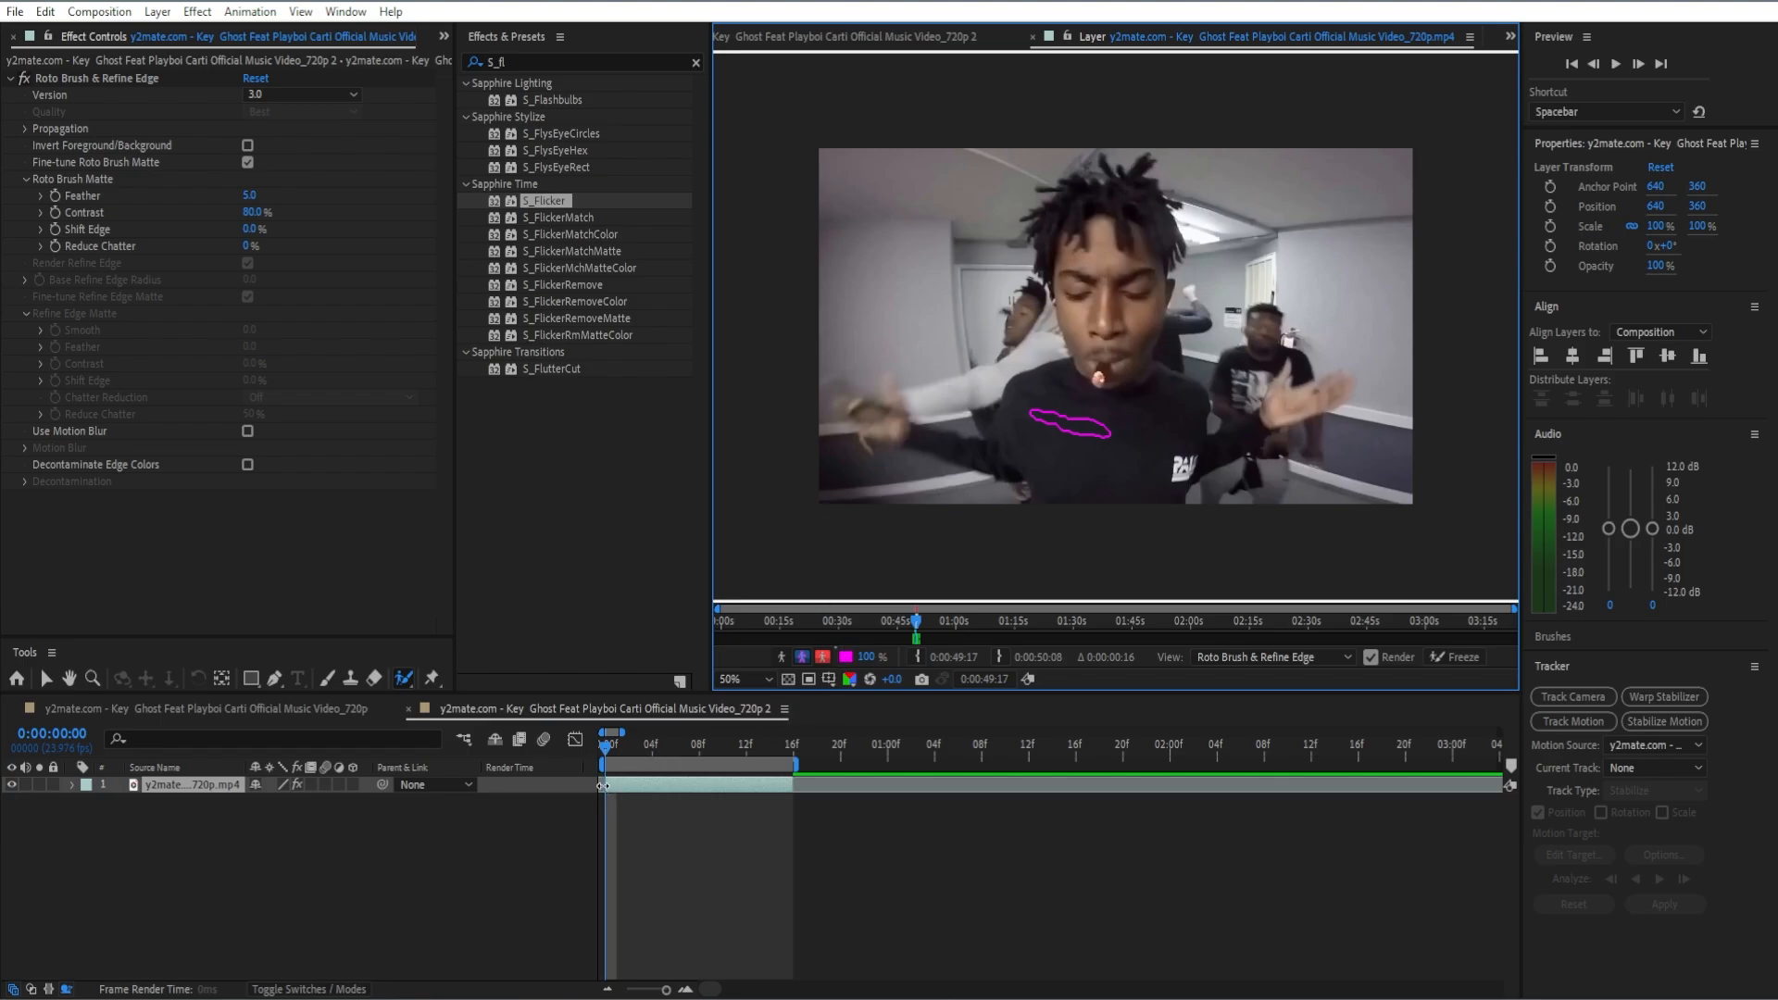
pyautogui.moveTo(869, 436)
pyautogui.mouseDown()
pyautogui.moveTo(1100, 493)
pyautogui.moveTo(1307, 391)
pyautogui.moveTo(1218, 410)
pyautogui.moveTo(1347, 384)
pyautogui.moveTo(1287, 374)
pyautogui.mouseUp()
pyautogui.moveTo(1020, 491); pyautogui.dragTo(923, 472)
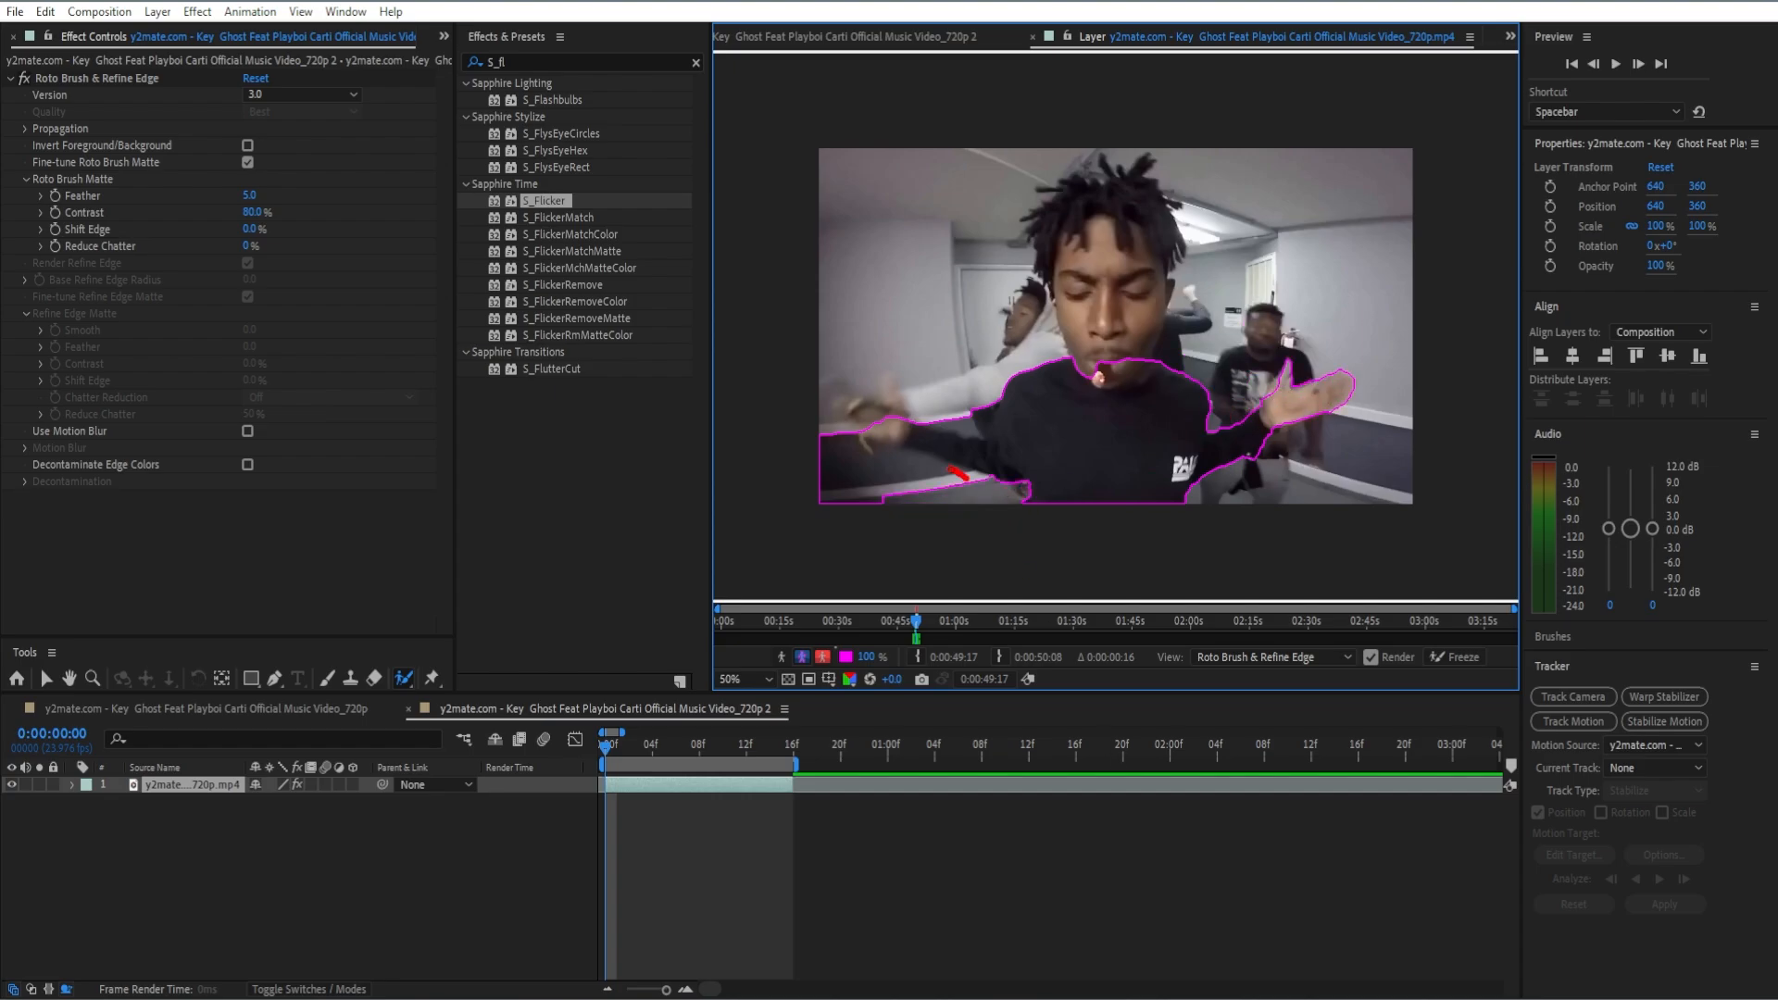
pyautogui.moveTo(853, 401); pyautogui.dragTo(875, 423)
pyautogui.moveTo(1082, 280); pyautogui.dragTo(1088, 389)
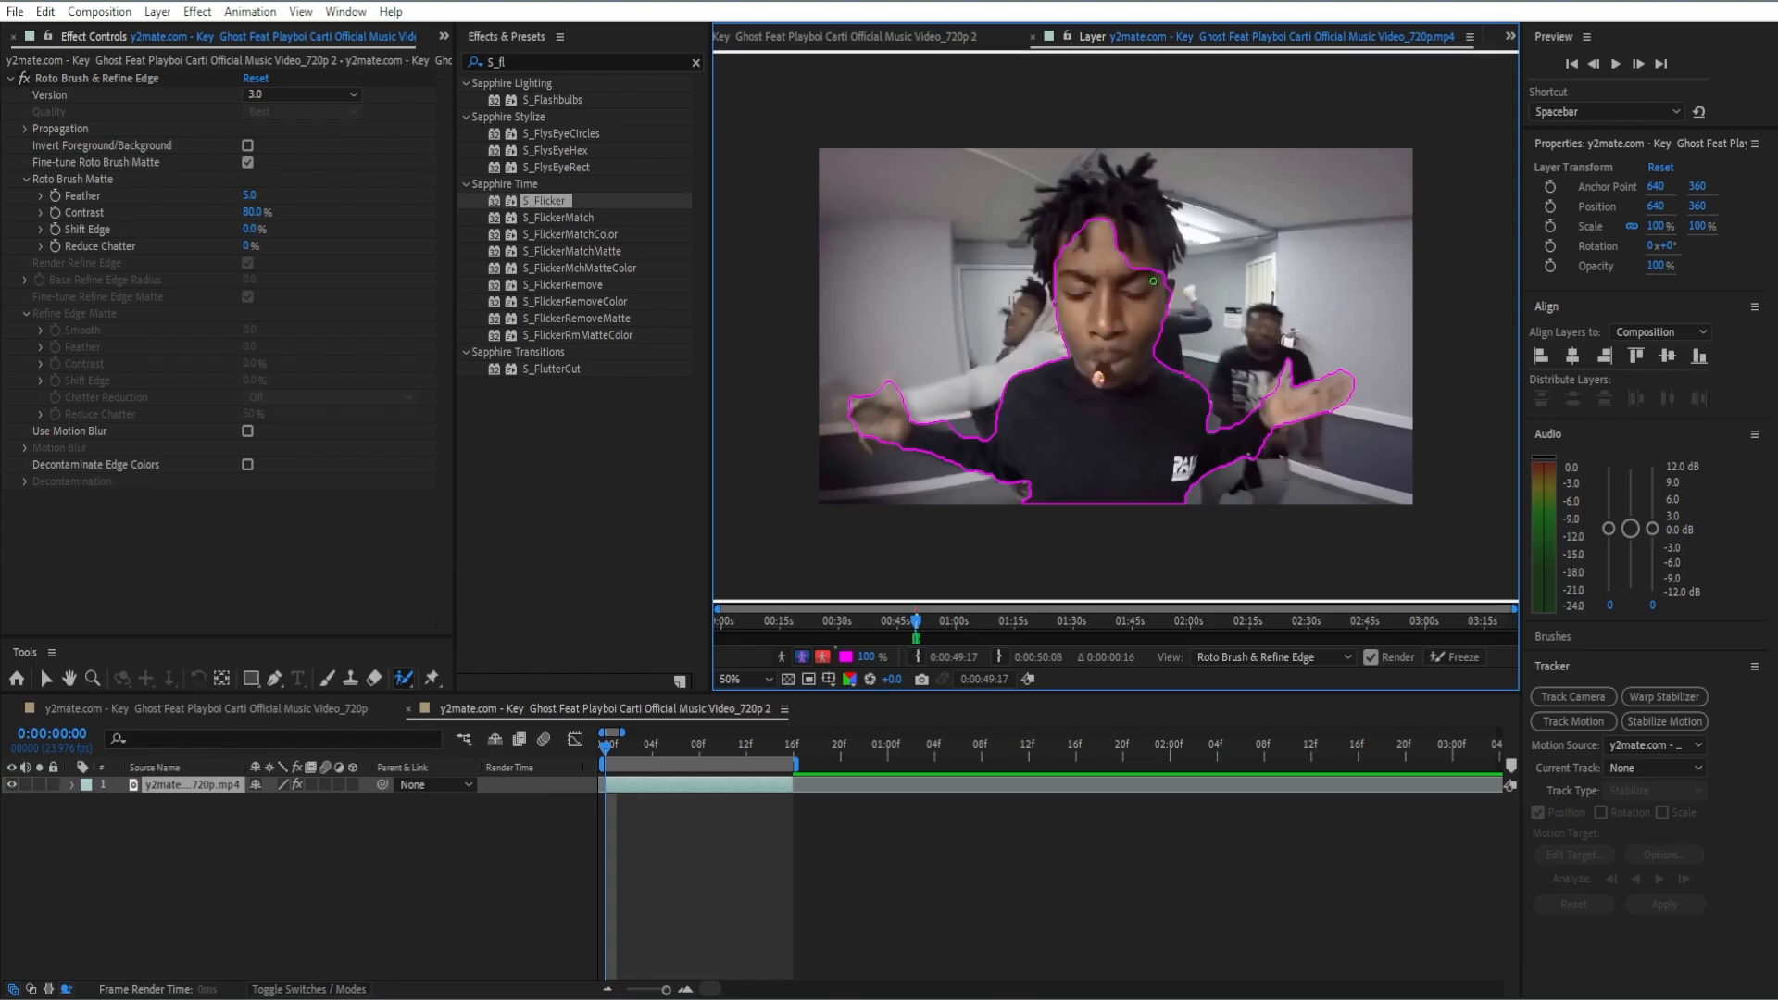
pyautogui.hotkey('ctrl', 'z')
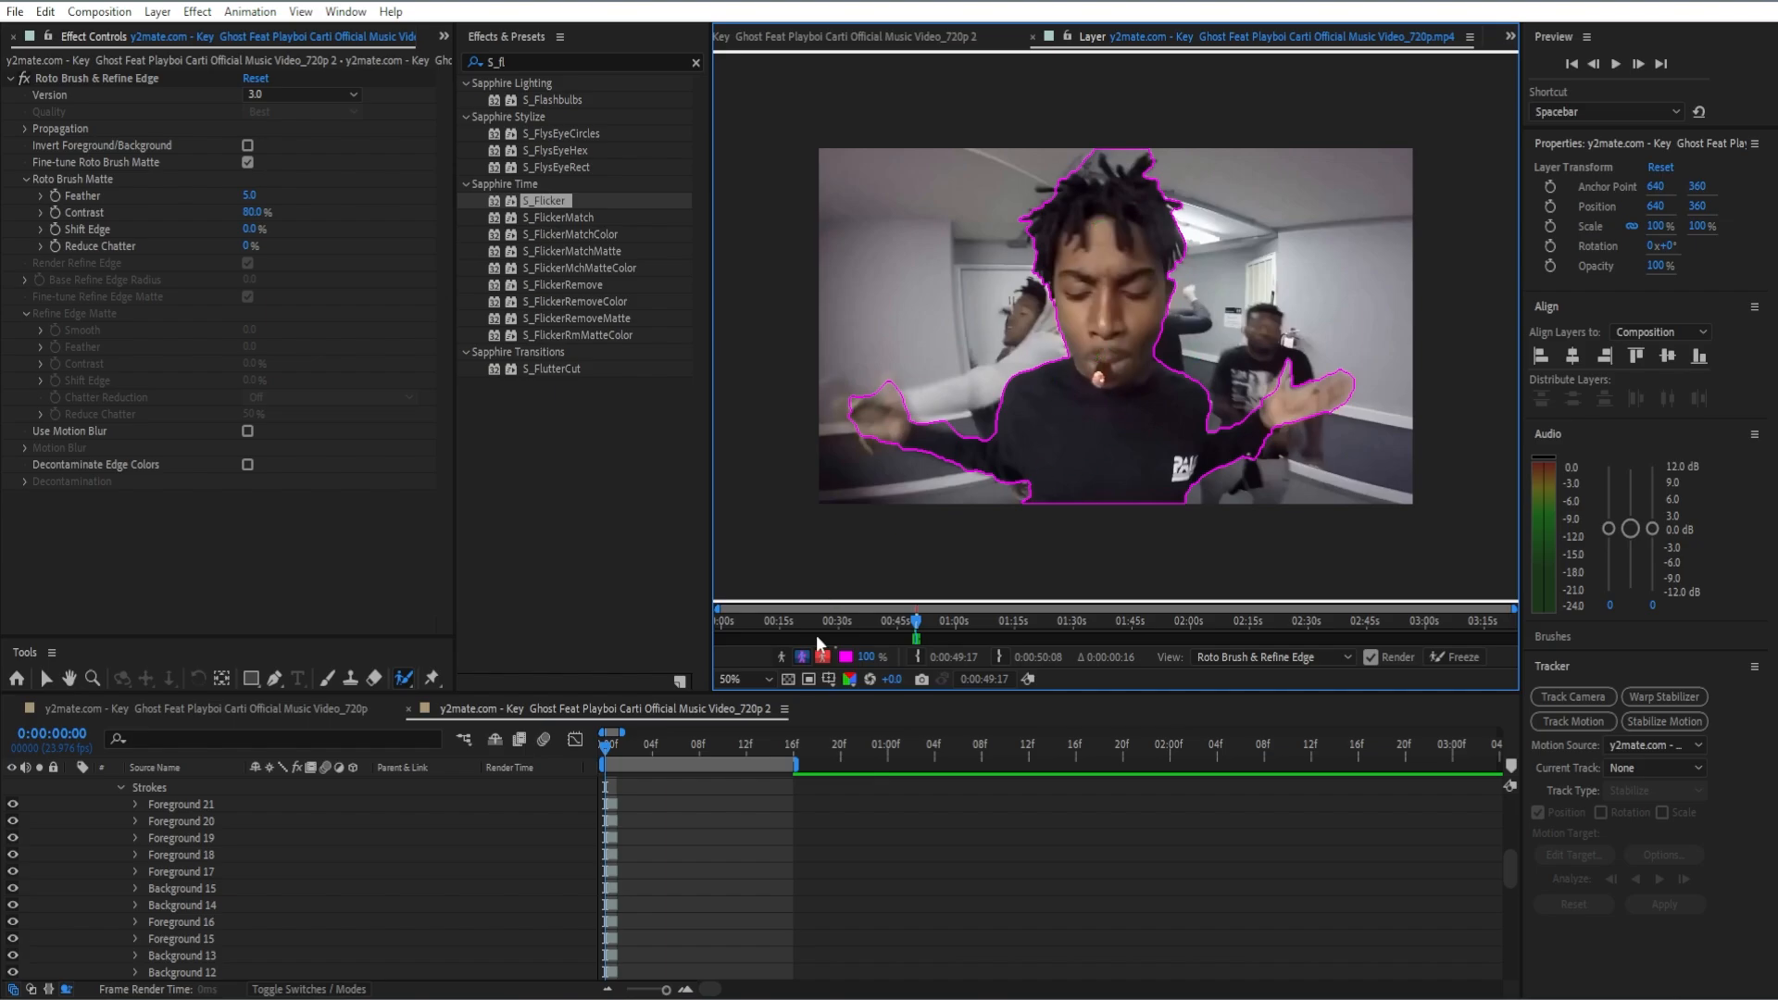
pyautogui.scroll(4, 686, 861)
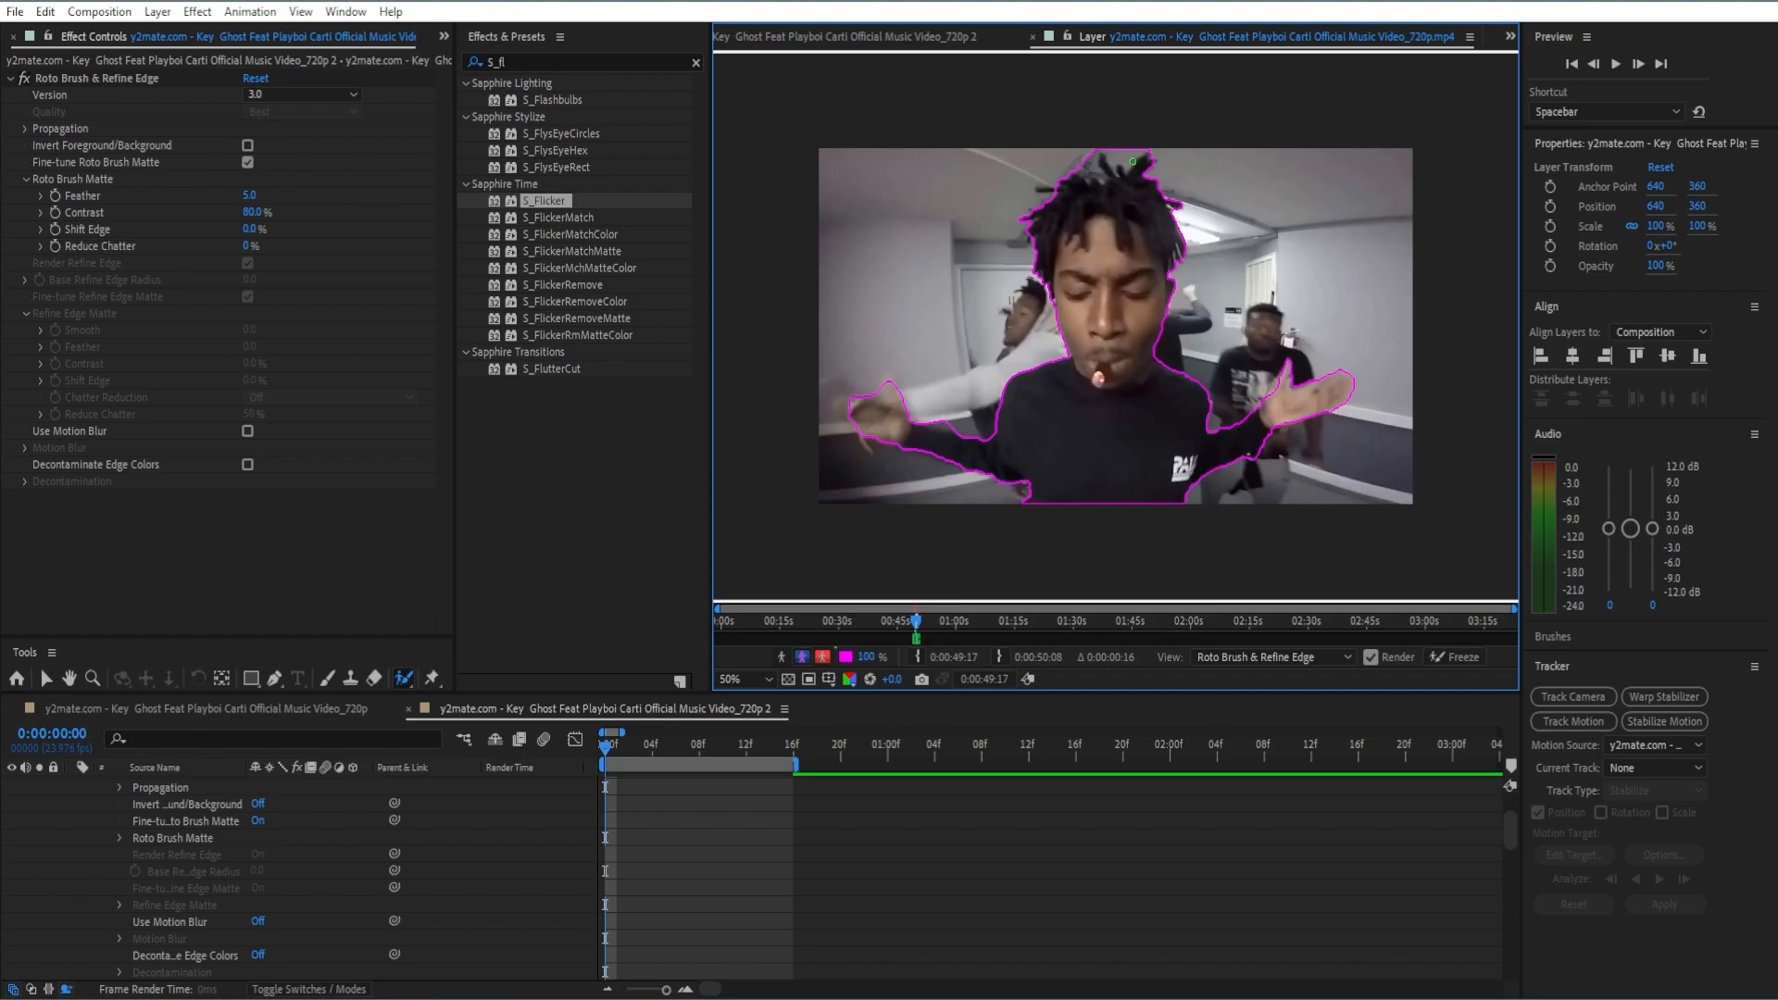
pyautogui.scroll(3, 687, 828)
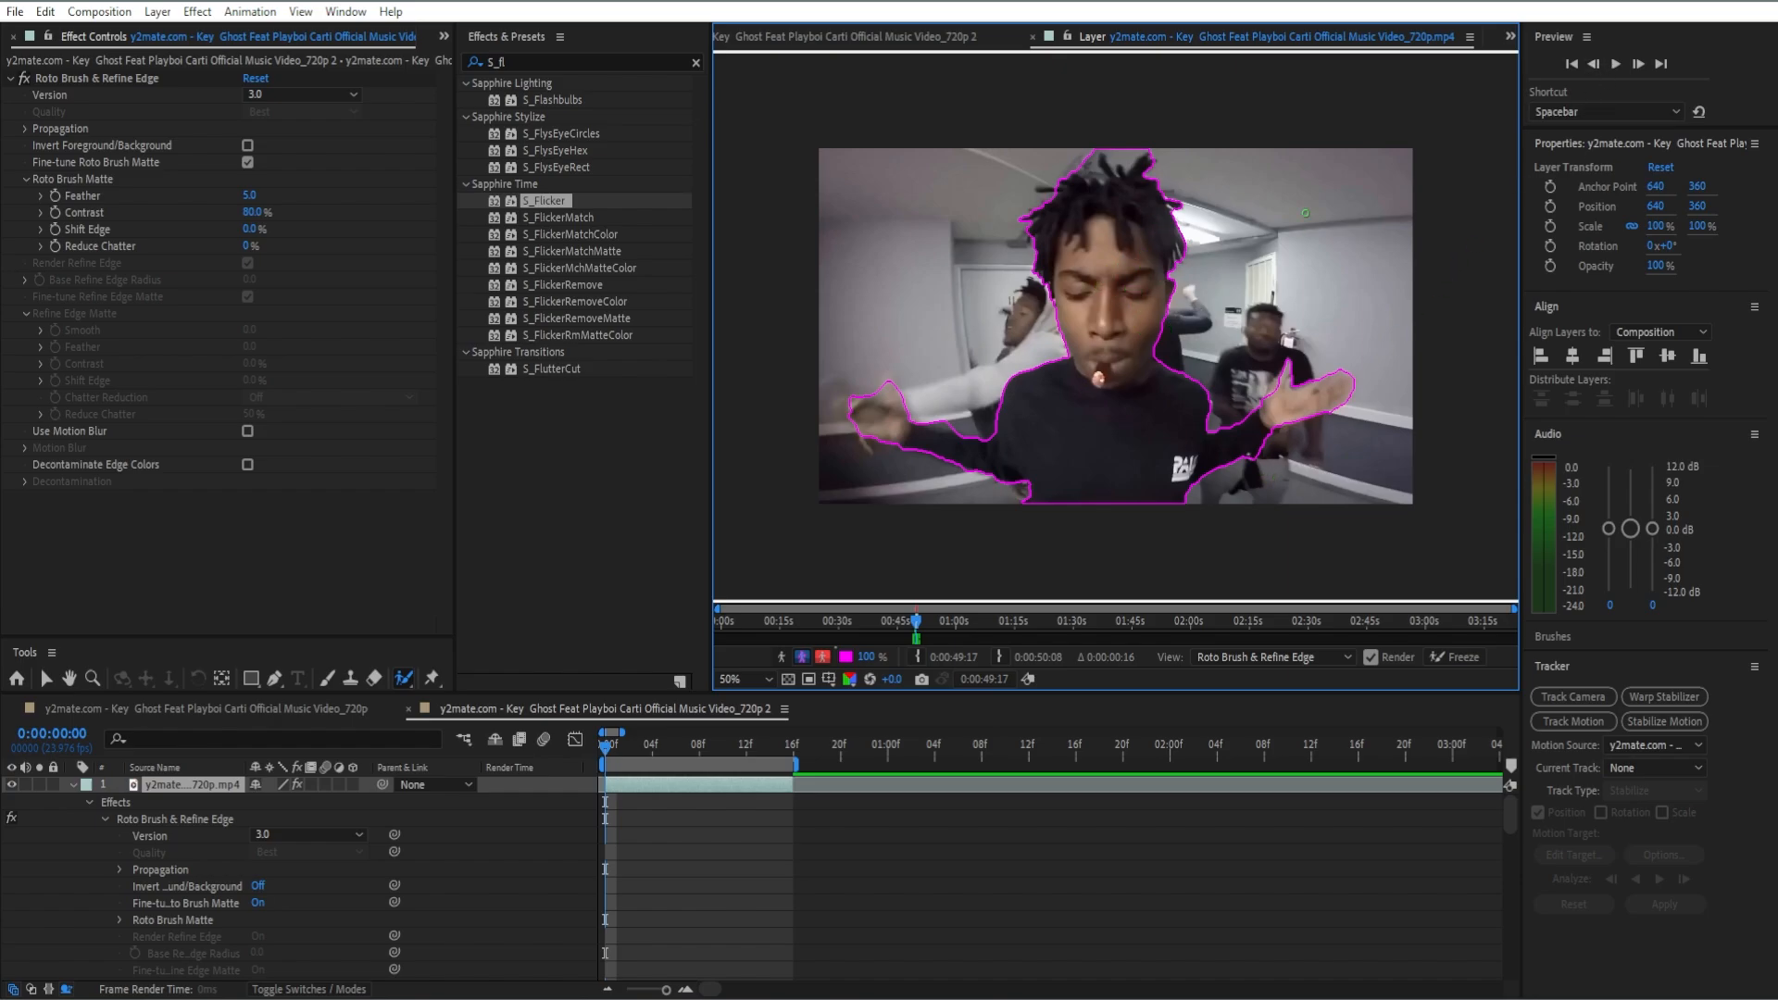
# Step: Step through the clip frame by frame to propagate the Roto Brush selection and check its outline around the man
pyautogui.click(1638, 65)
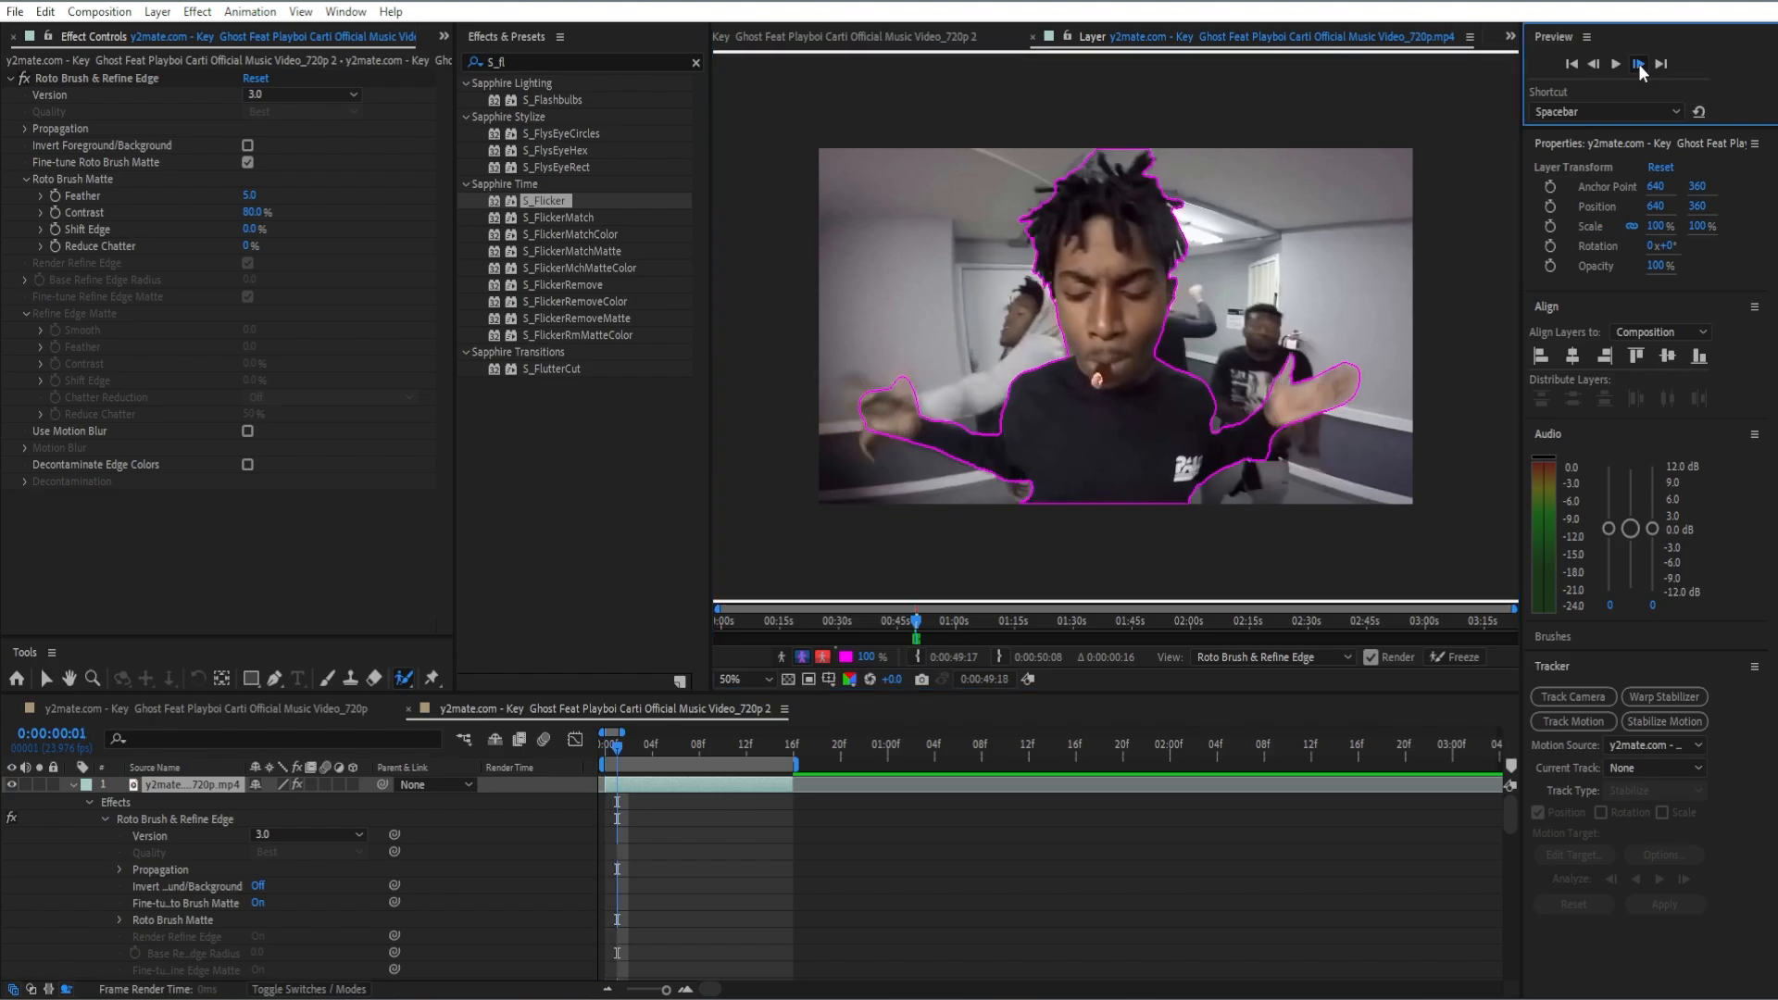
pyautogui.click(1638, 65)
pyautogui.click(1637, 65)
pyautogui.click(1638, 64)
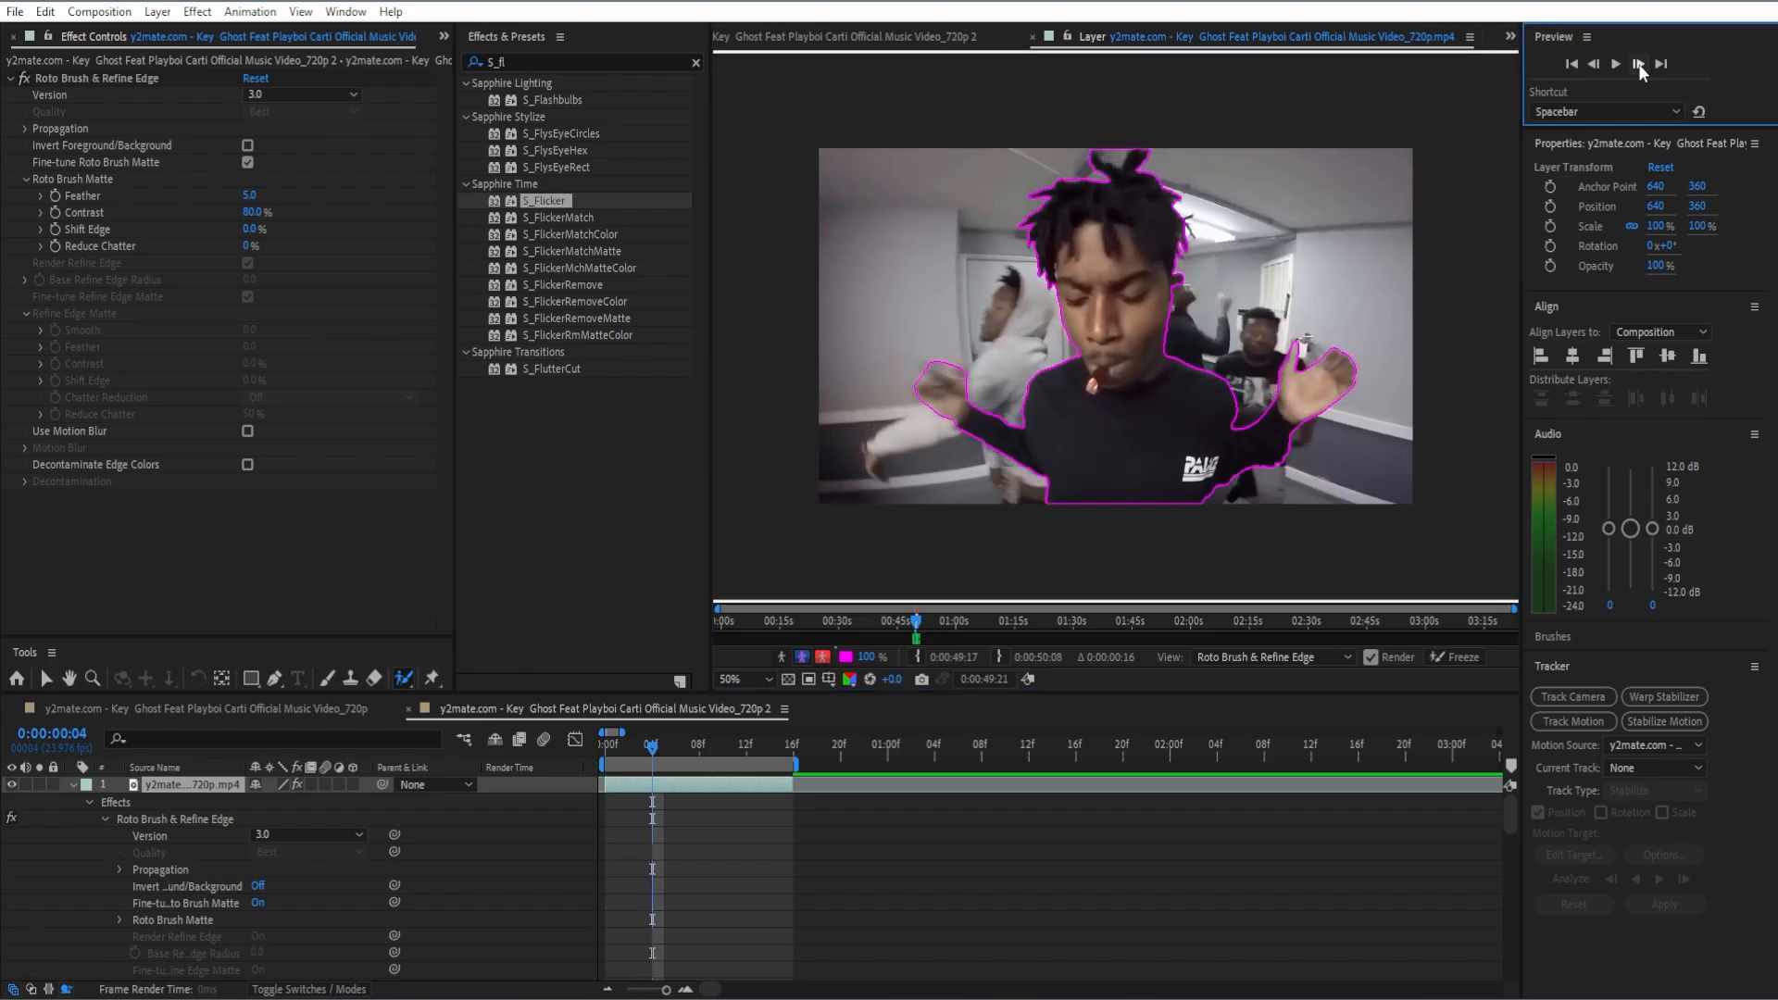
pyautogui.click(1594, 64)
pyautogui.click(1594, 64)
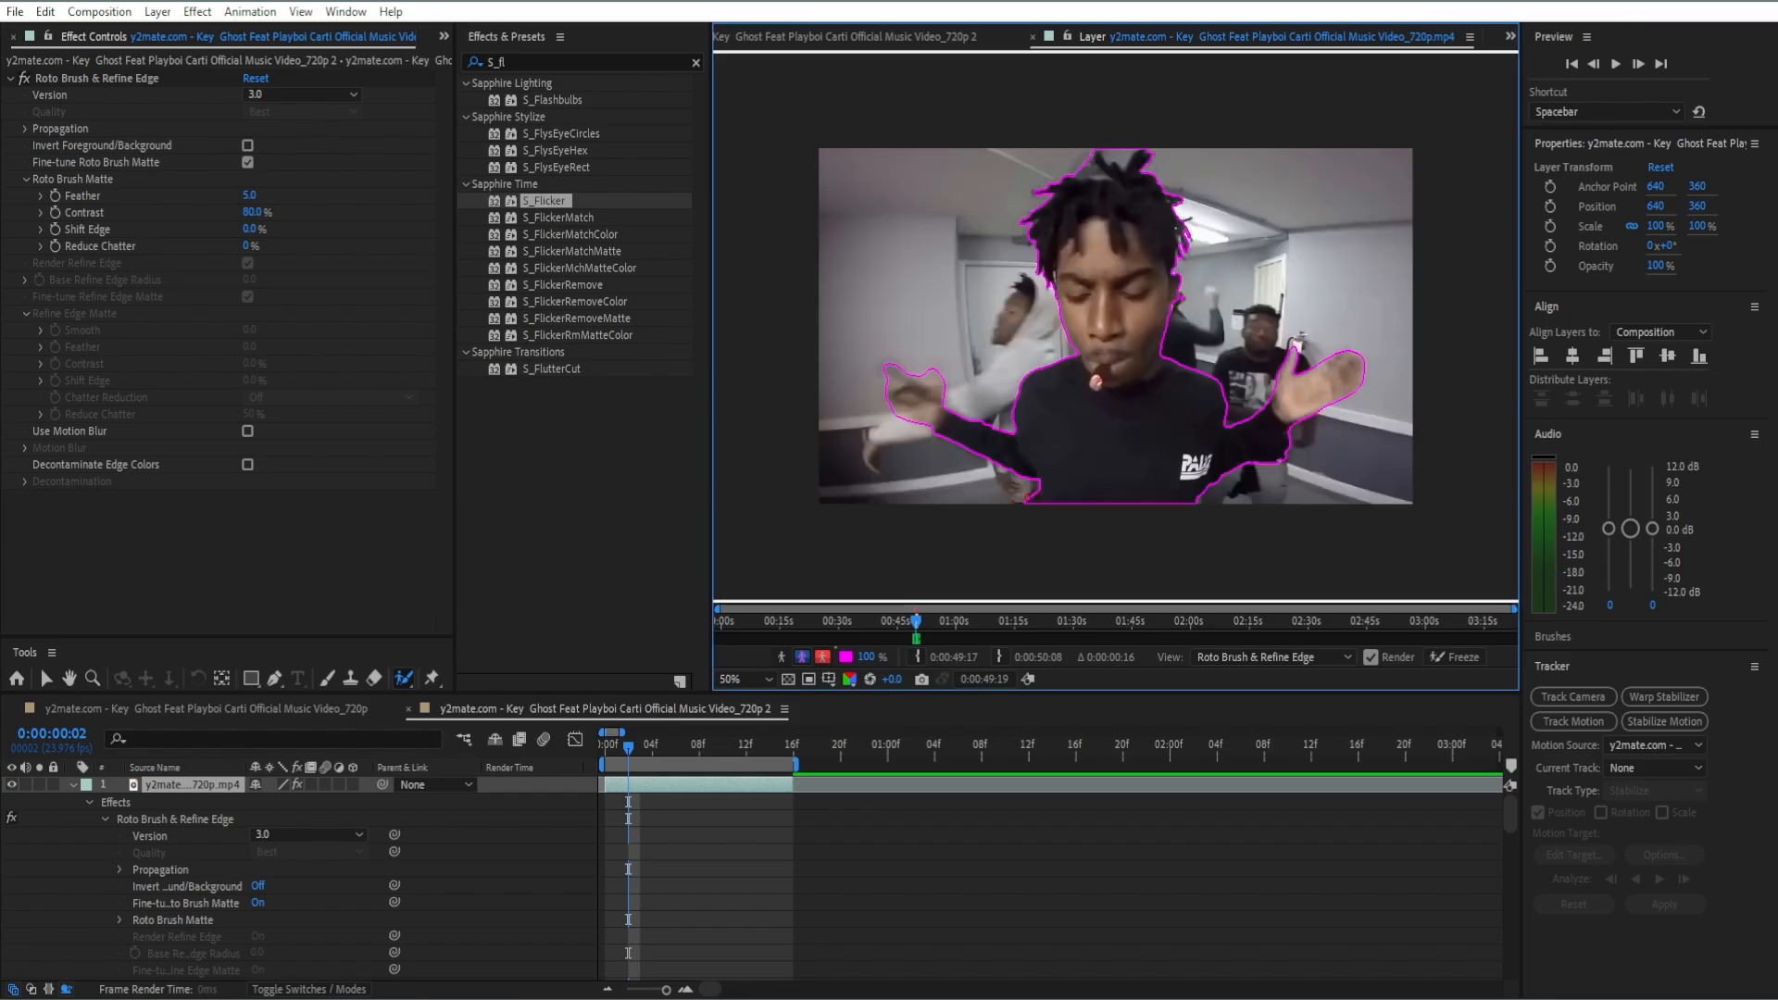
pyautogui.click(1637, 64)
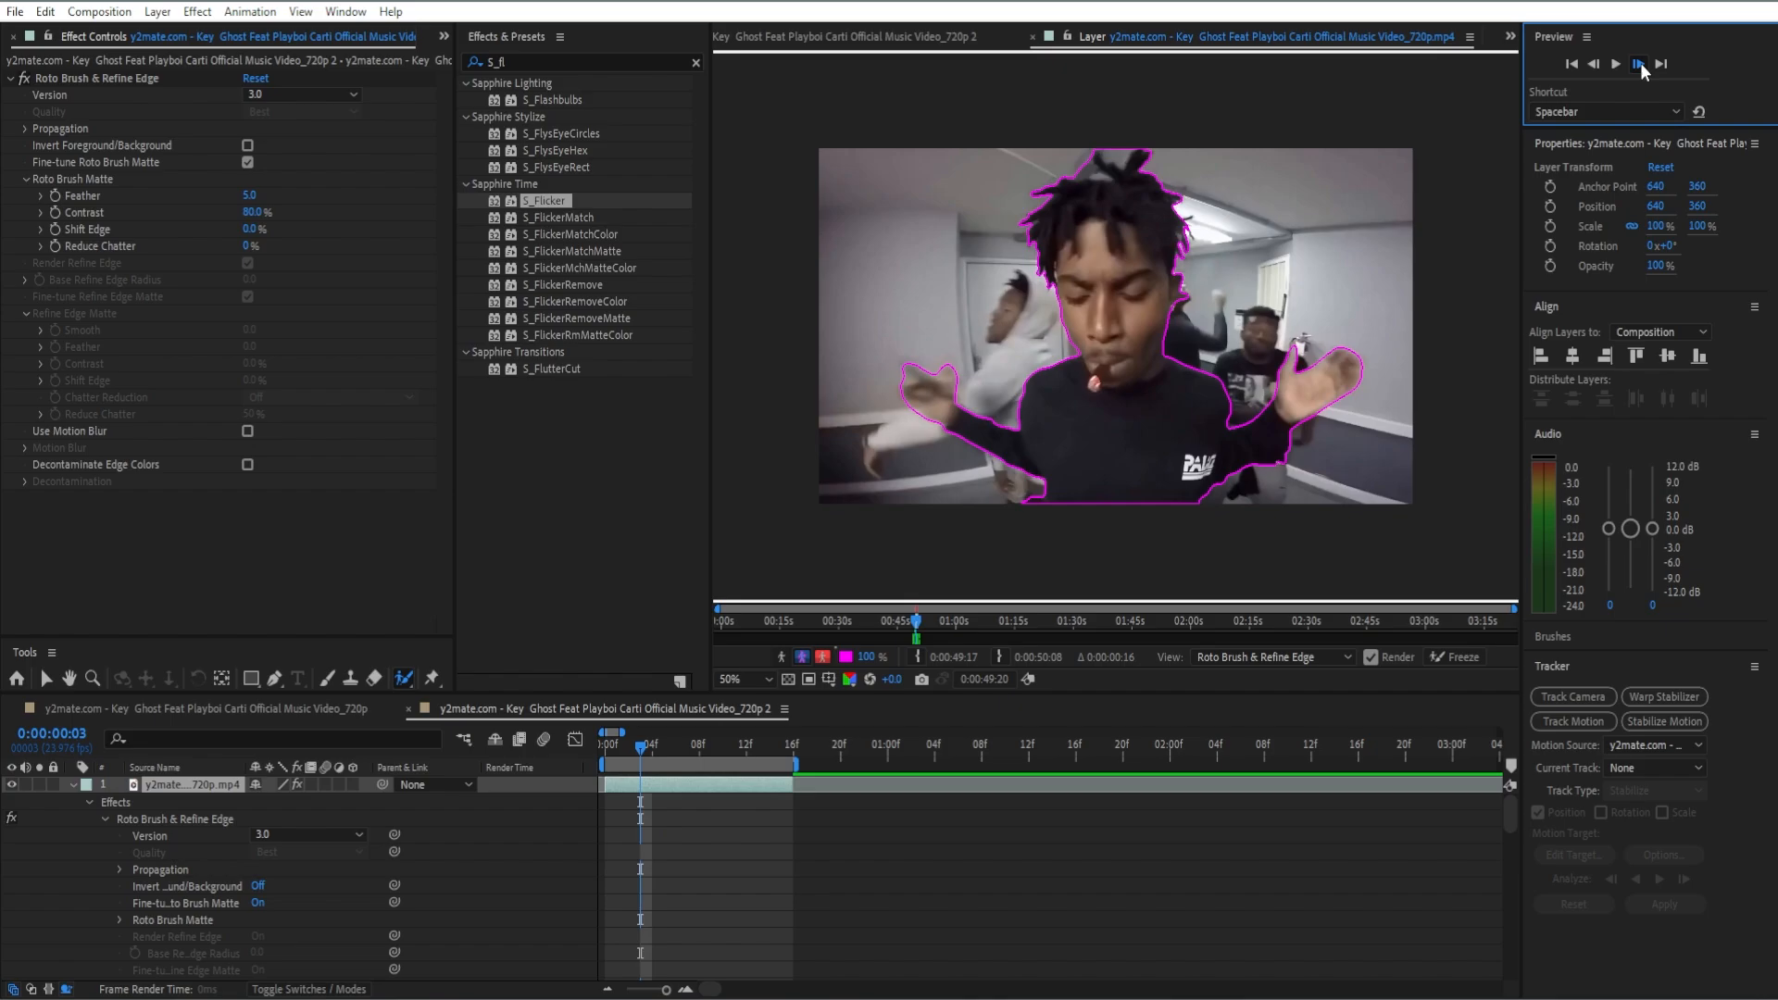
pyautogui.click(1638, 64)
pyautogui.click(1639, 65)
pyautogui.click(1638, 64)
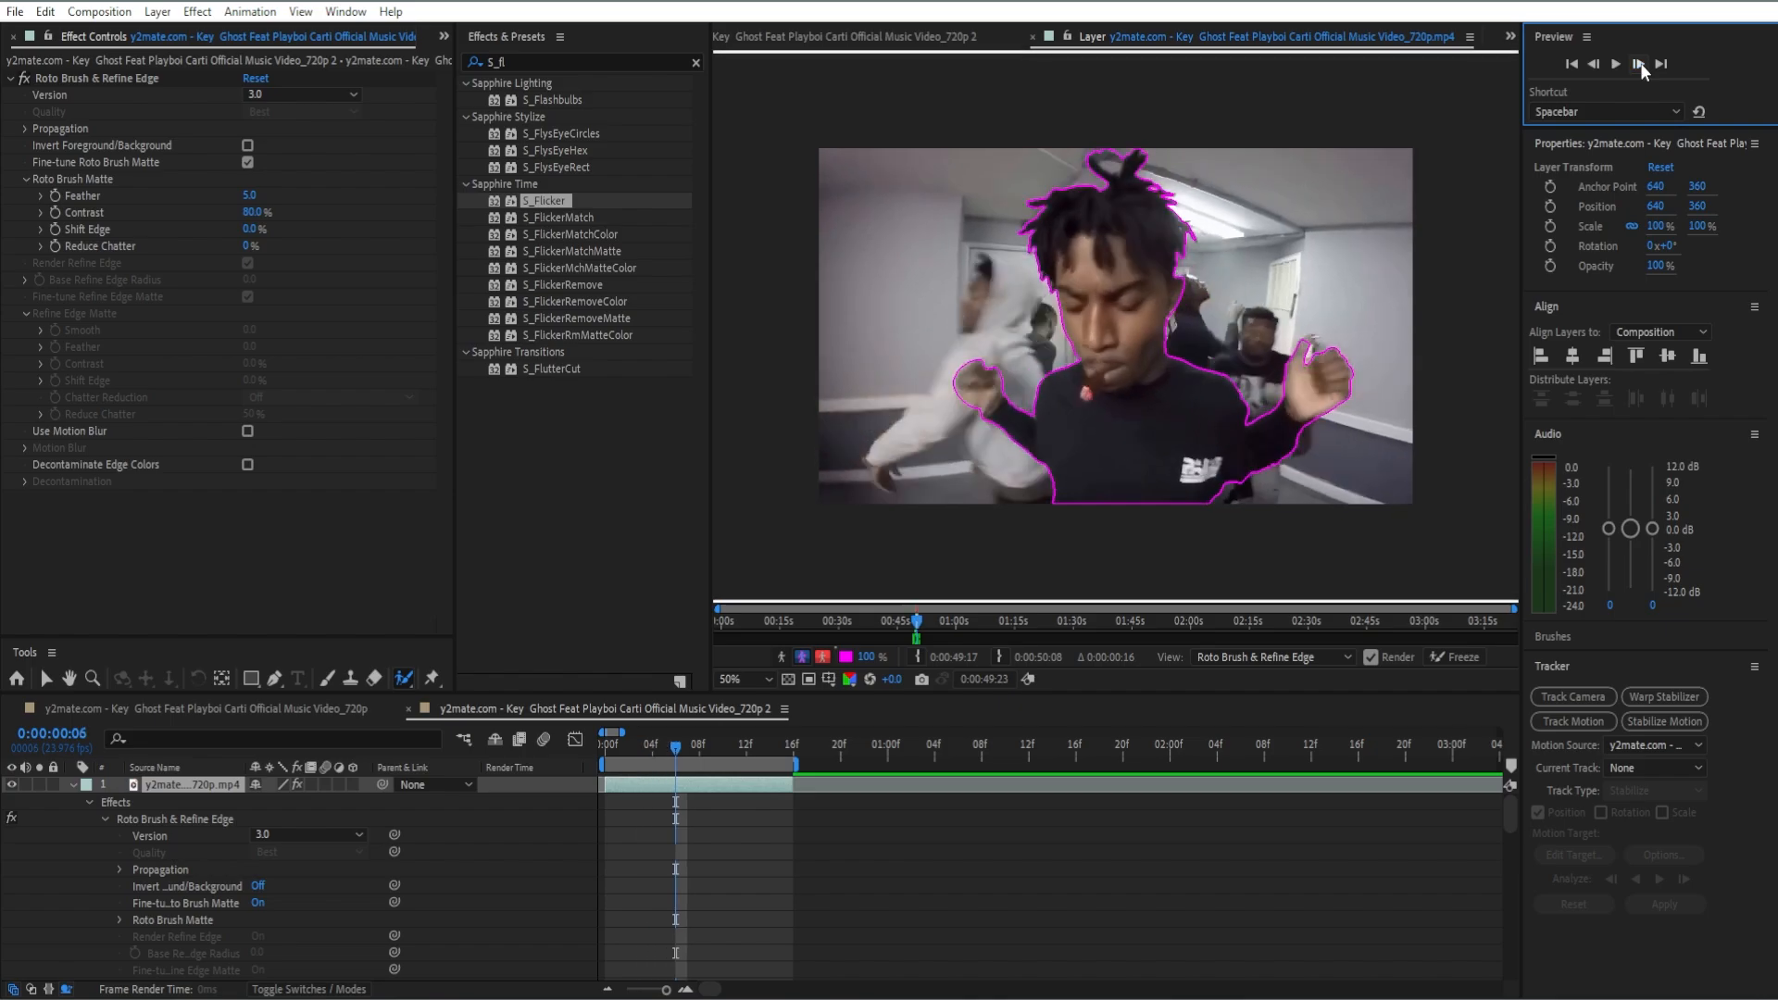
pyautogui.click(1638, 64)
pyautogui.click(1638, 64)
pyautogui.click(1638, 64)
pyautogui.click(1638, 64)
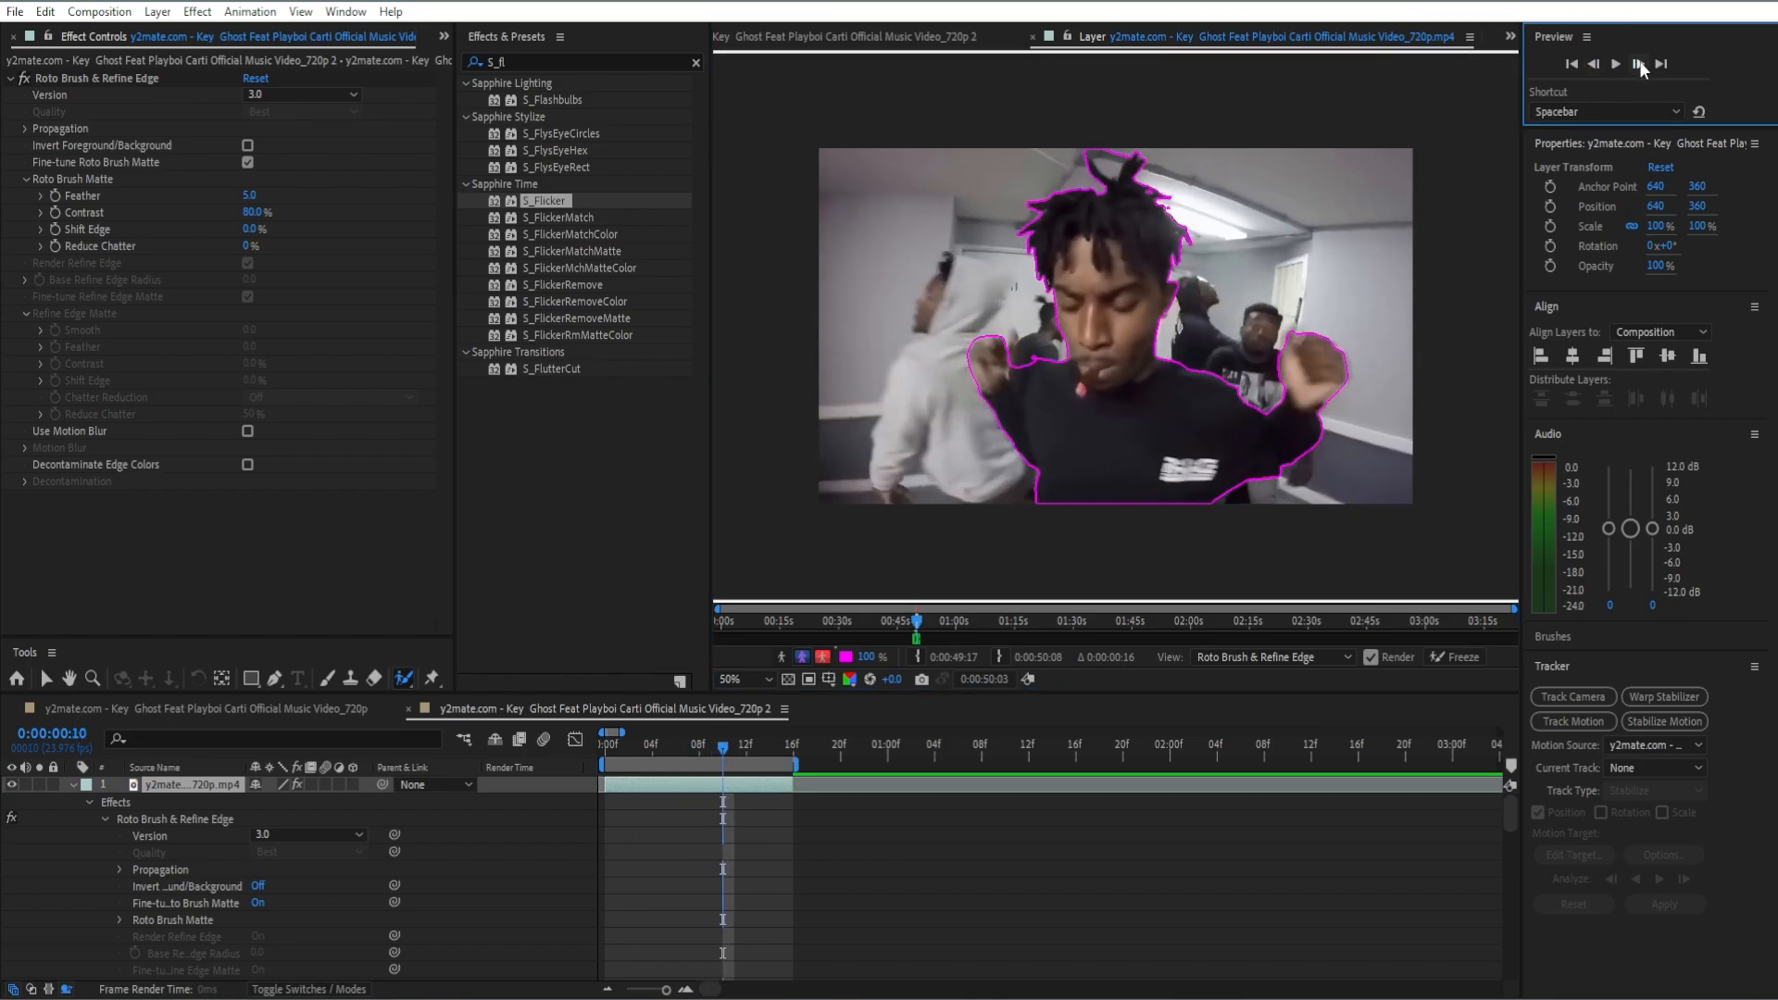
pyautogui.click(1638, 64)
pyautogui.click(1638, 64)
pyautogui.click(1638, 64)
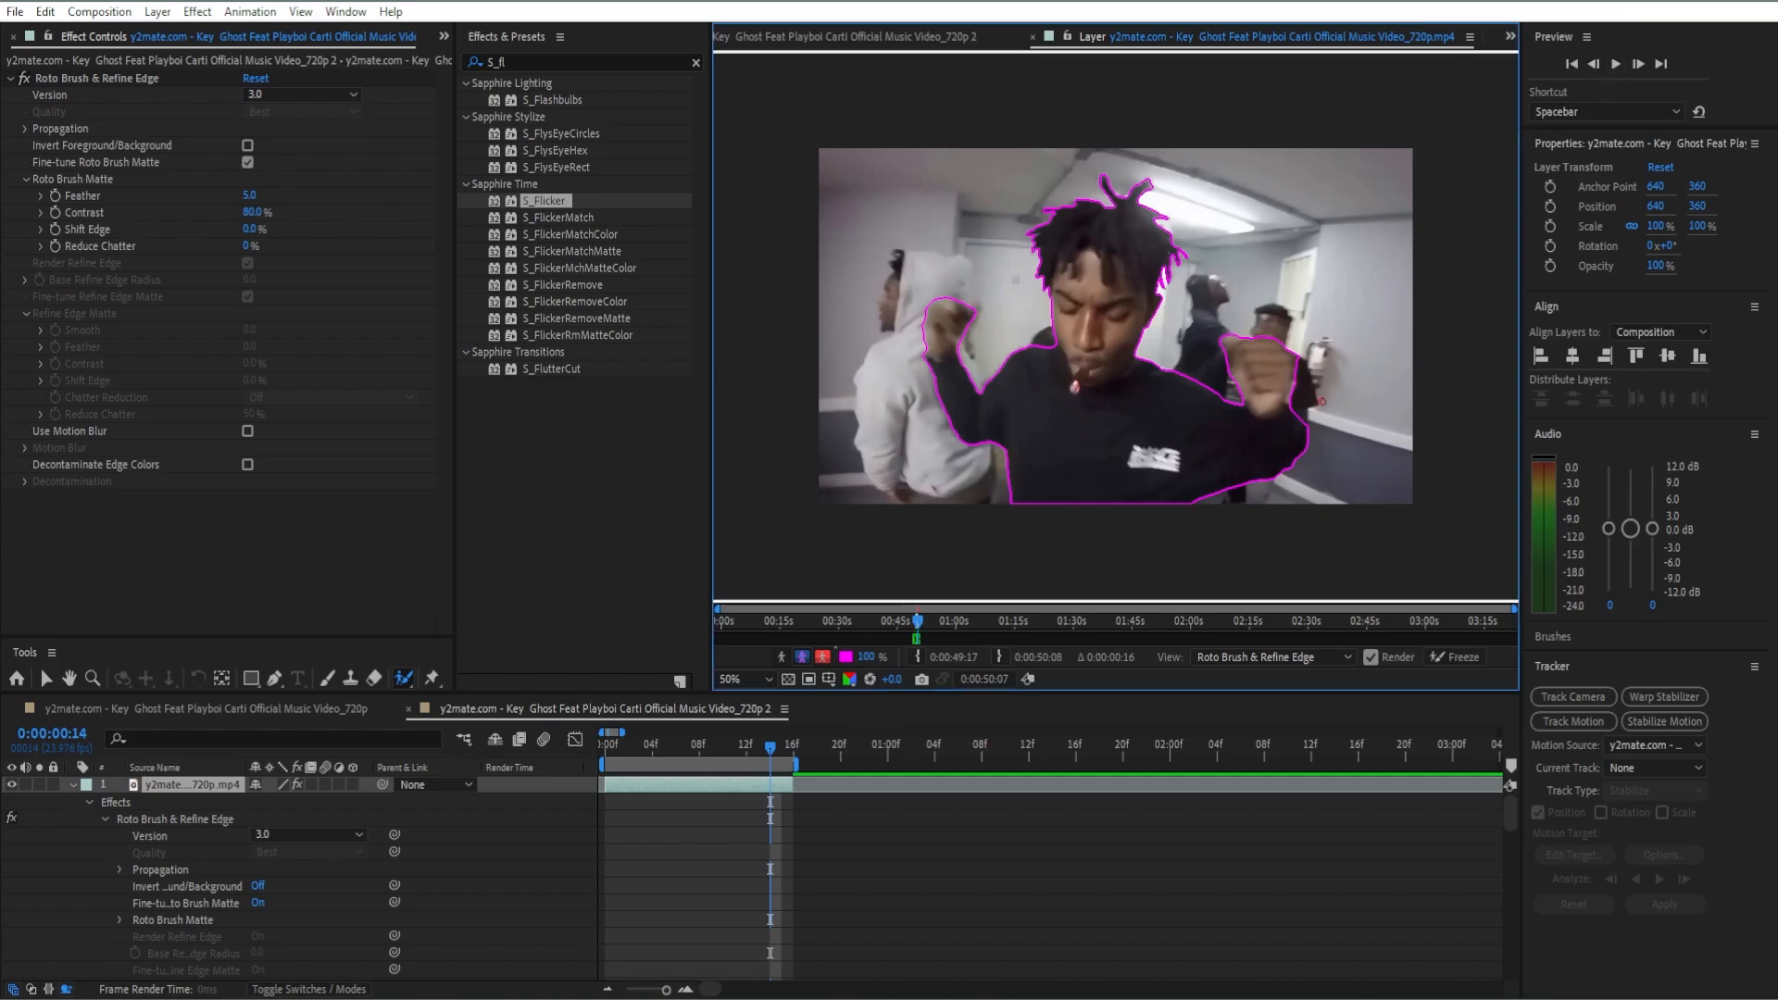
pyautogui.click(1638, 64)
pyautogui.click(1638, 64)
# Step: Check the cutout in the composition and set the Roto Brush matte's Feather to 51.4 and Shift Edge to -25%
pyautogui.click(863, 37)
pyautogui.moveTo(785, 753); pyautogui.dragTo(737, 770)
pyautogui.press('e')
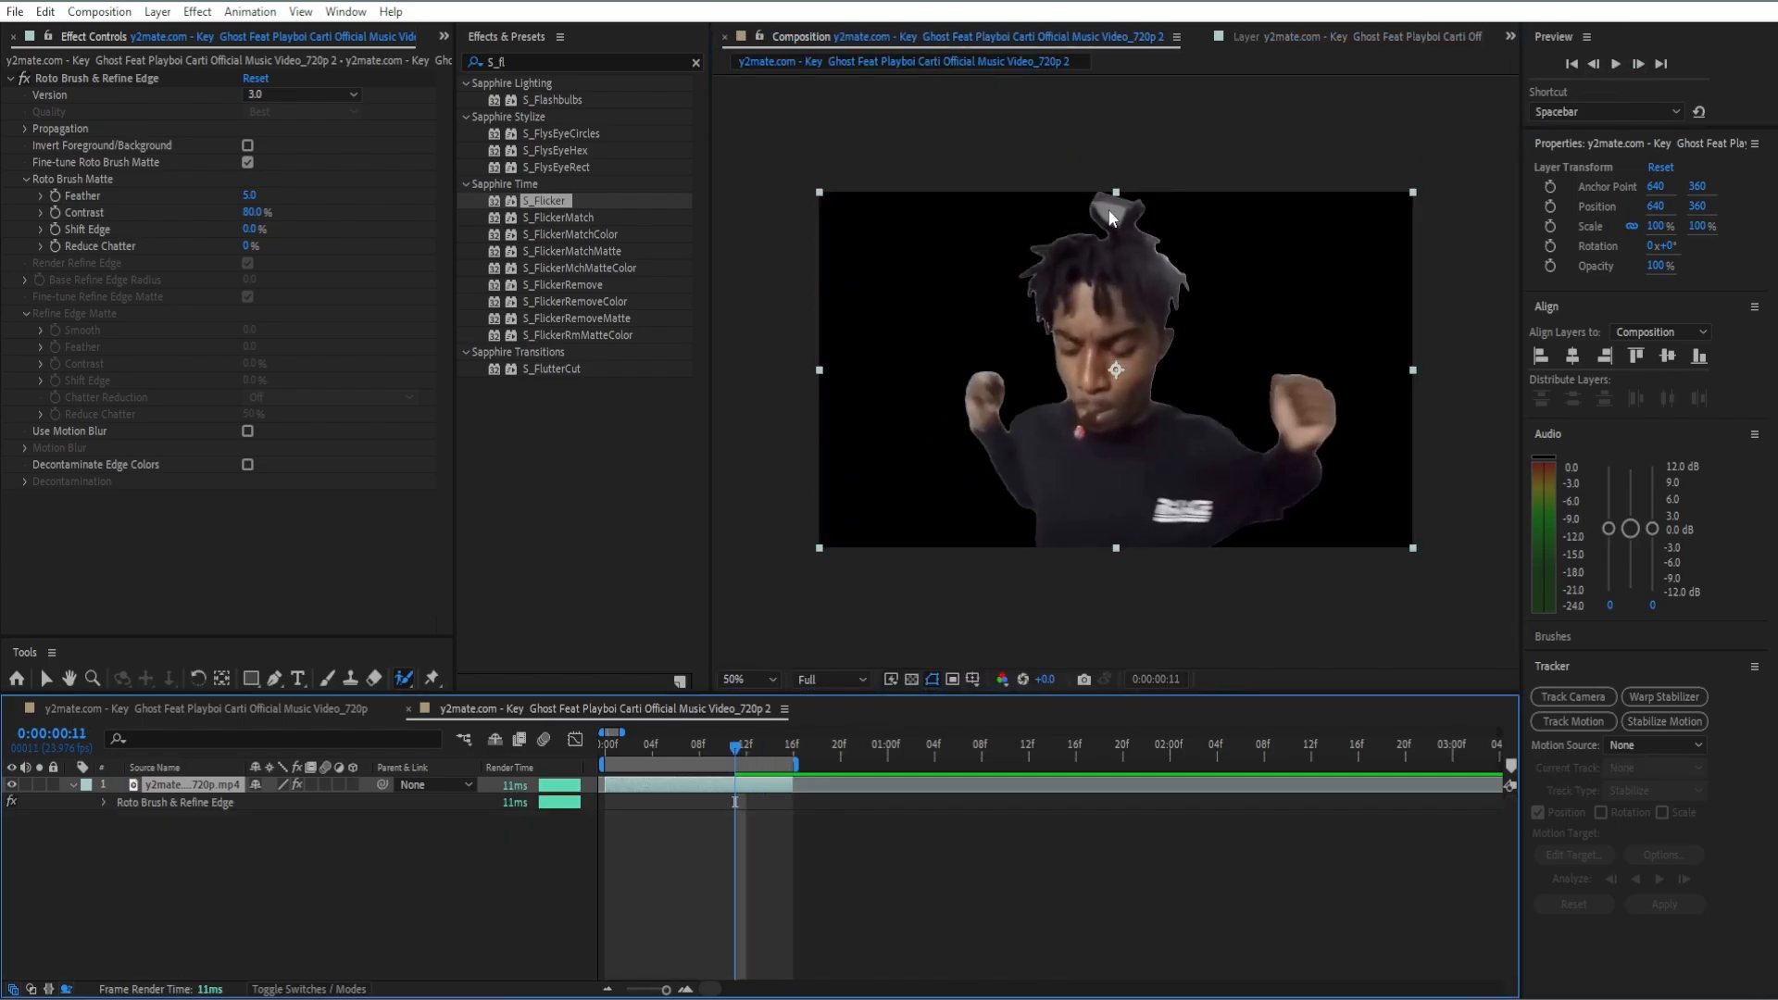
pyautogui.moveTo(738, 754); pyautogui.dragTo(617, 798)
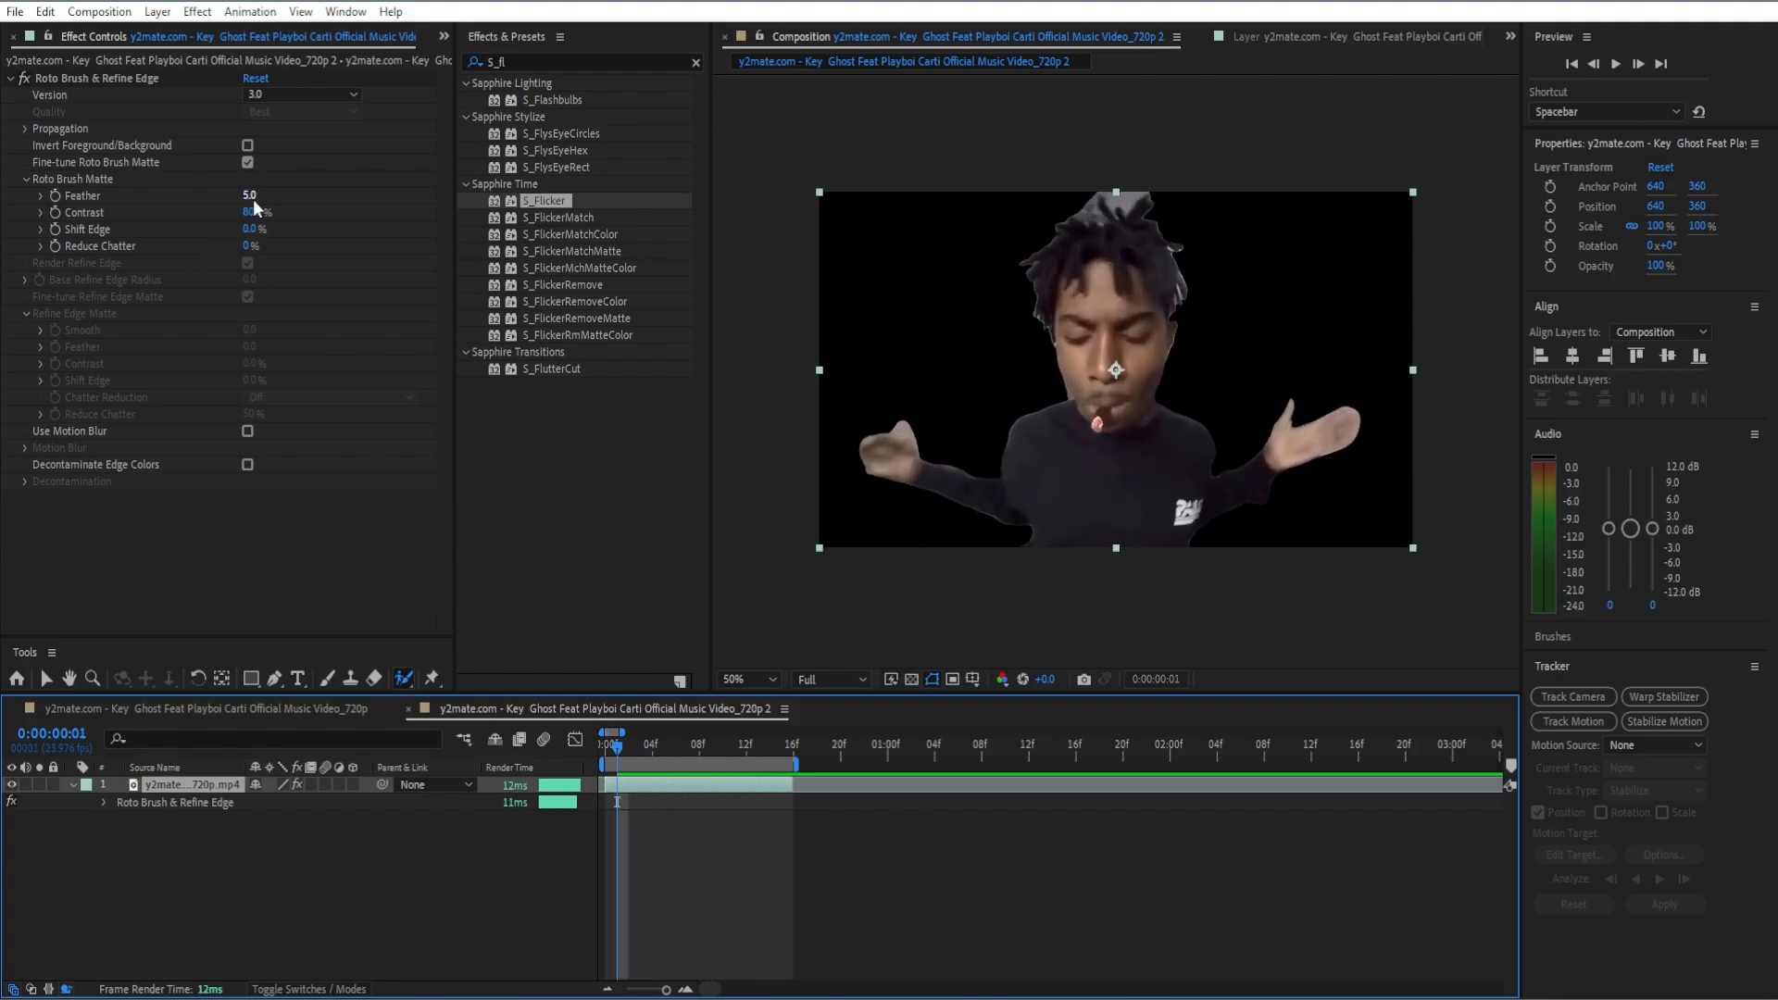
pyautogui.moveTo(249, 194); pyautogui.dragTo(697, 208)
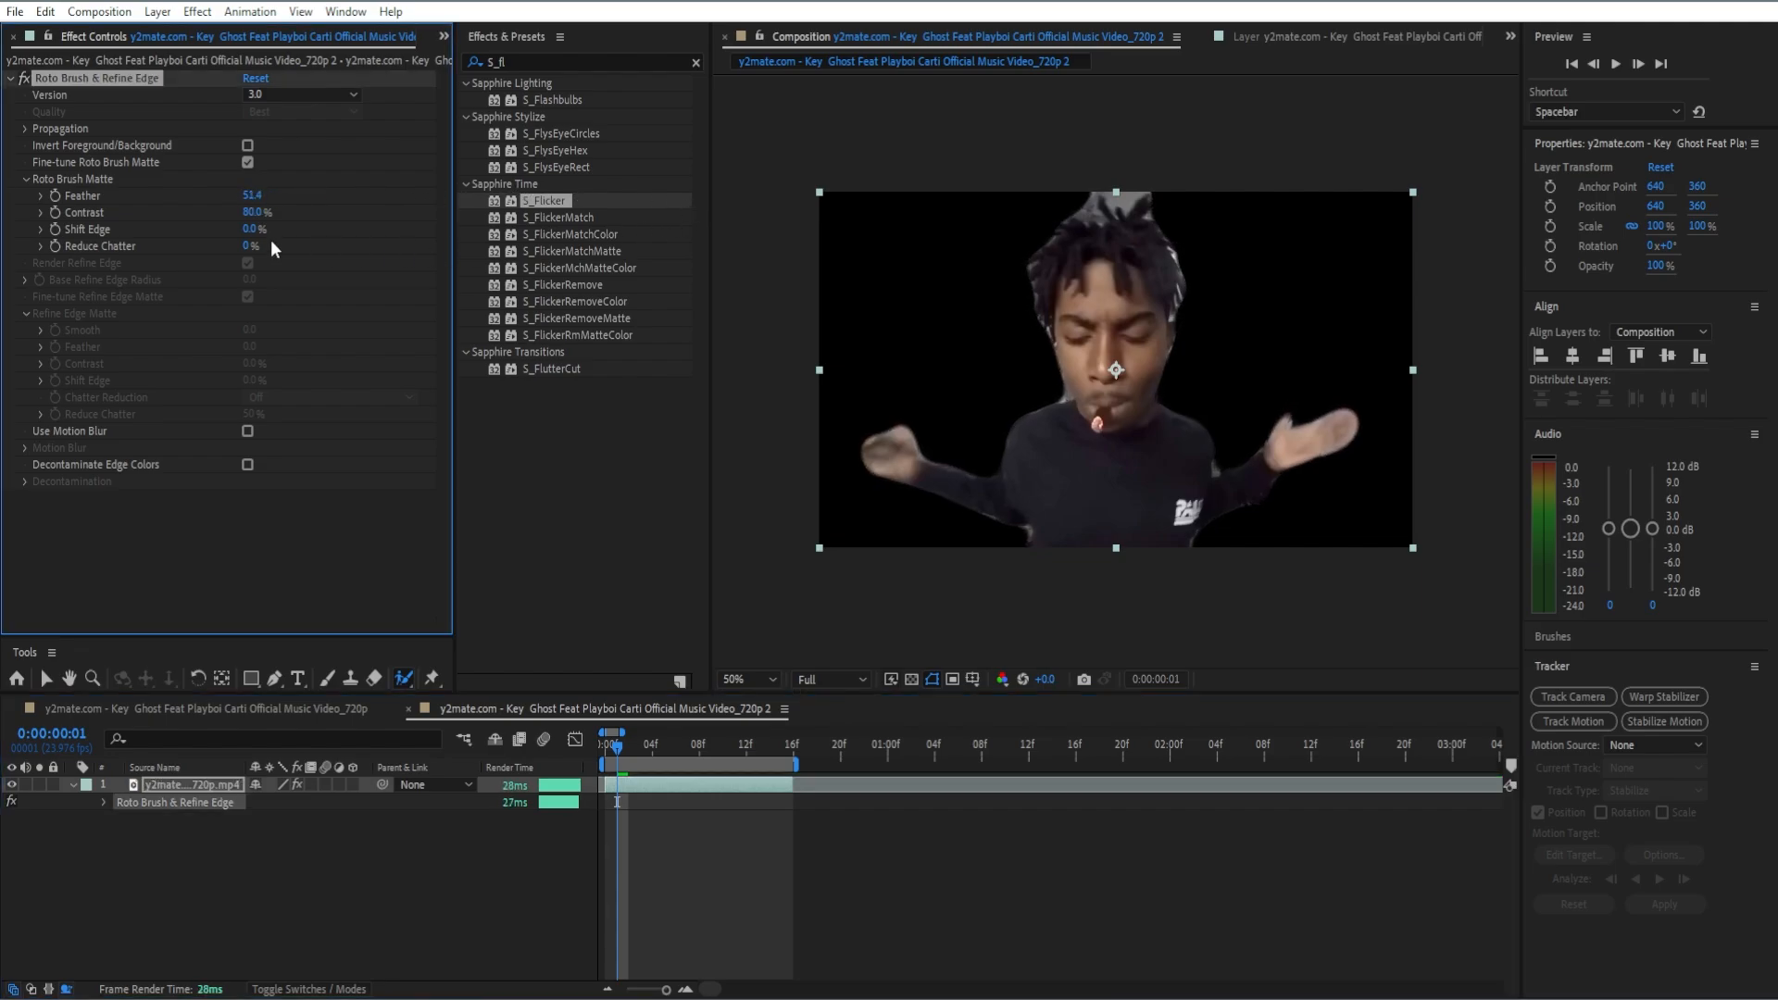
pyautogui.moveTo(252, 229)
pyautogui.mouseDown()
pyautogui.moveTo(284, 227)
pyautogui.moveTo(205, 248)
pyautogui.moveTo(256, 242)
pyautogui.moveTo(239, 243)
pyautogui.mouseUp()
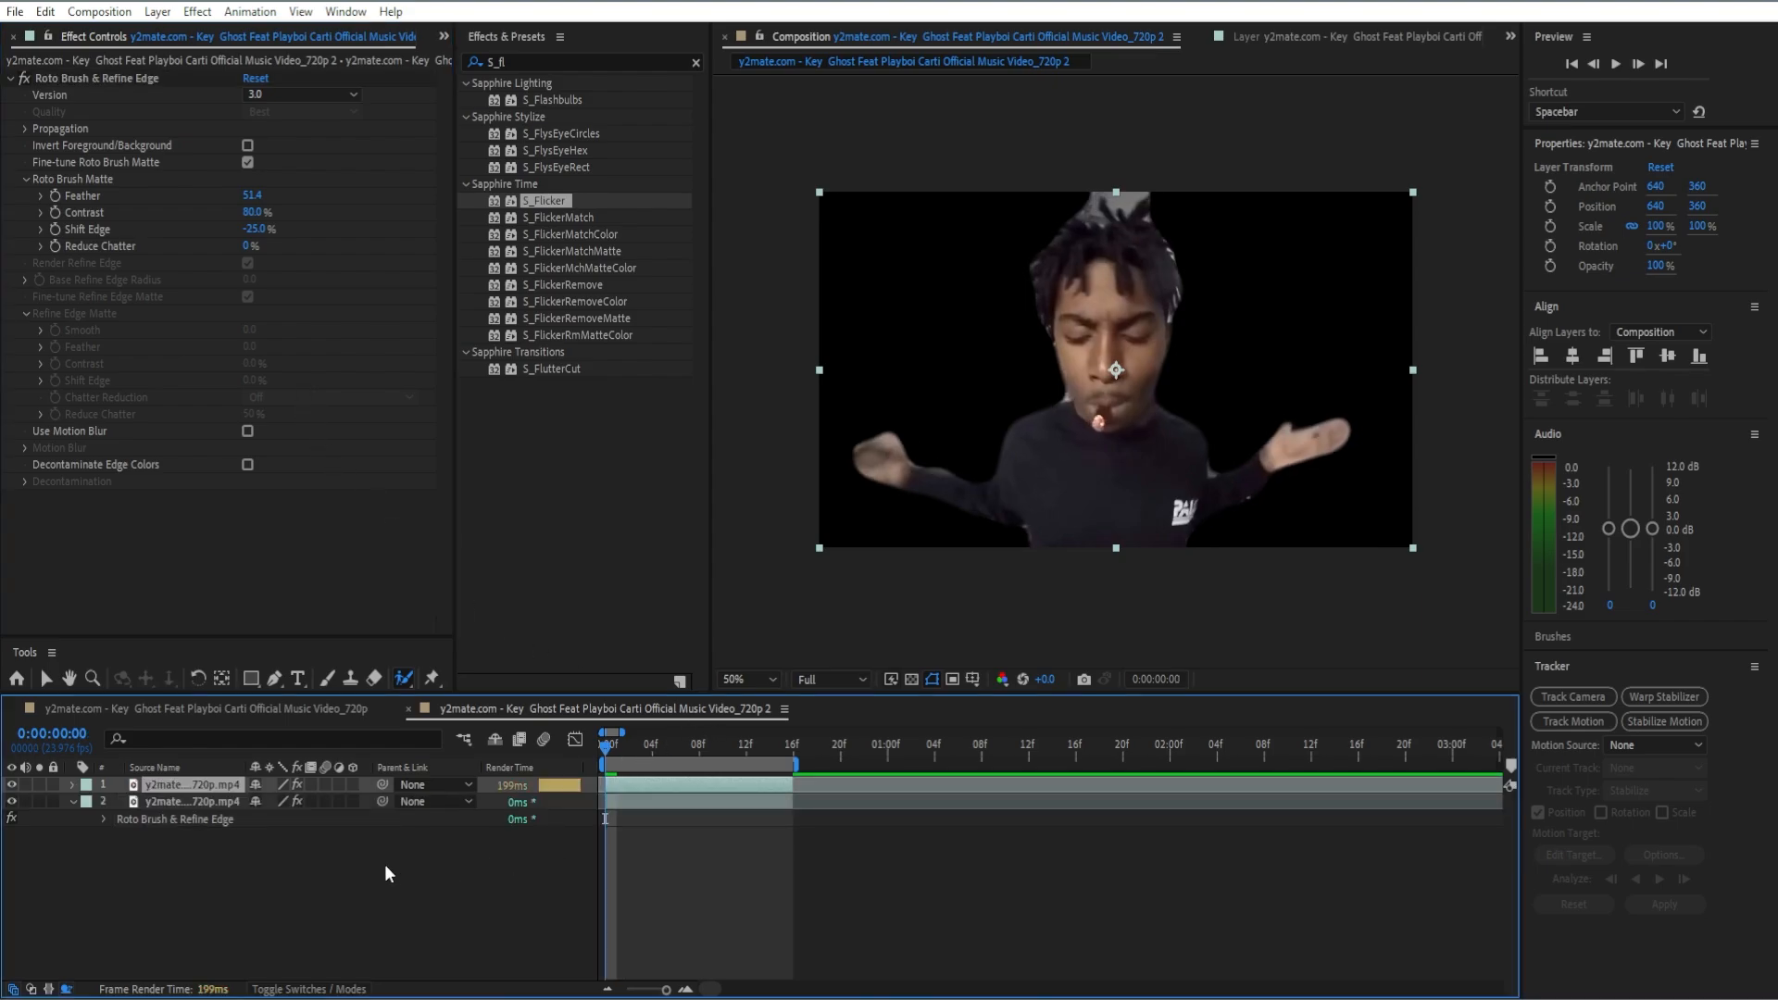
# Step: Duplicate the rotoscoped clip layer and add a new adjustment layer on top
pyautogui.click(73, 801)
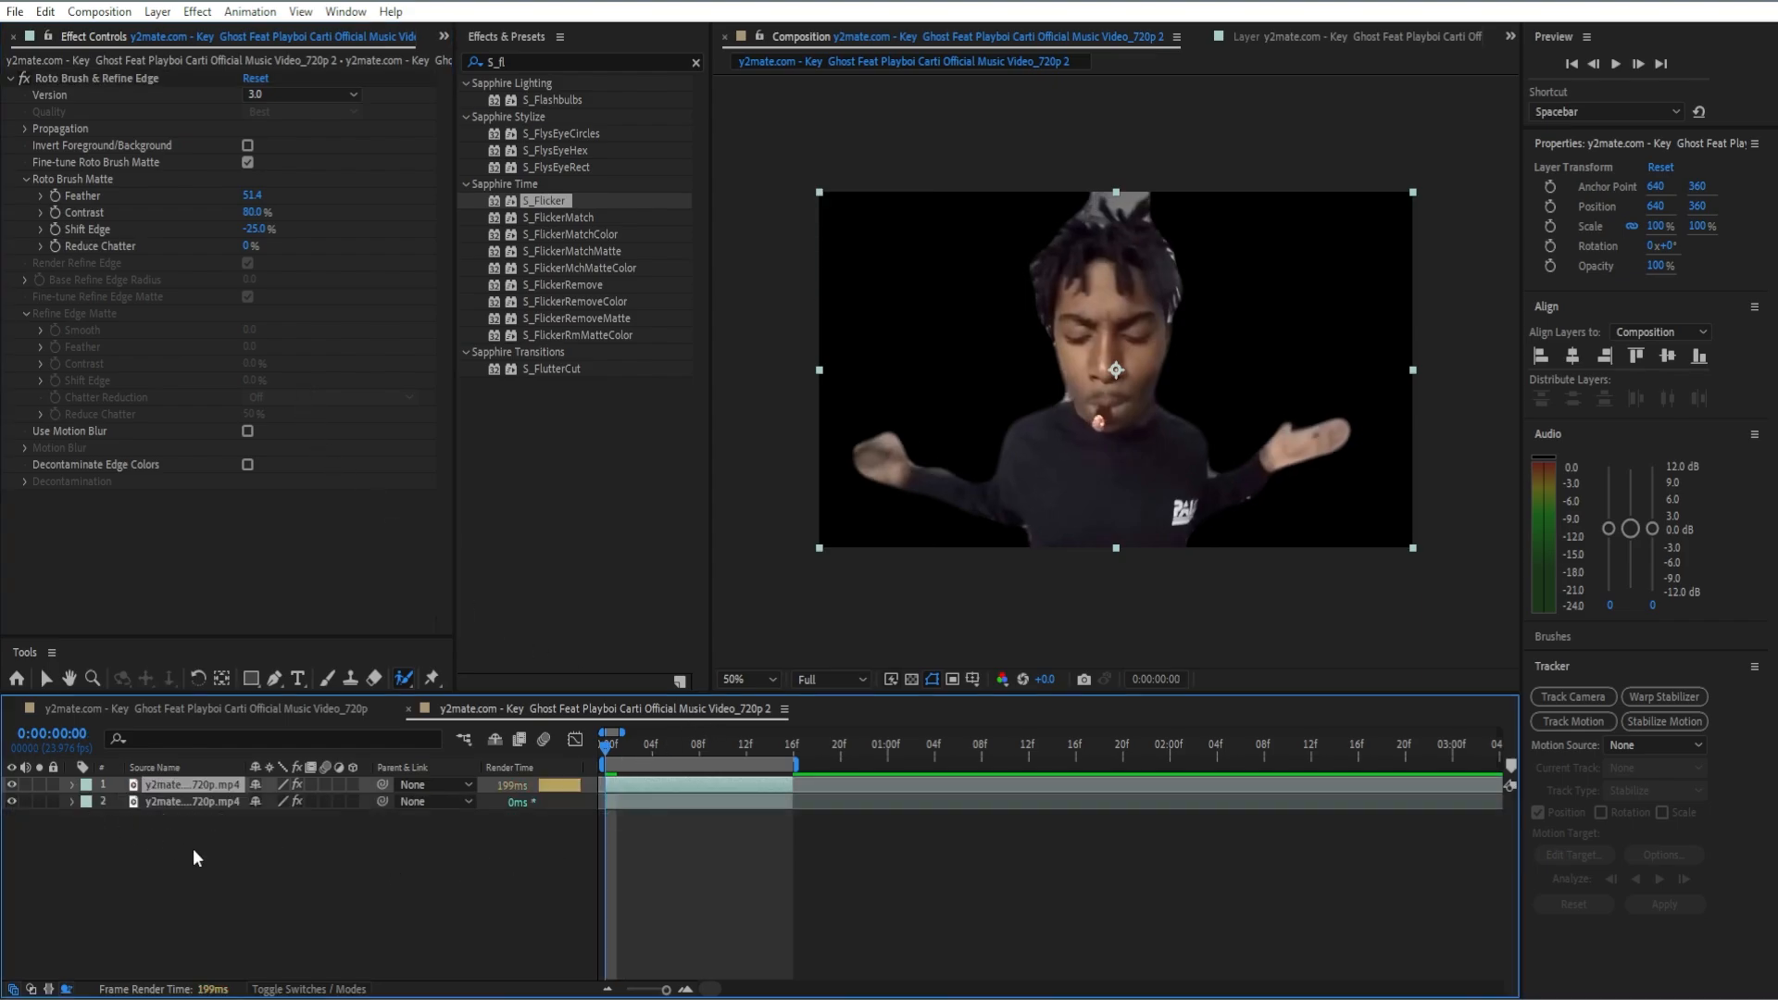
pyautogui.click(195, 849)
pyautogui.rightClick(589, 812)
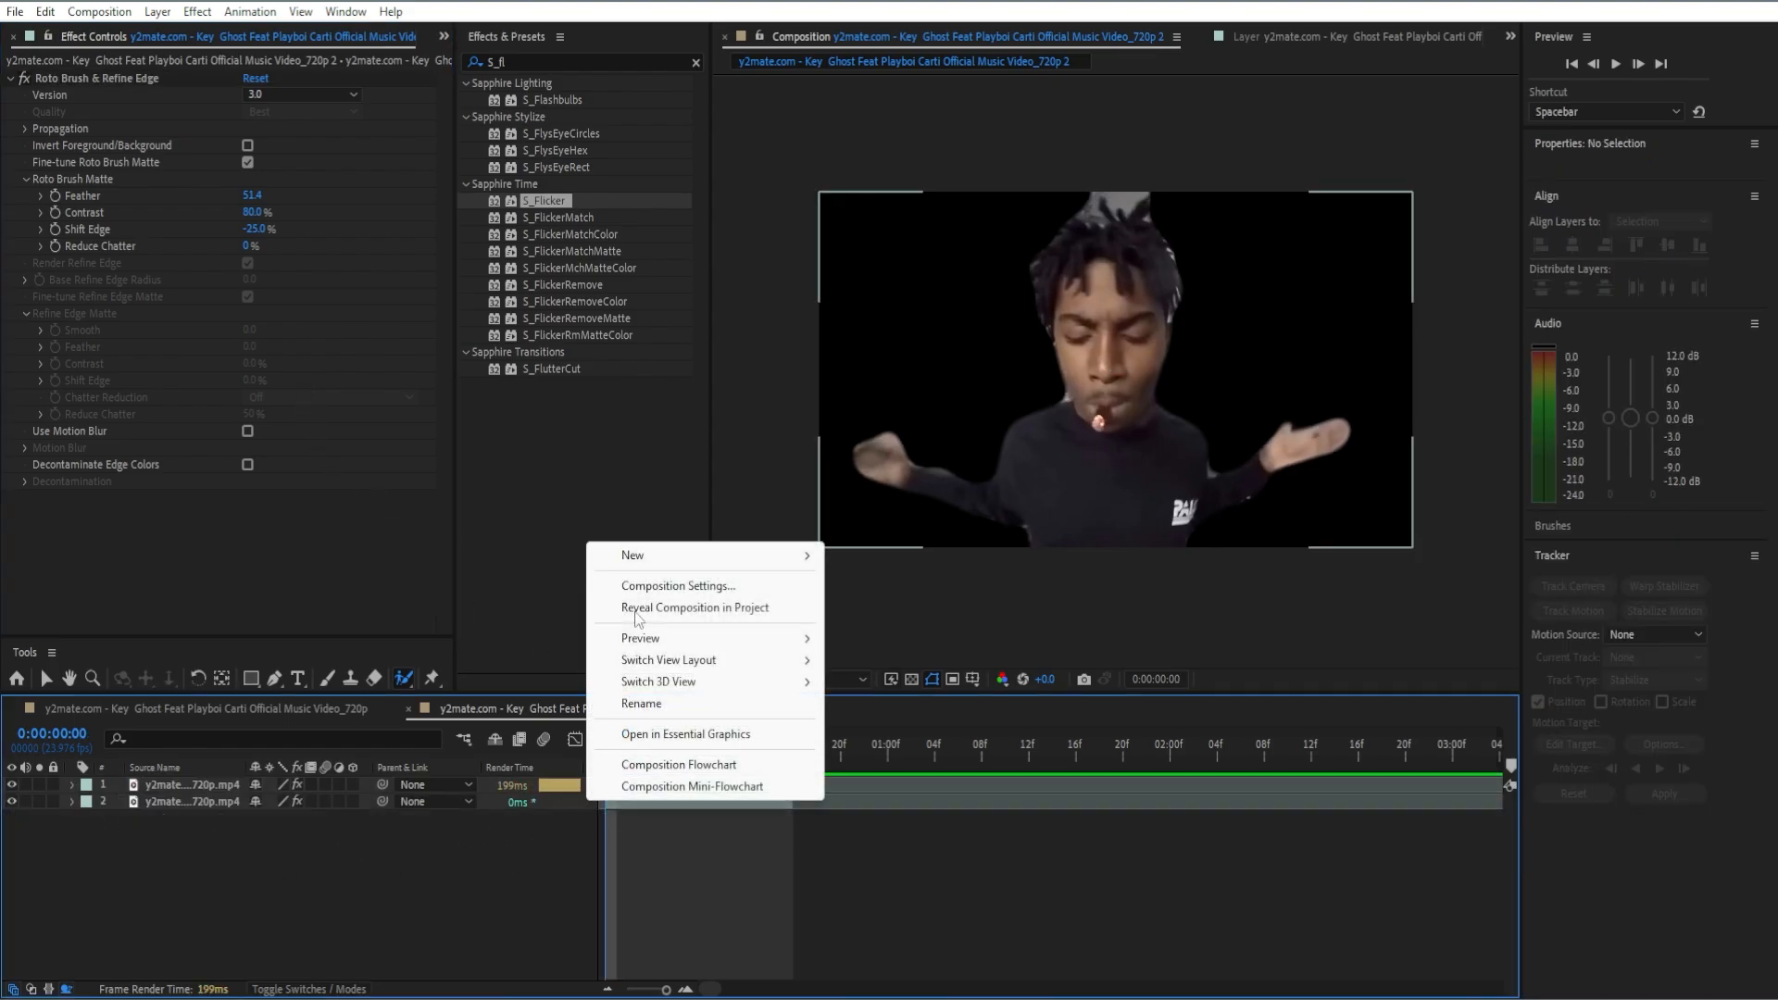
pyautogui.moveTo(635, 562)
pyautogui.click(897, 715)
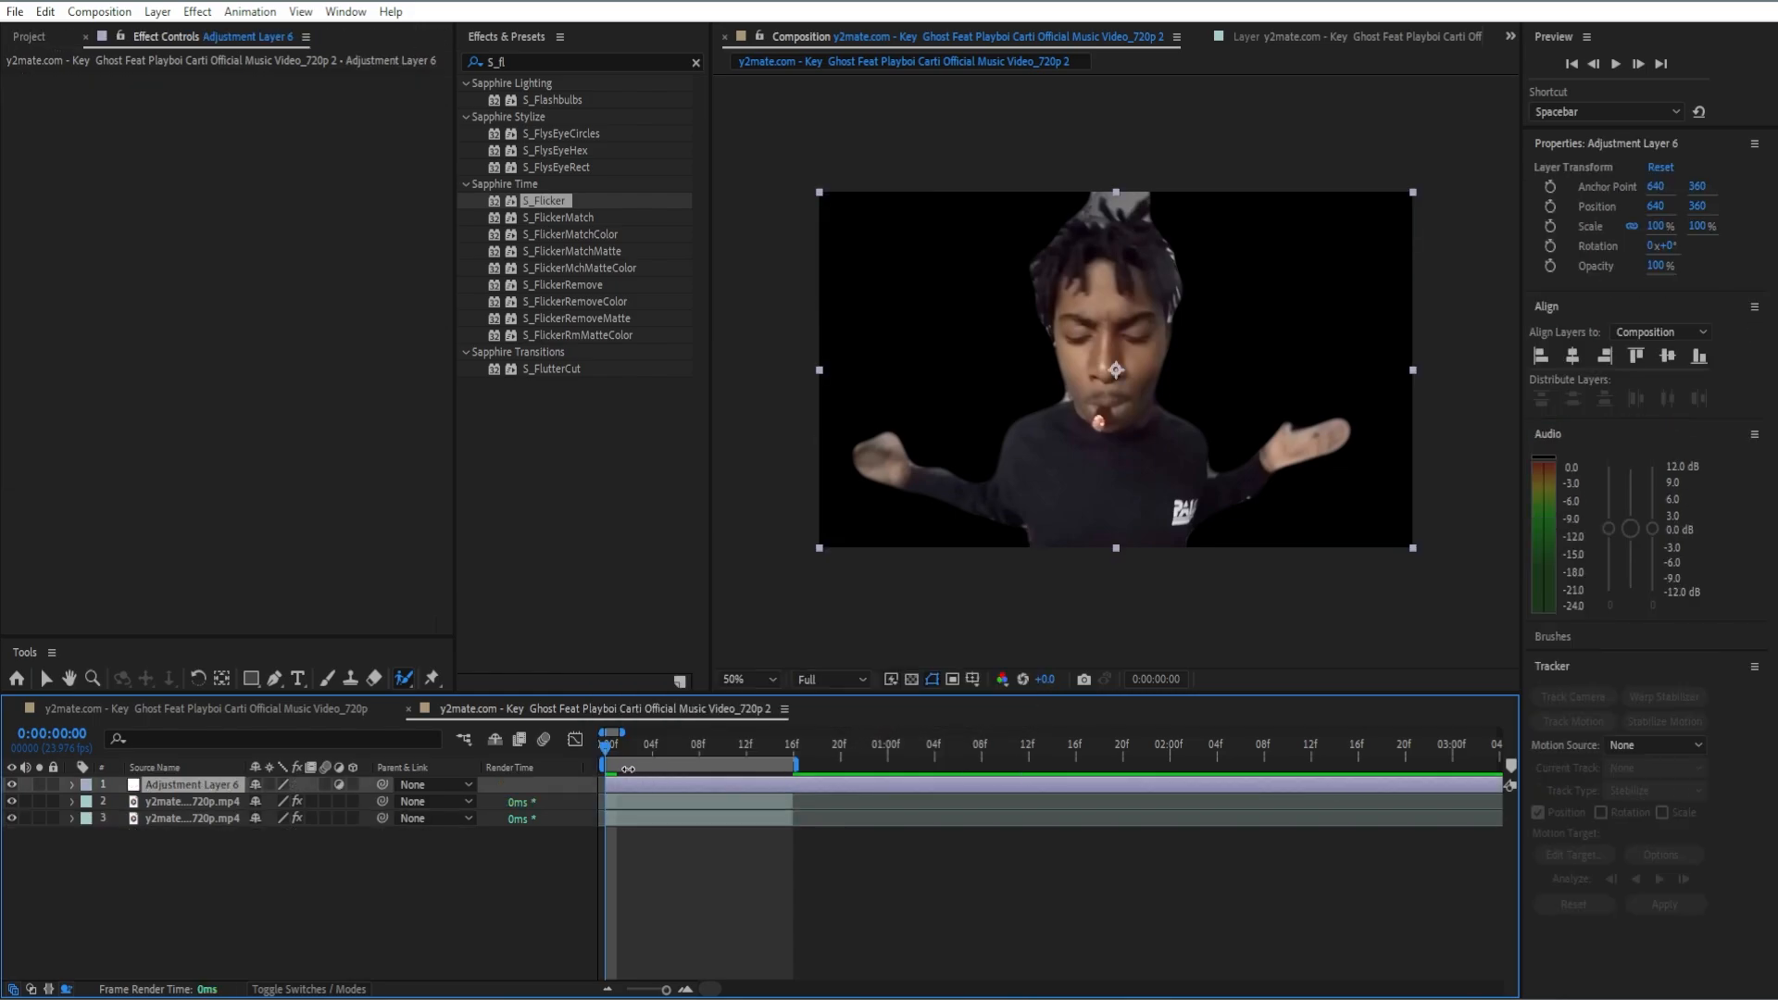
# Step: Split the adjustment layer at frame 16, delete the remainder, and place the kept part between the two clip layers
pyautogui.click(784, 751)
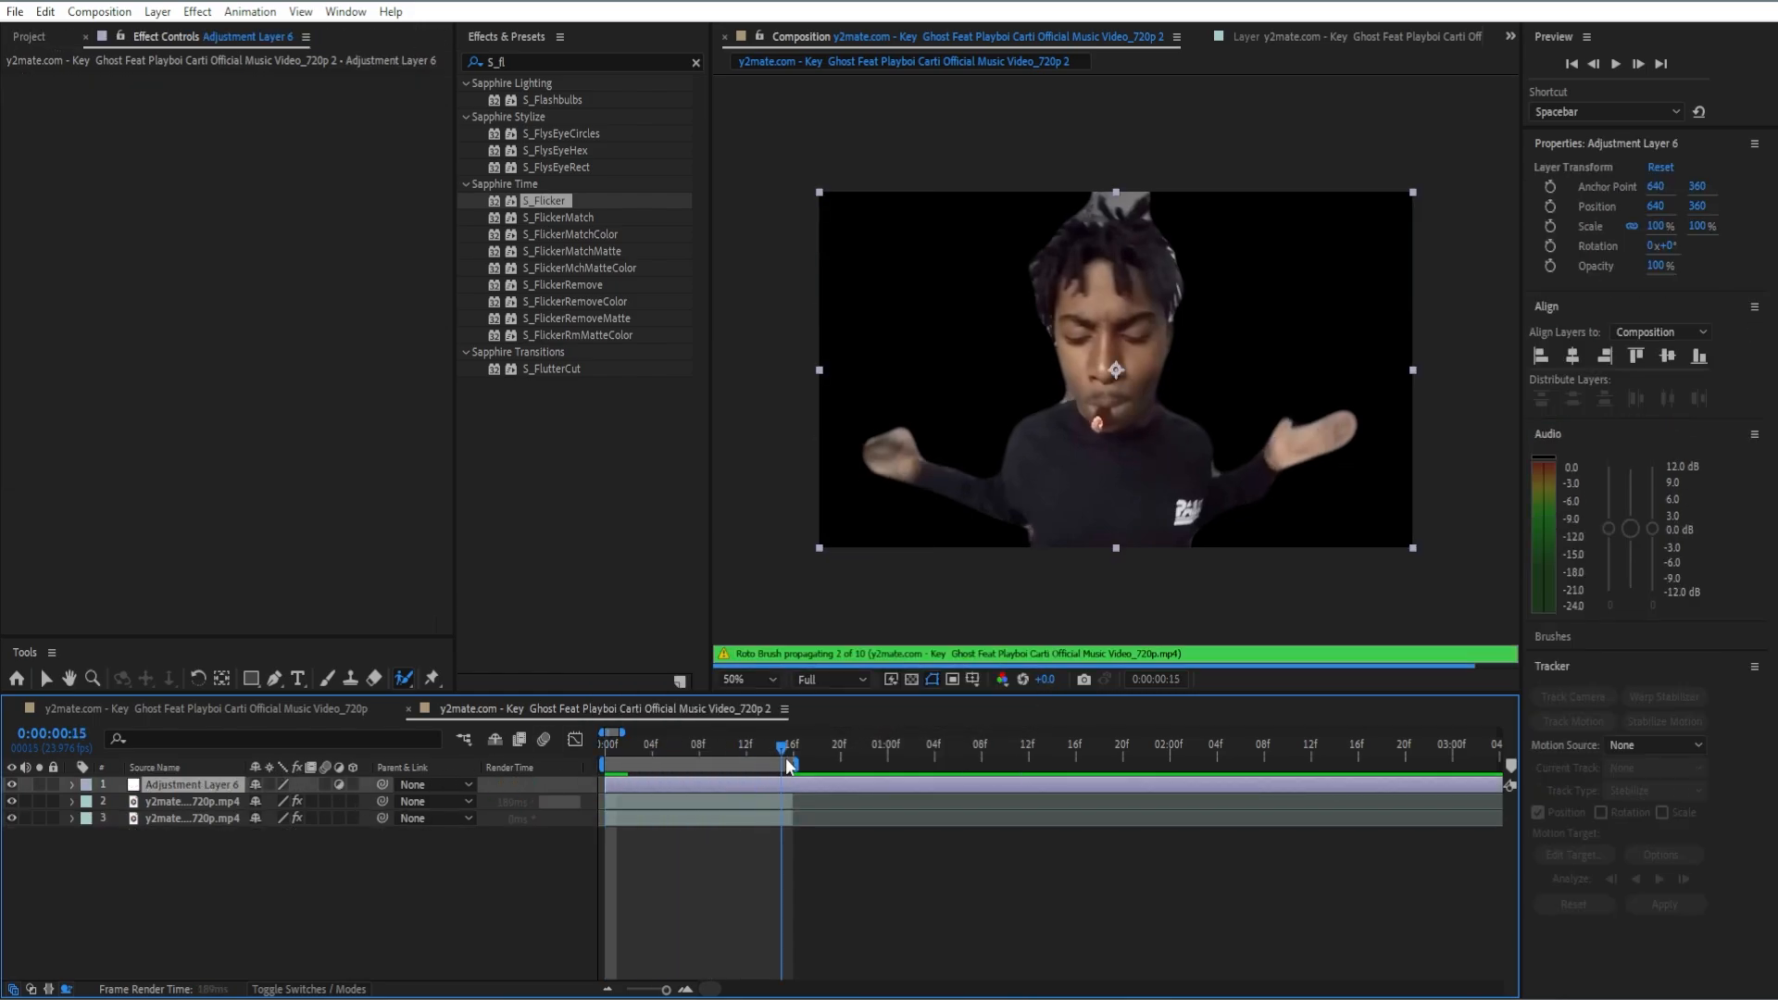
pyautogui.click(796, 761)
pyautogui.hotkey('ctrl', 'shift', 'd')
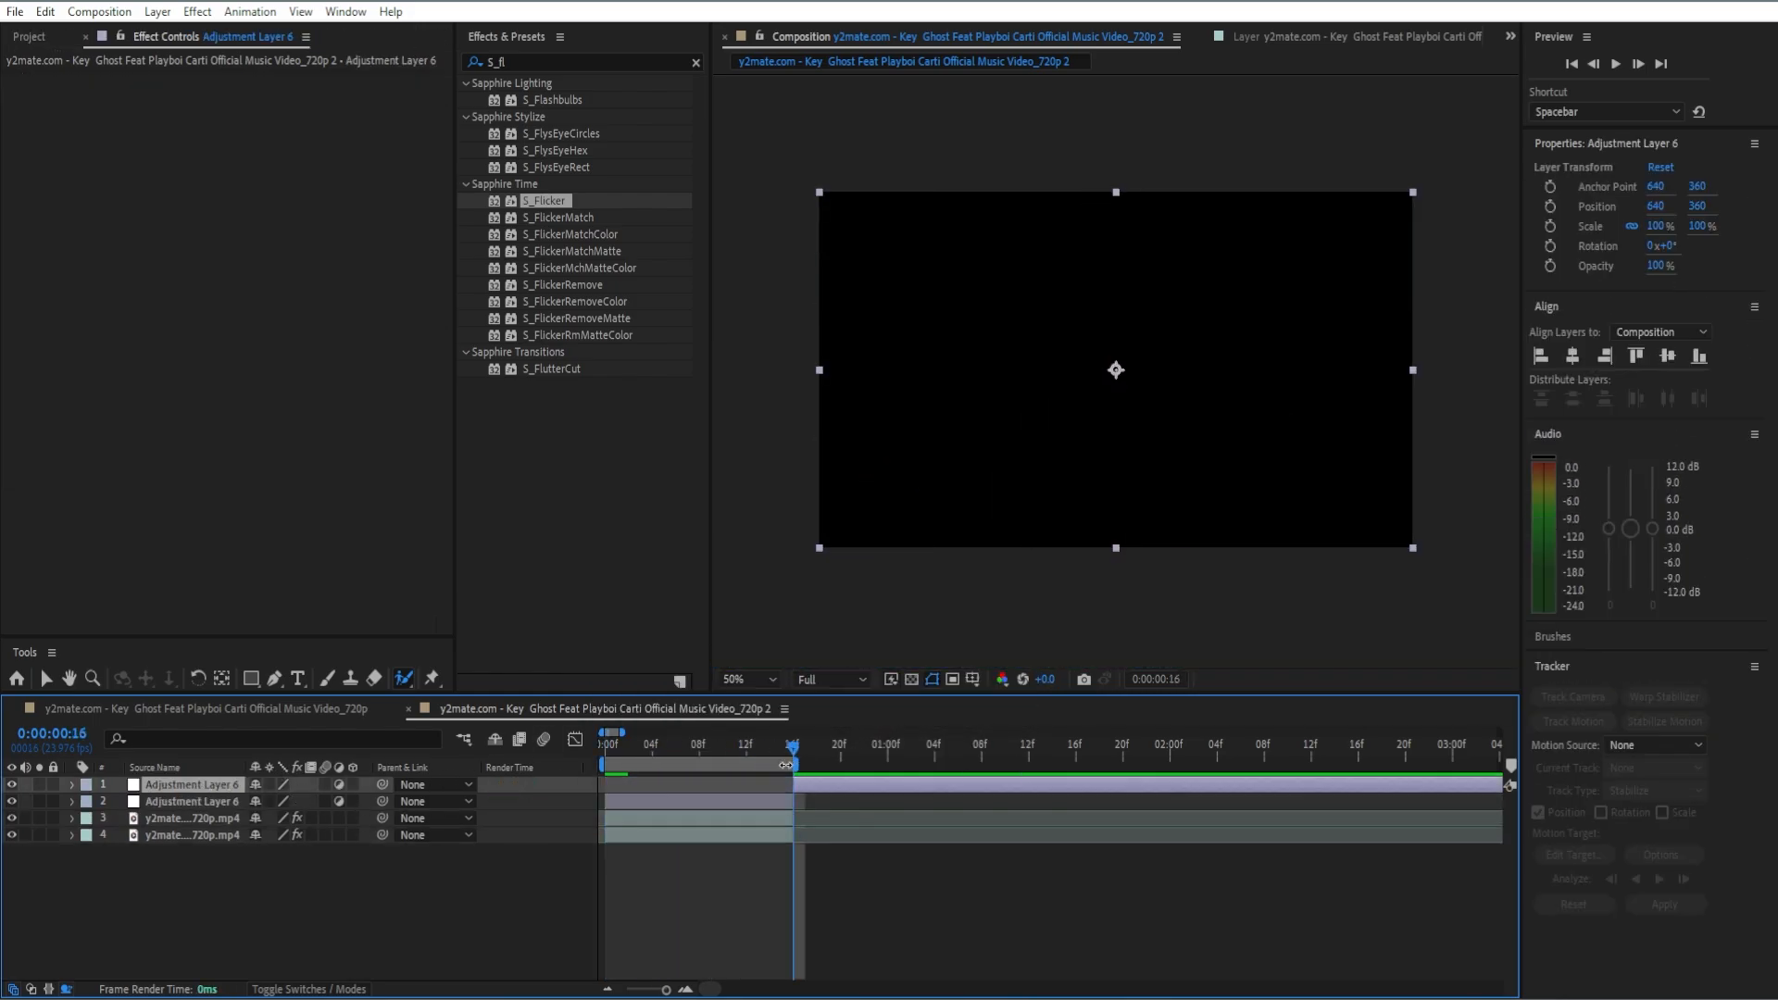
pyautogui.press('Delete')
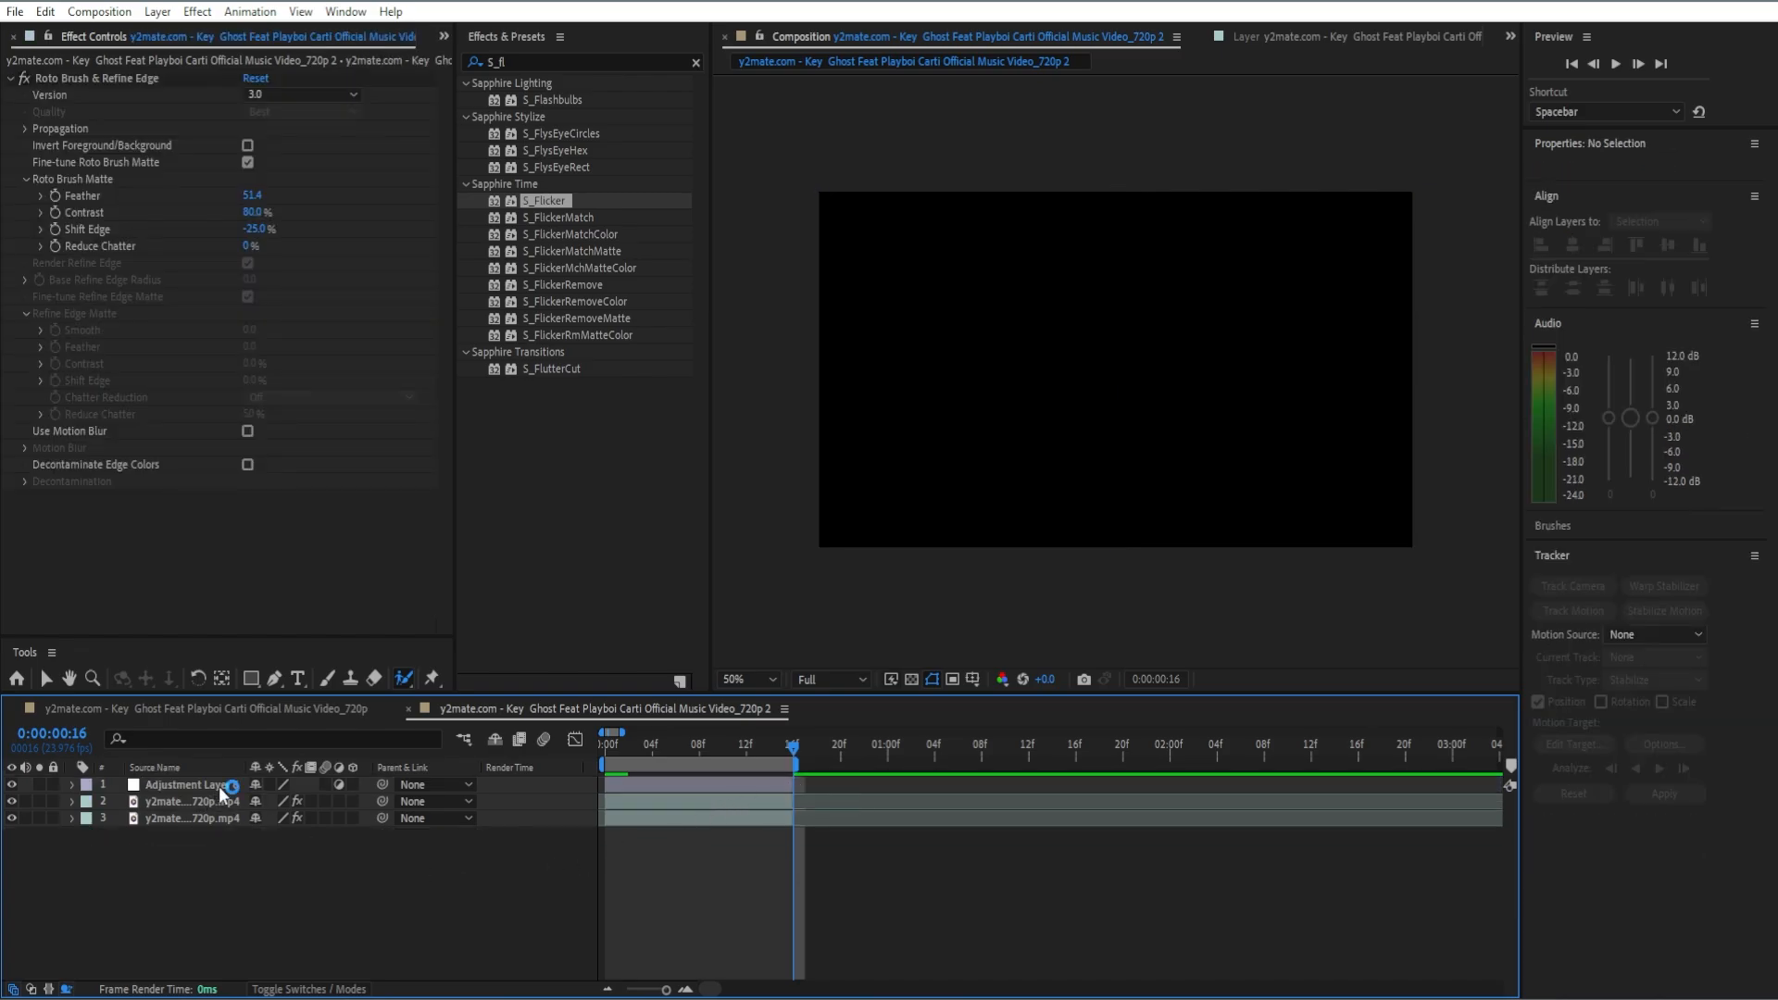
pyautogui.moveTo(213, 801); pyautogui.dragTo(219, 820)
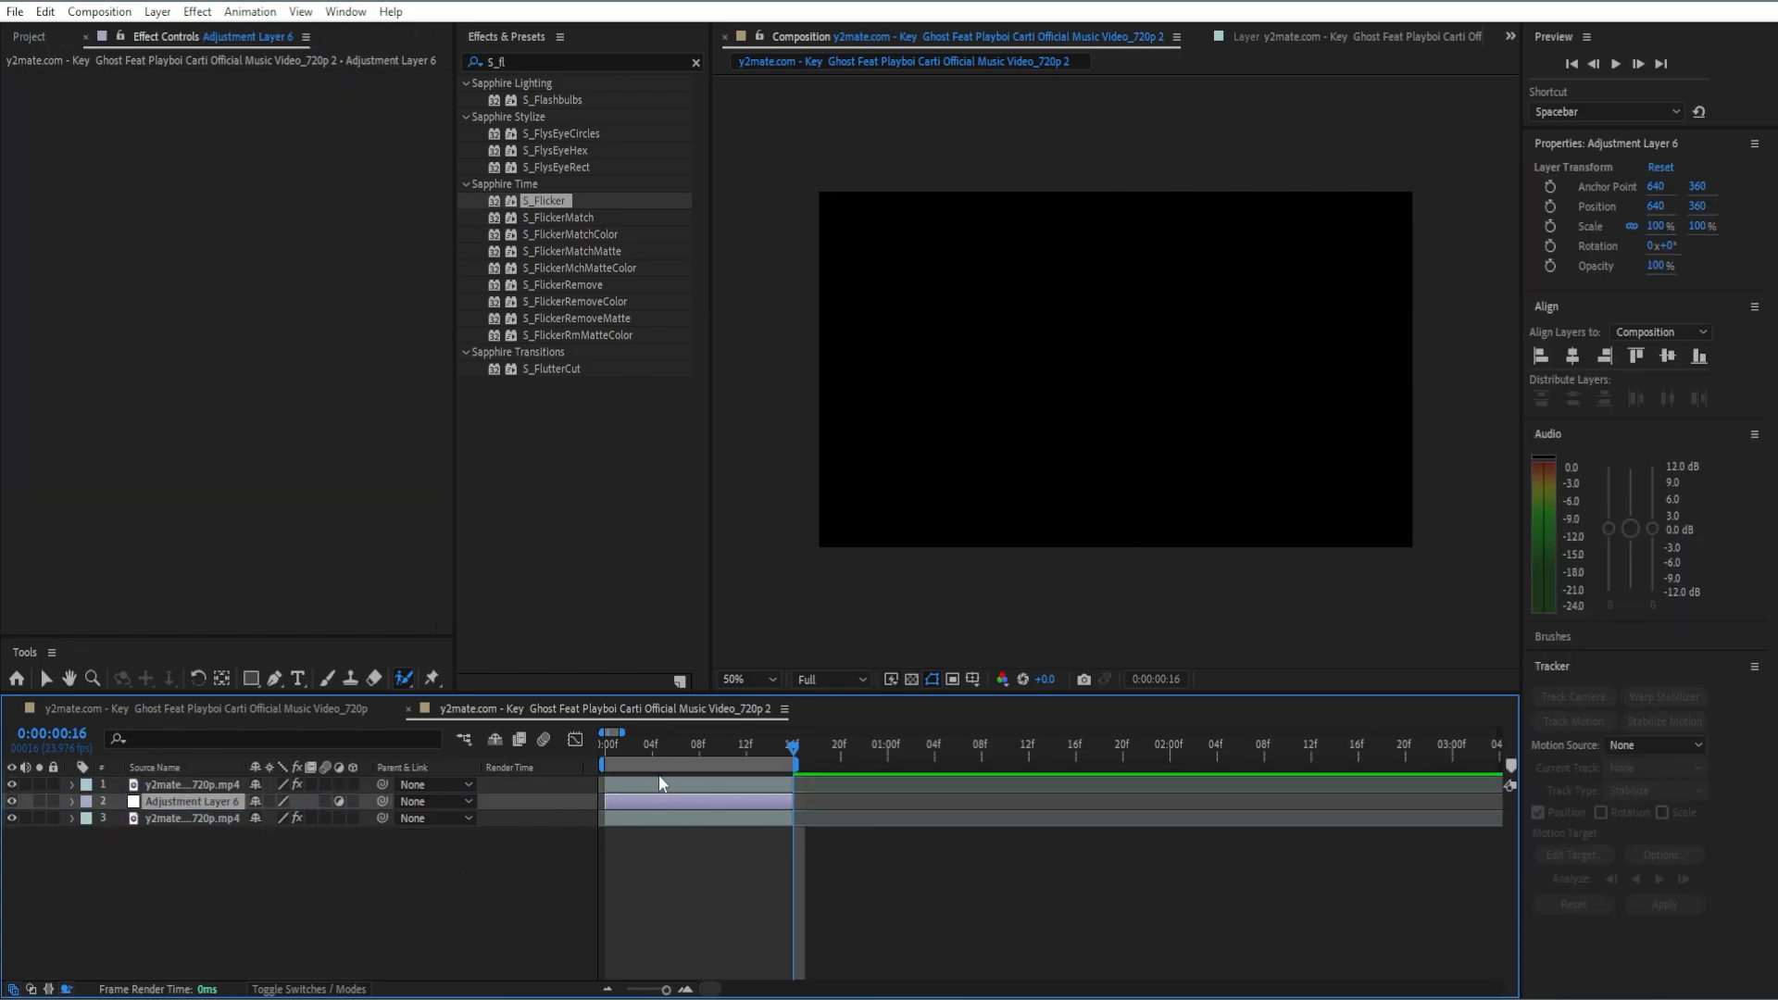
# Step: Remove the Roto Brush & Refine Edge effect from the bottom clip layer
pyautogui.click(687, 747)
pyautogui.click(192, 819)
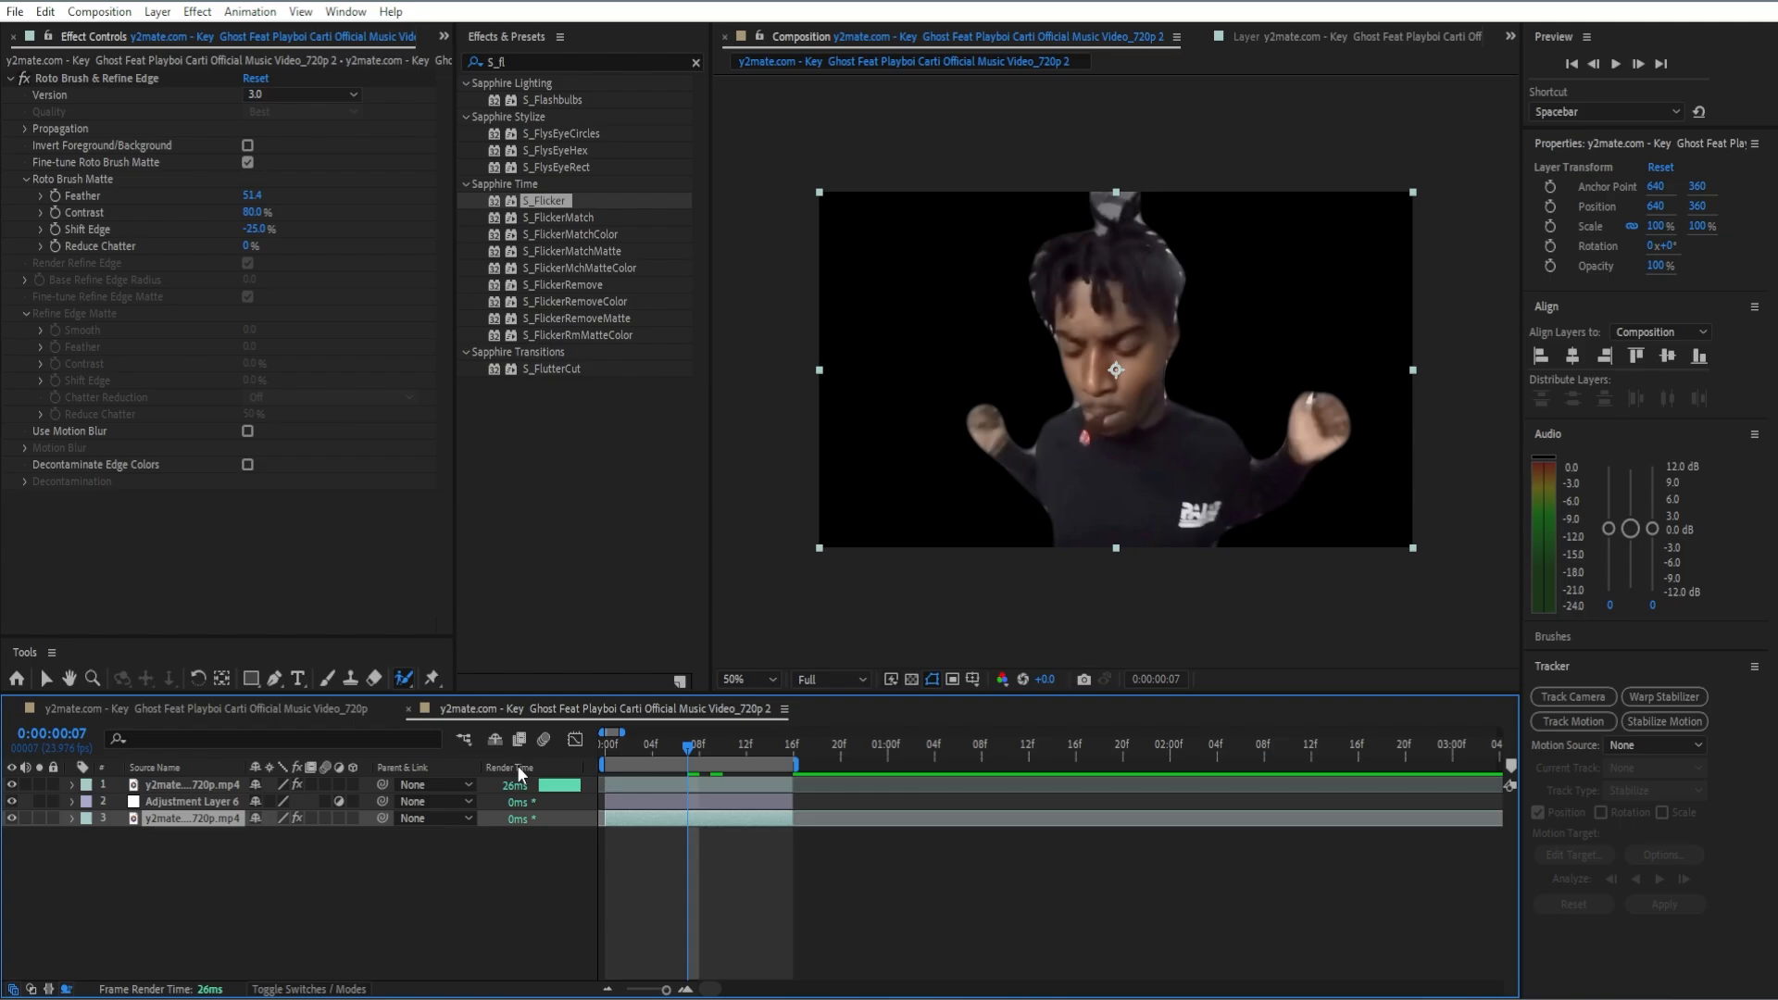
pyautogui.click(97, 82)
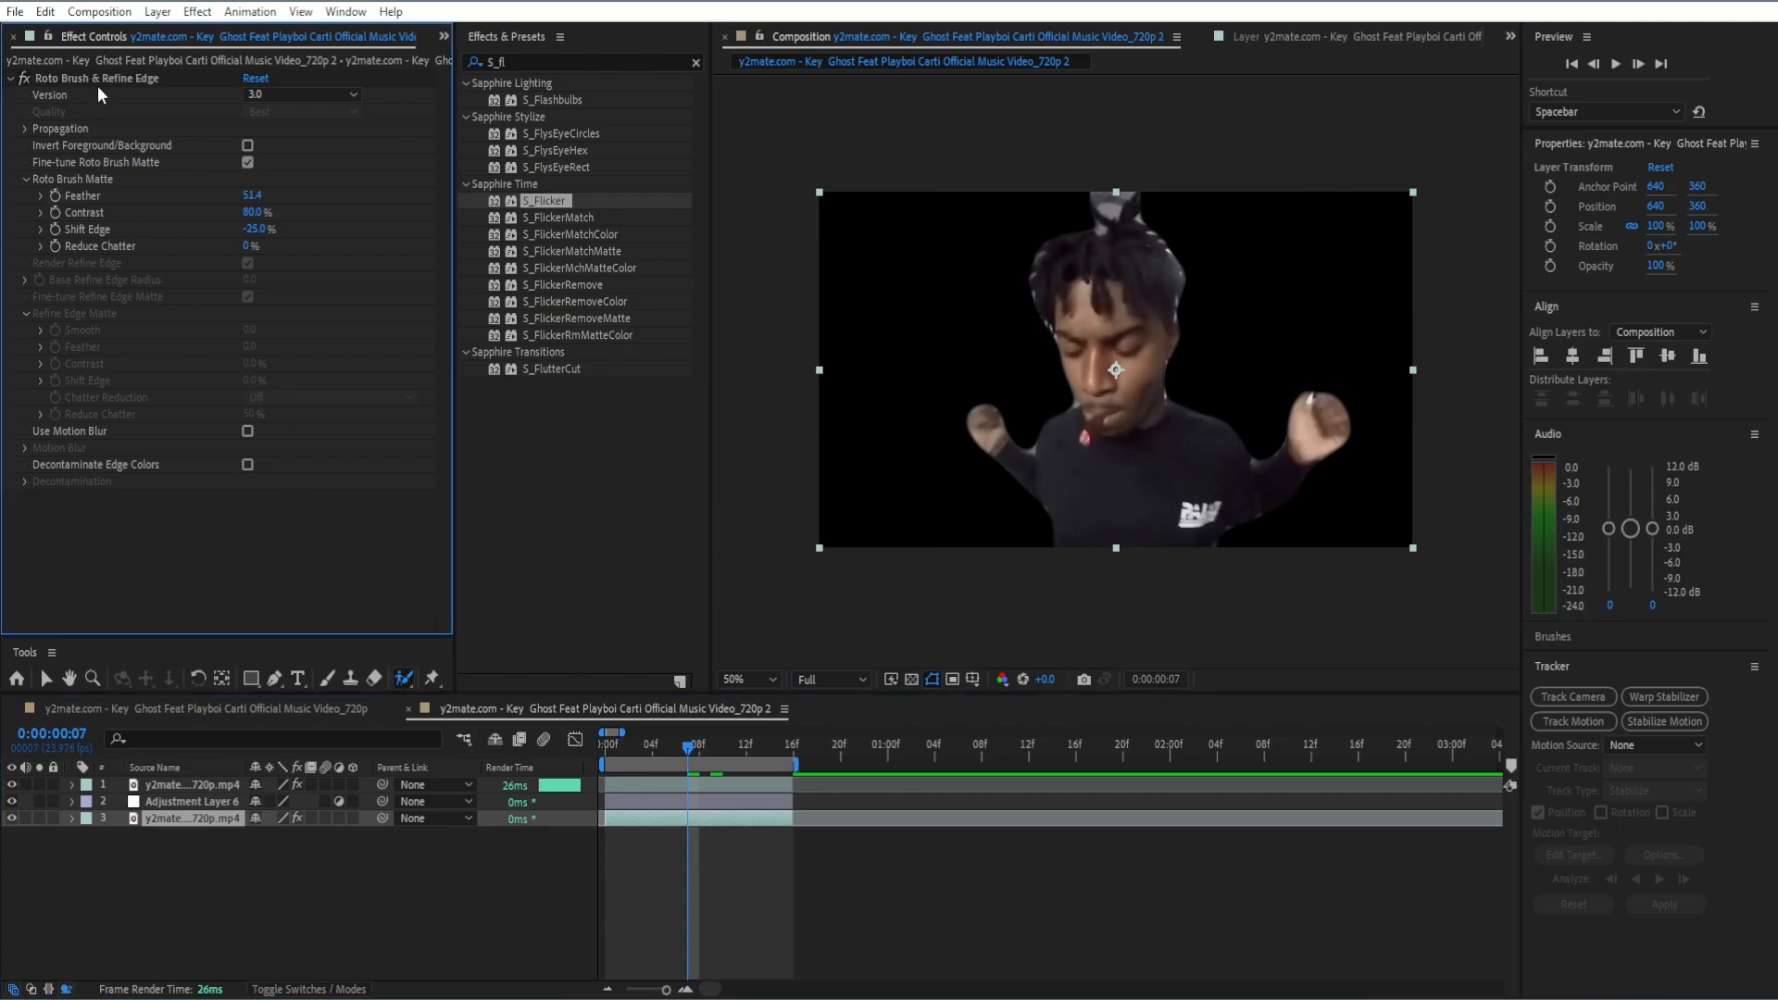
pyautogui.press('Delete')
pyautogui.click(710, 827)
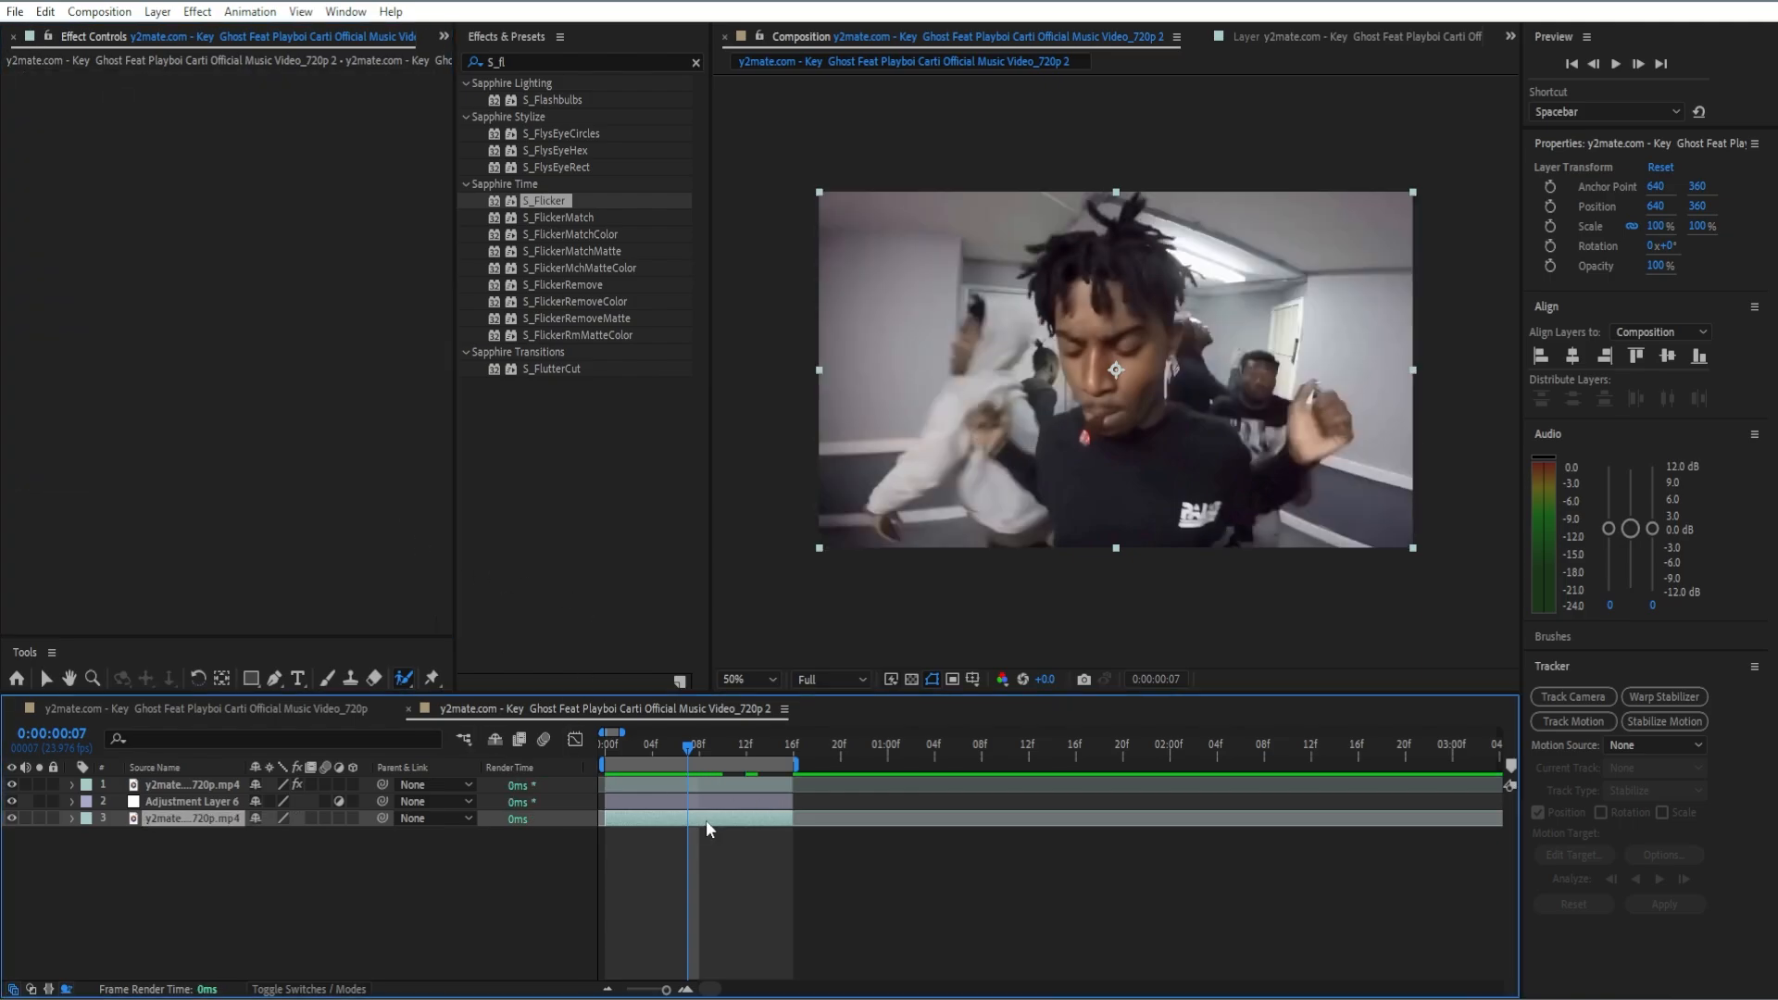
# Step: Find the Sapphire S_Distort effect and apply it to the adjustment layer
pyautogui.click(702, 802)
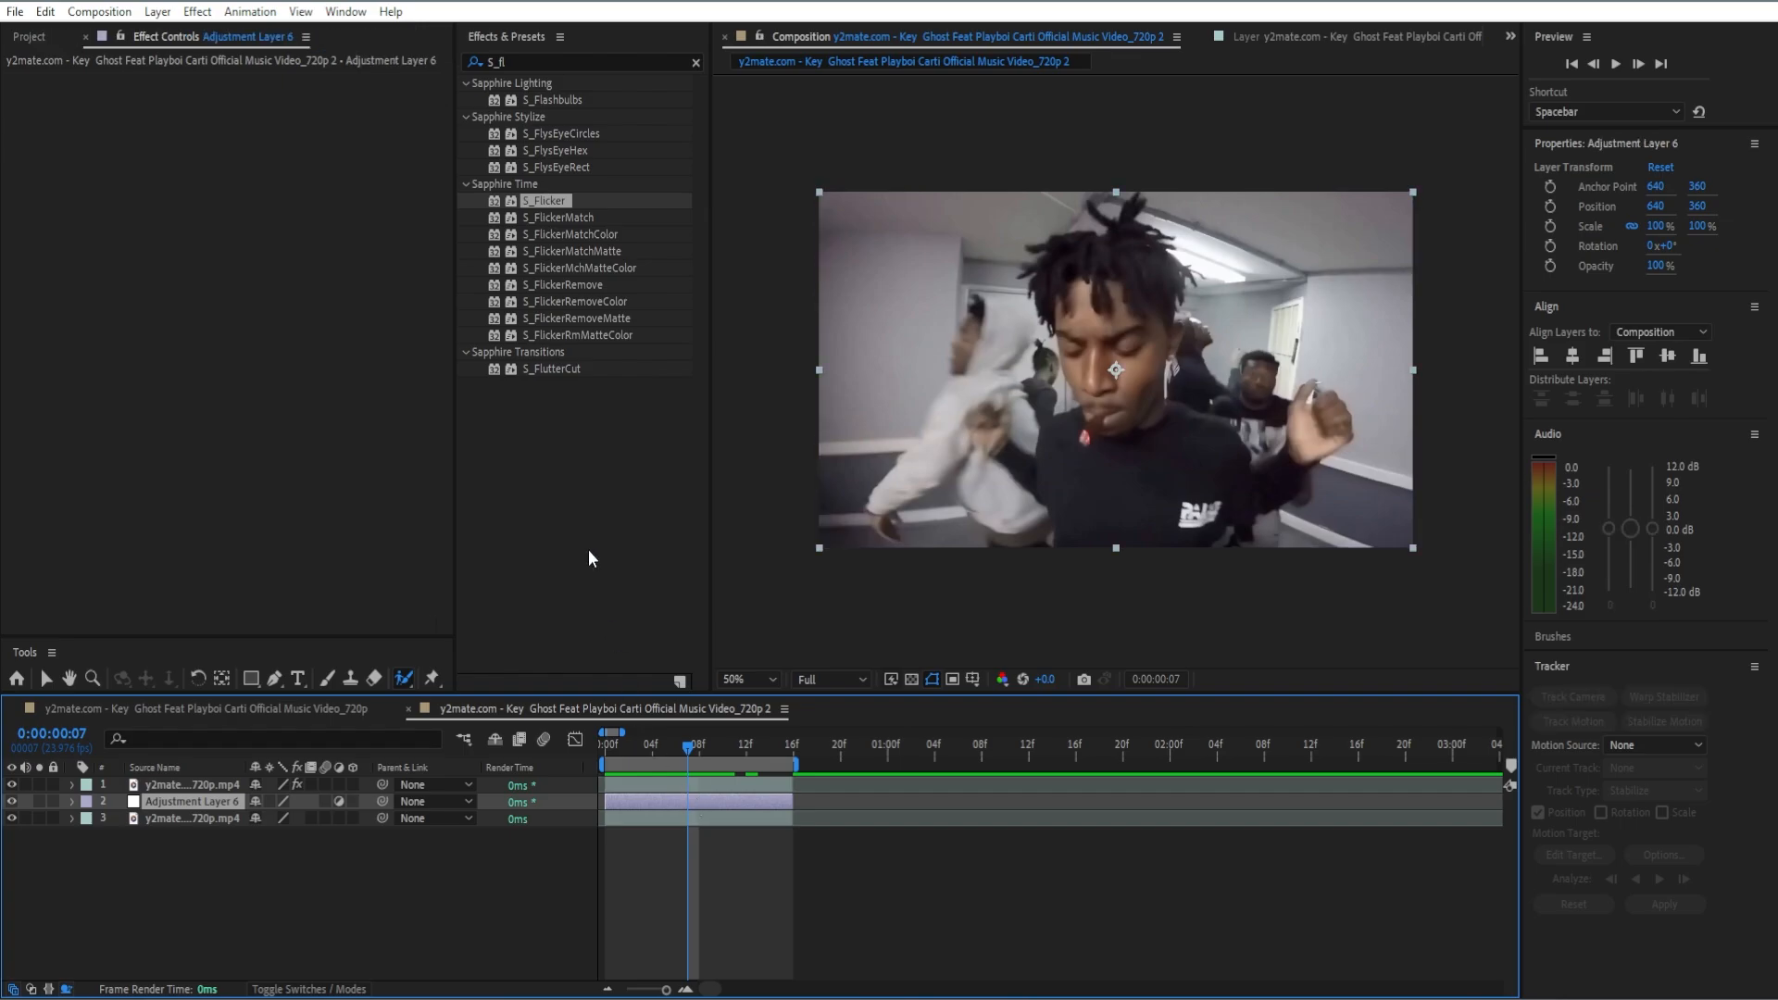
pyautogui.click(696, 62)
pyautogui.write('S_dis')
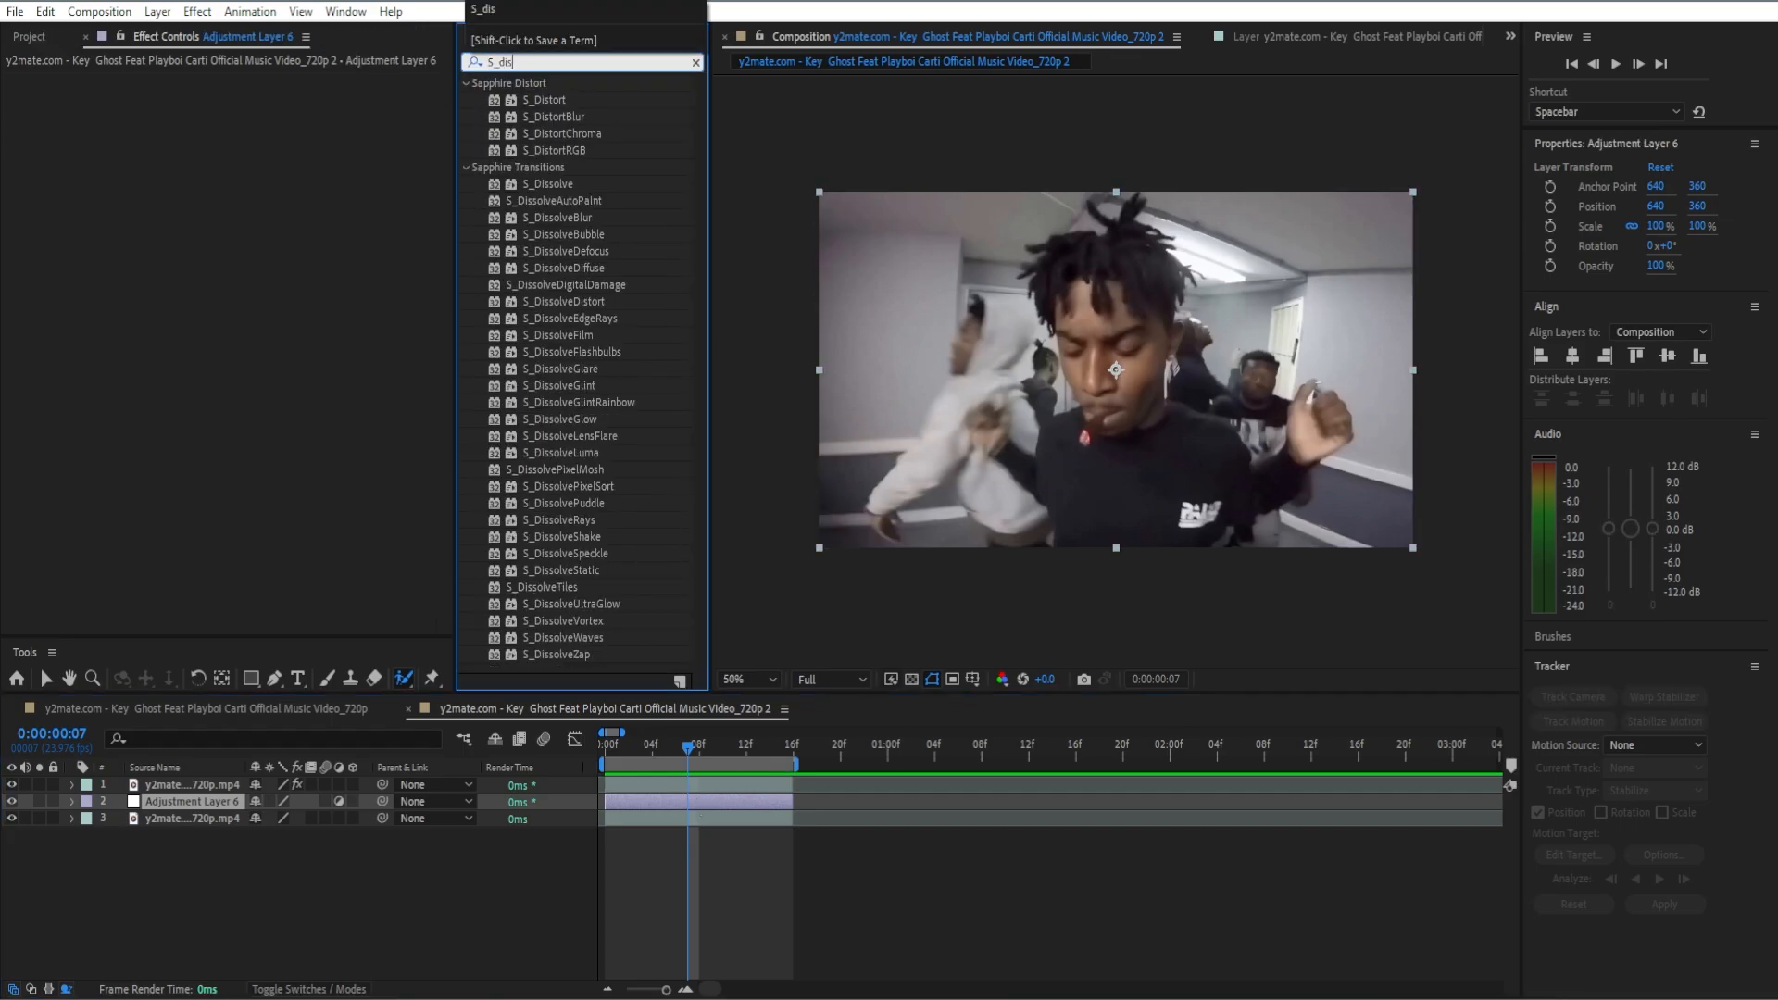
pyautogui.moveTo(544, 99); pyautogui.dragTo(259, 209)
# Step: Set S_Distort's Amount to 1.96 and Blur Lens to 50, and collapse the effect's settings
pyautogui.click(255, 212)
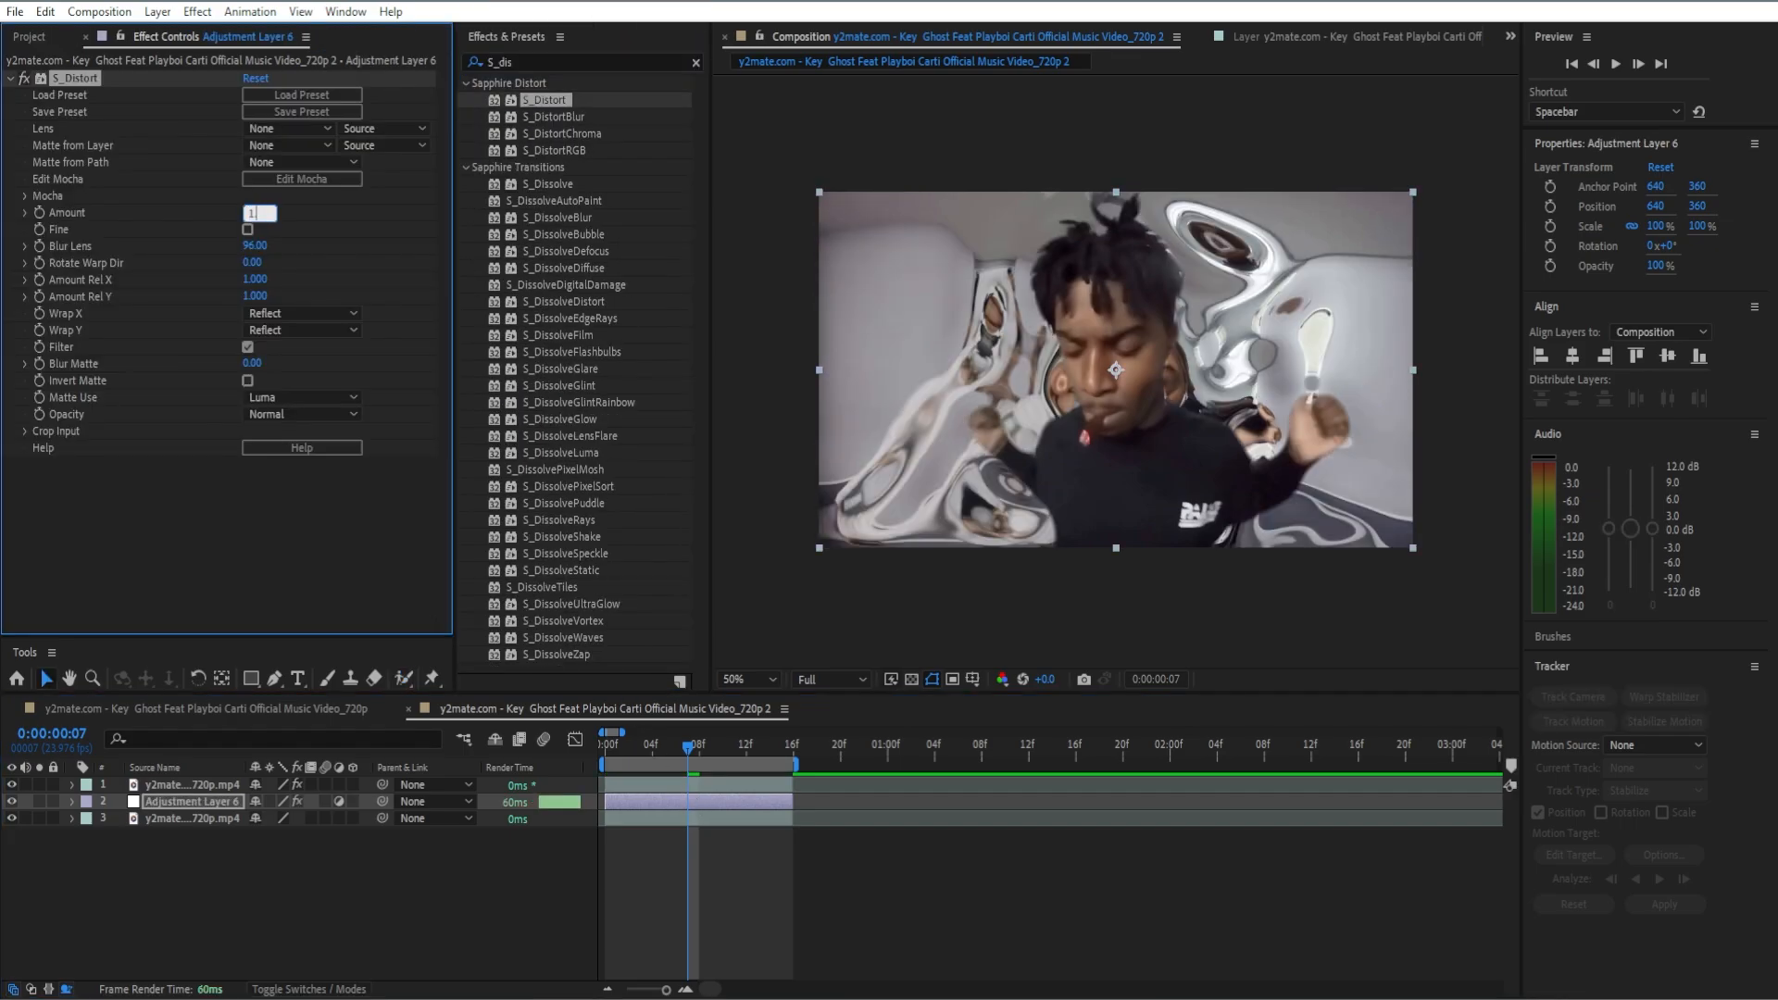
pyautogui.write('1.96')
pyautogui.press('Tab')
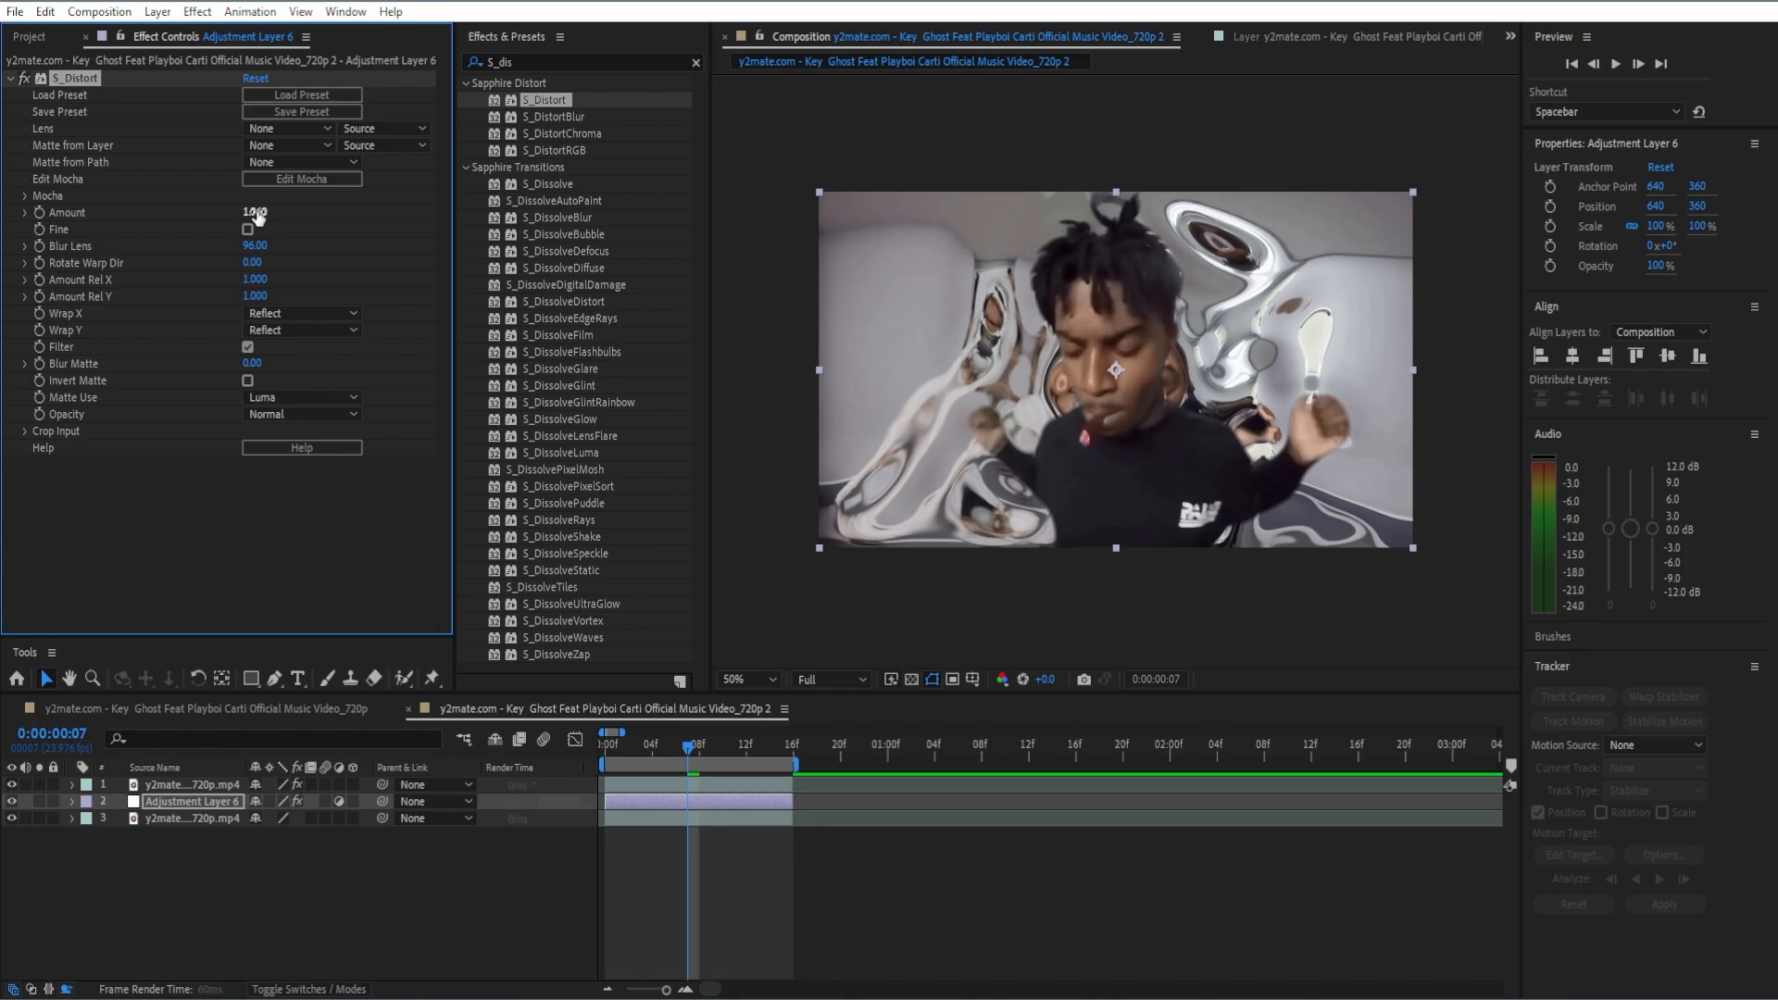
pyautogui.write('50')
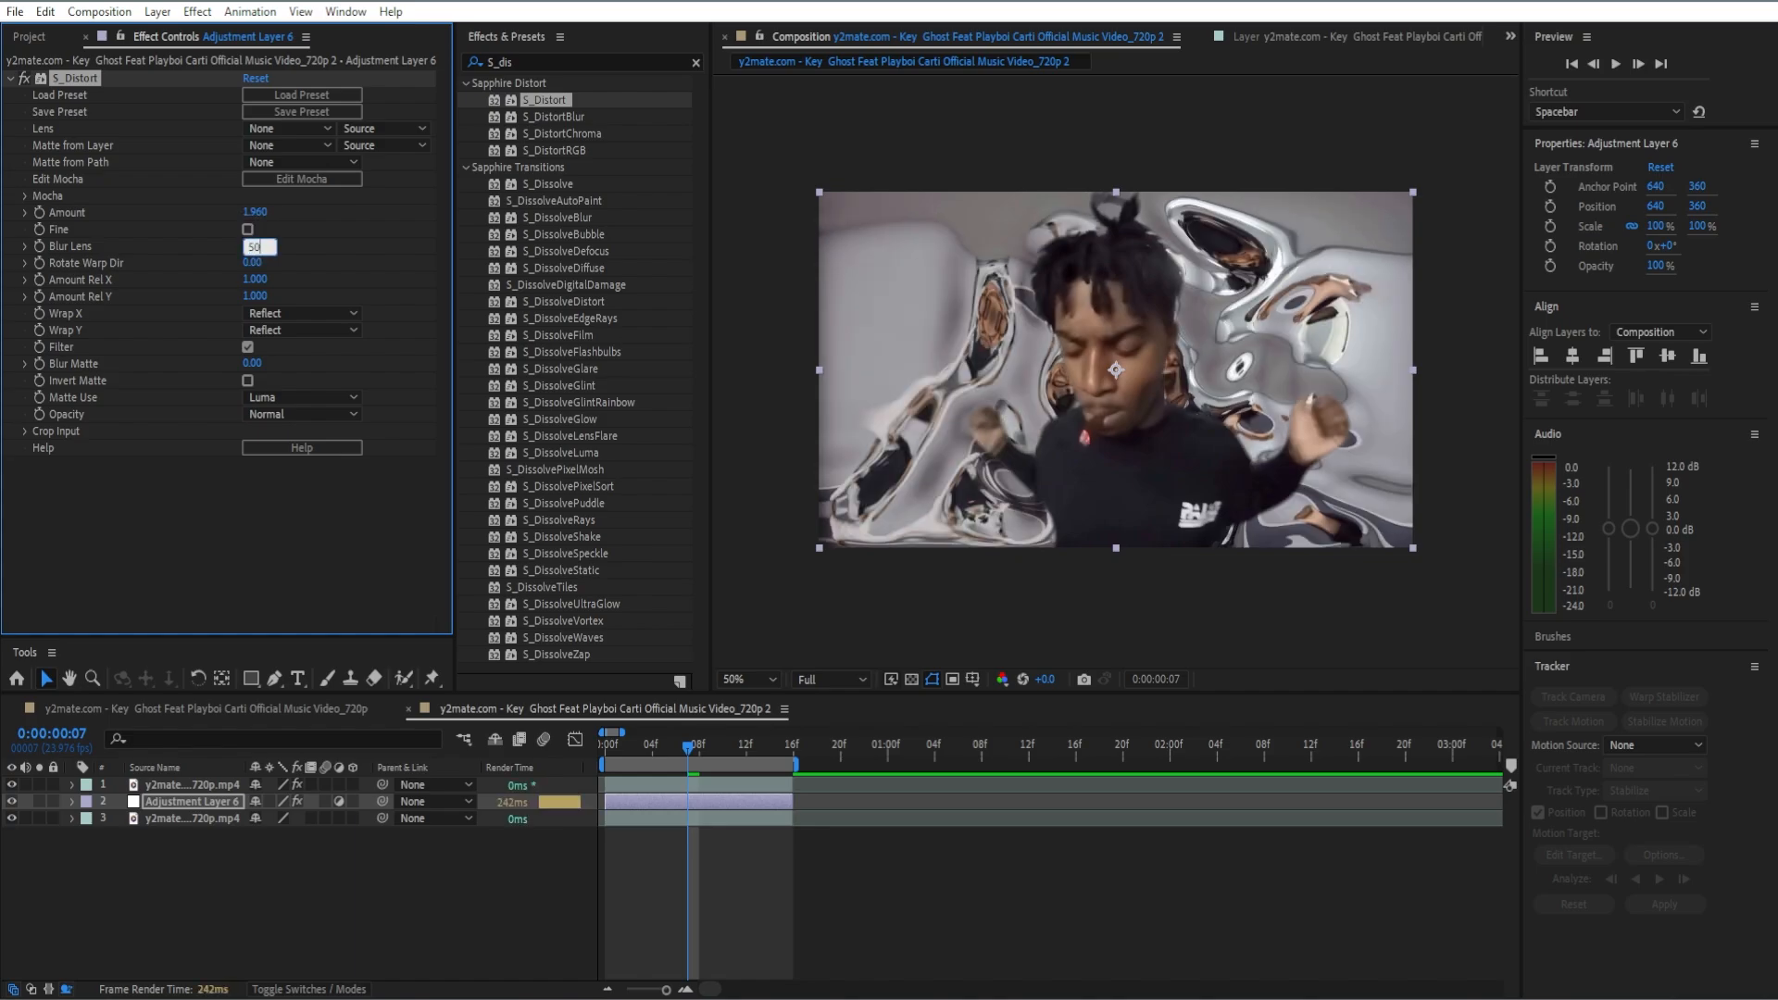
pyautogui.press('Return')
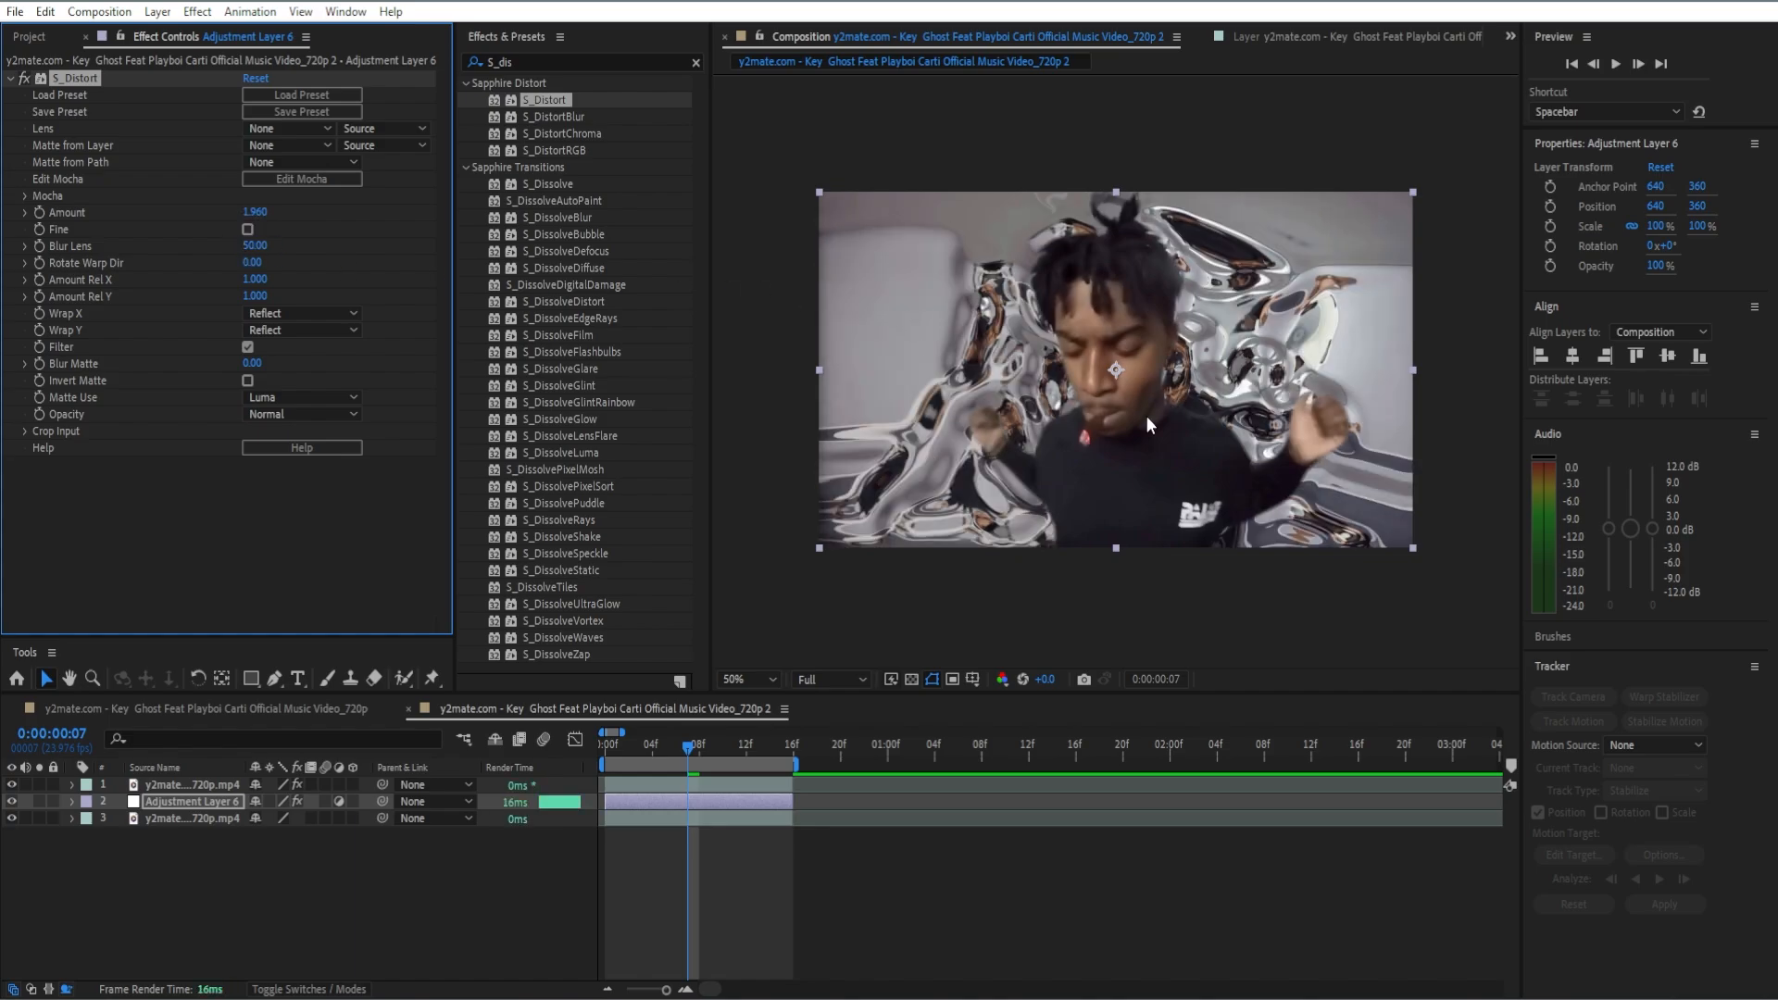
pyautogui.click(10, 79)
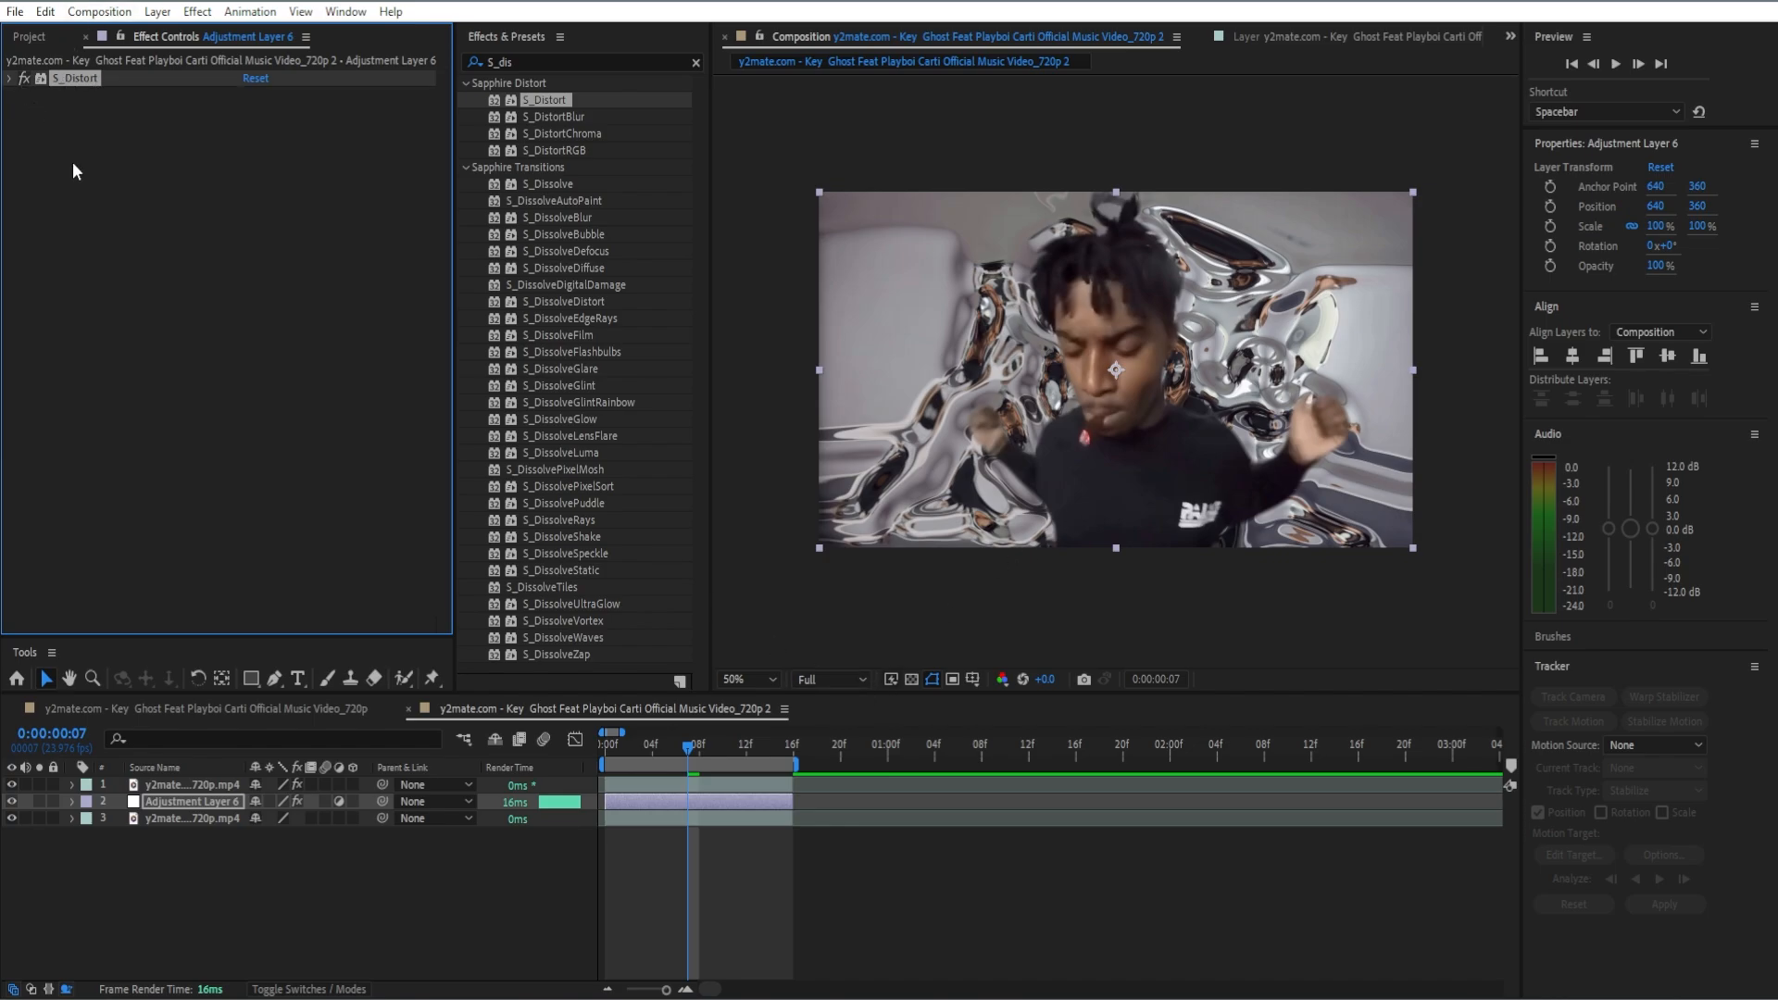
# Step: Apply Sapphire S_Glow to the adjustment layer between the clips and set its Brightness to 2.01
pyautogui.click(133, 229)
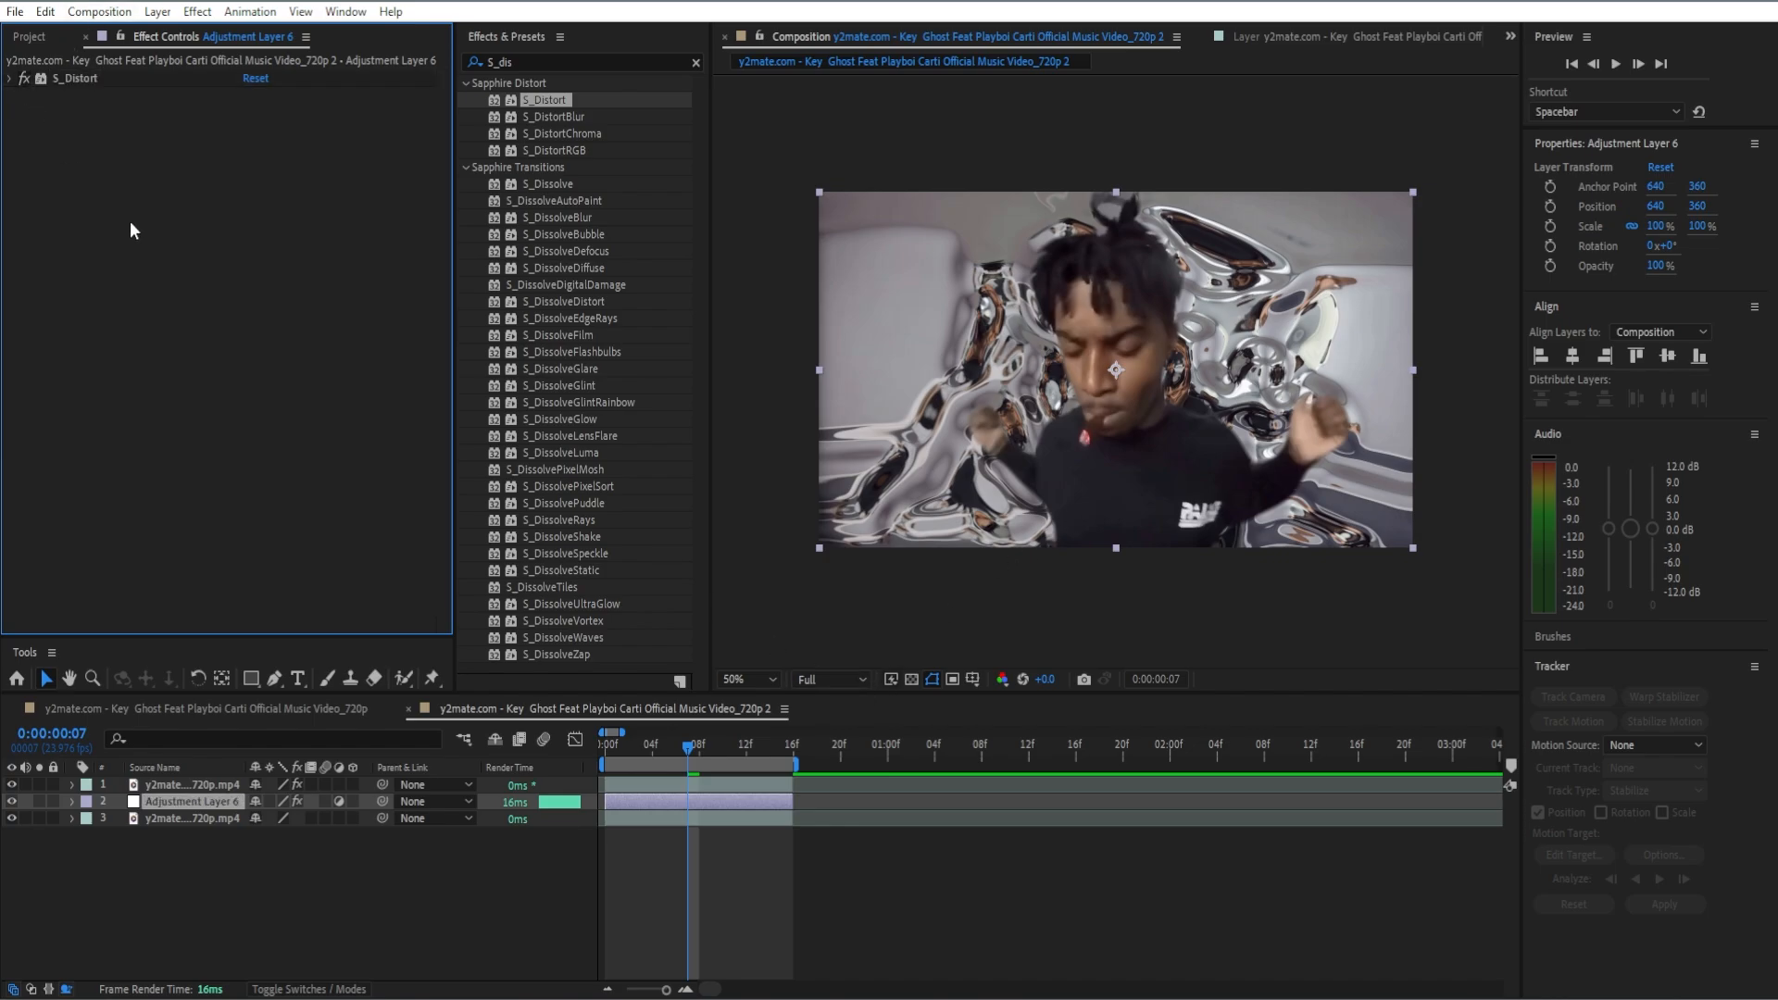
pyautogui.click(695, 61)
pyautogui.write('S_')
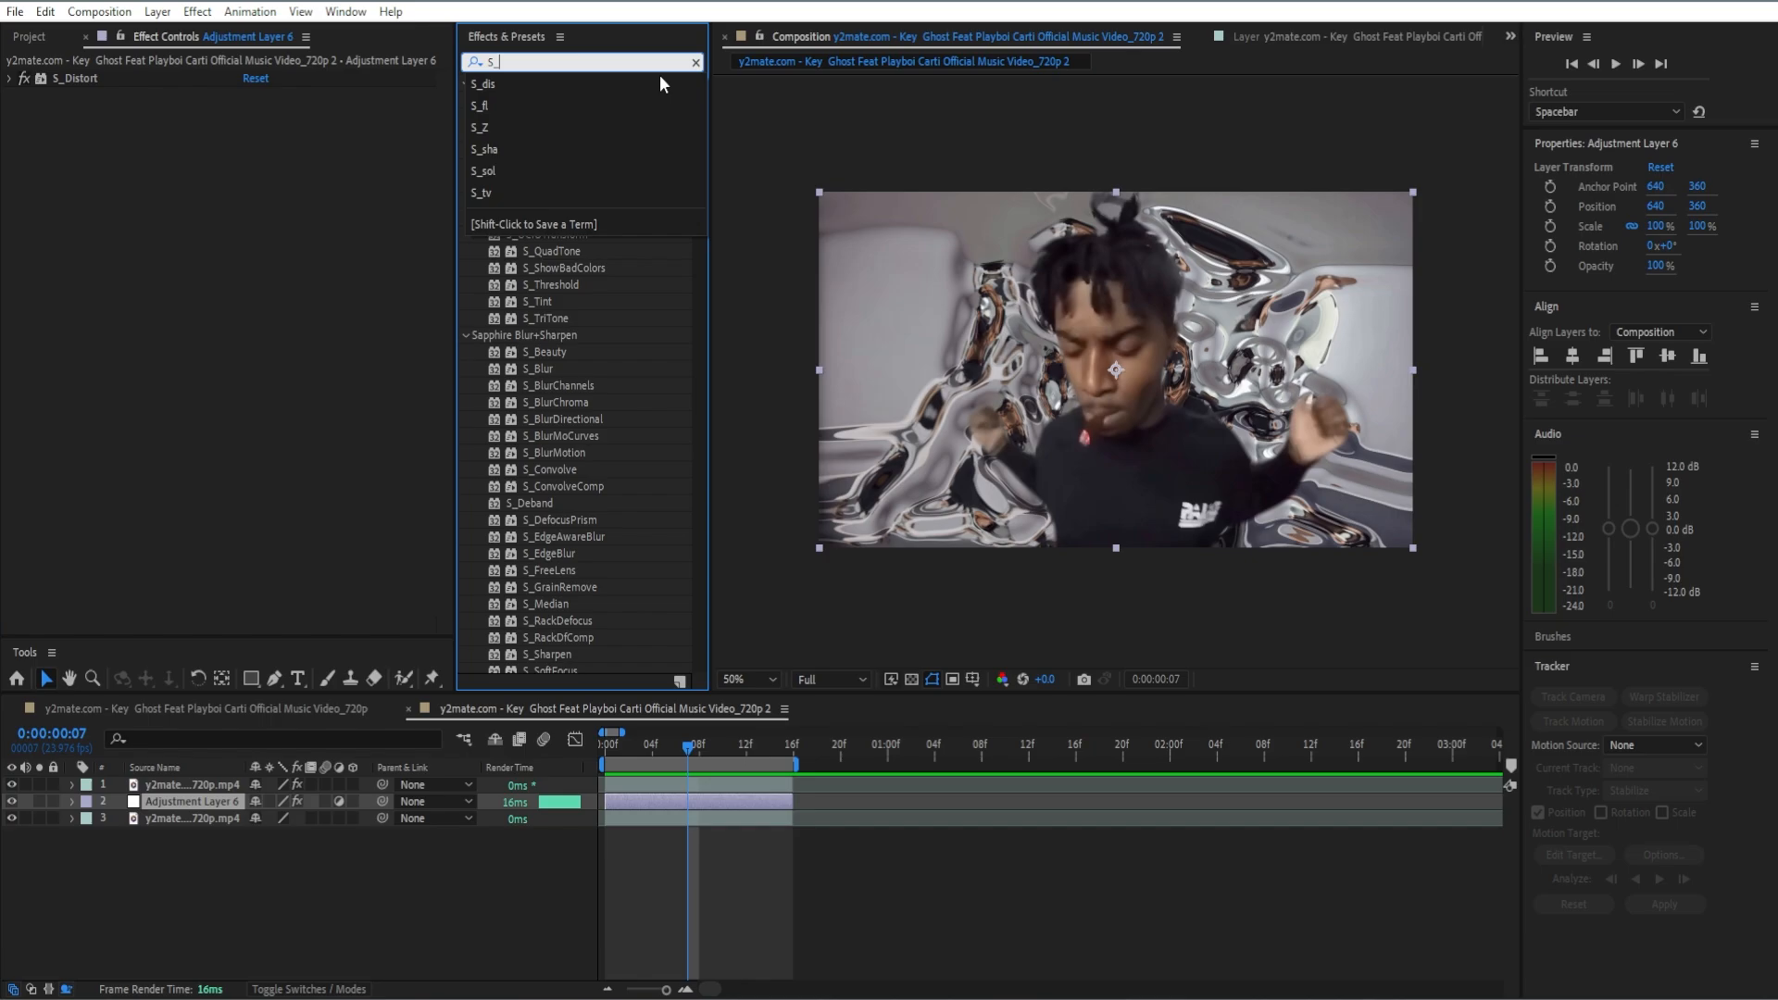
pyautogui.click(262, 212)
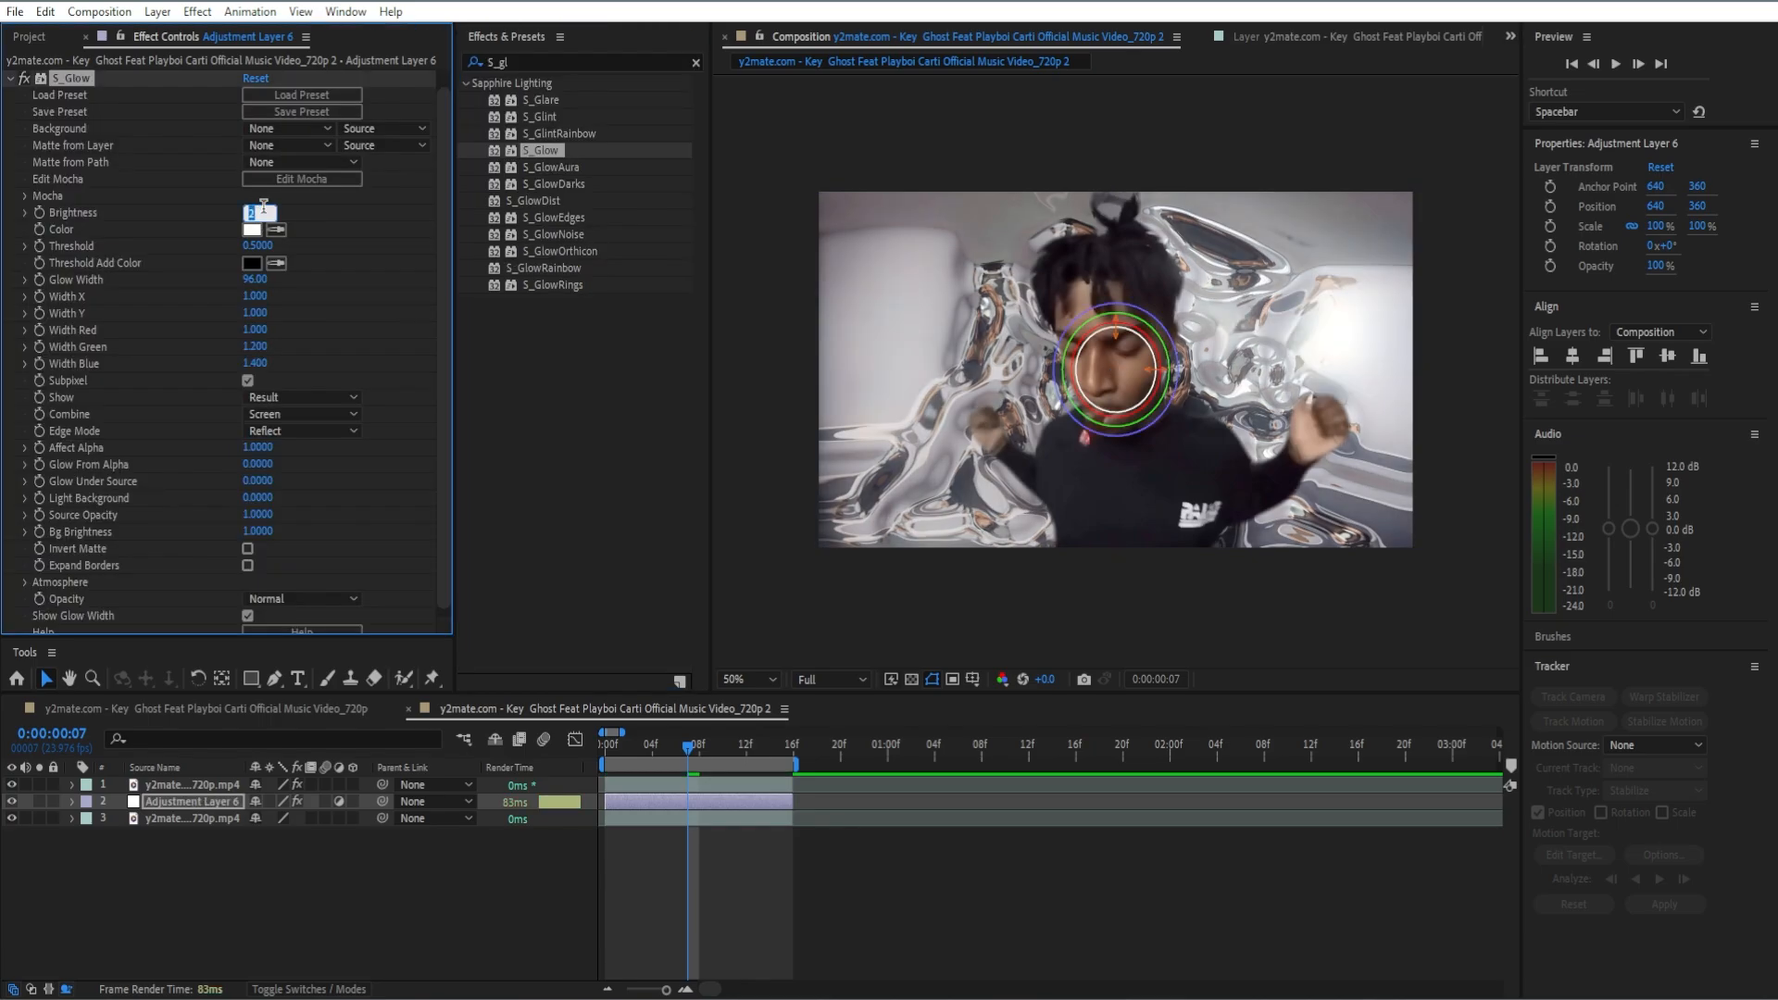
pyautogui.write('2.01')
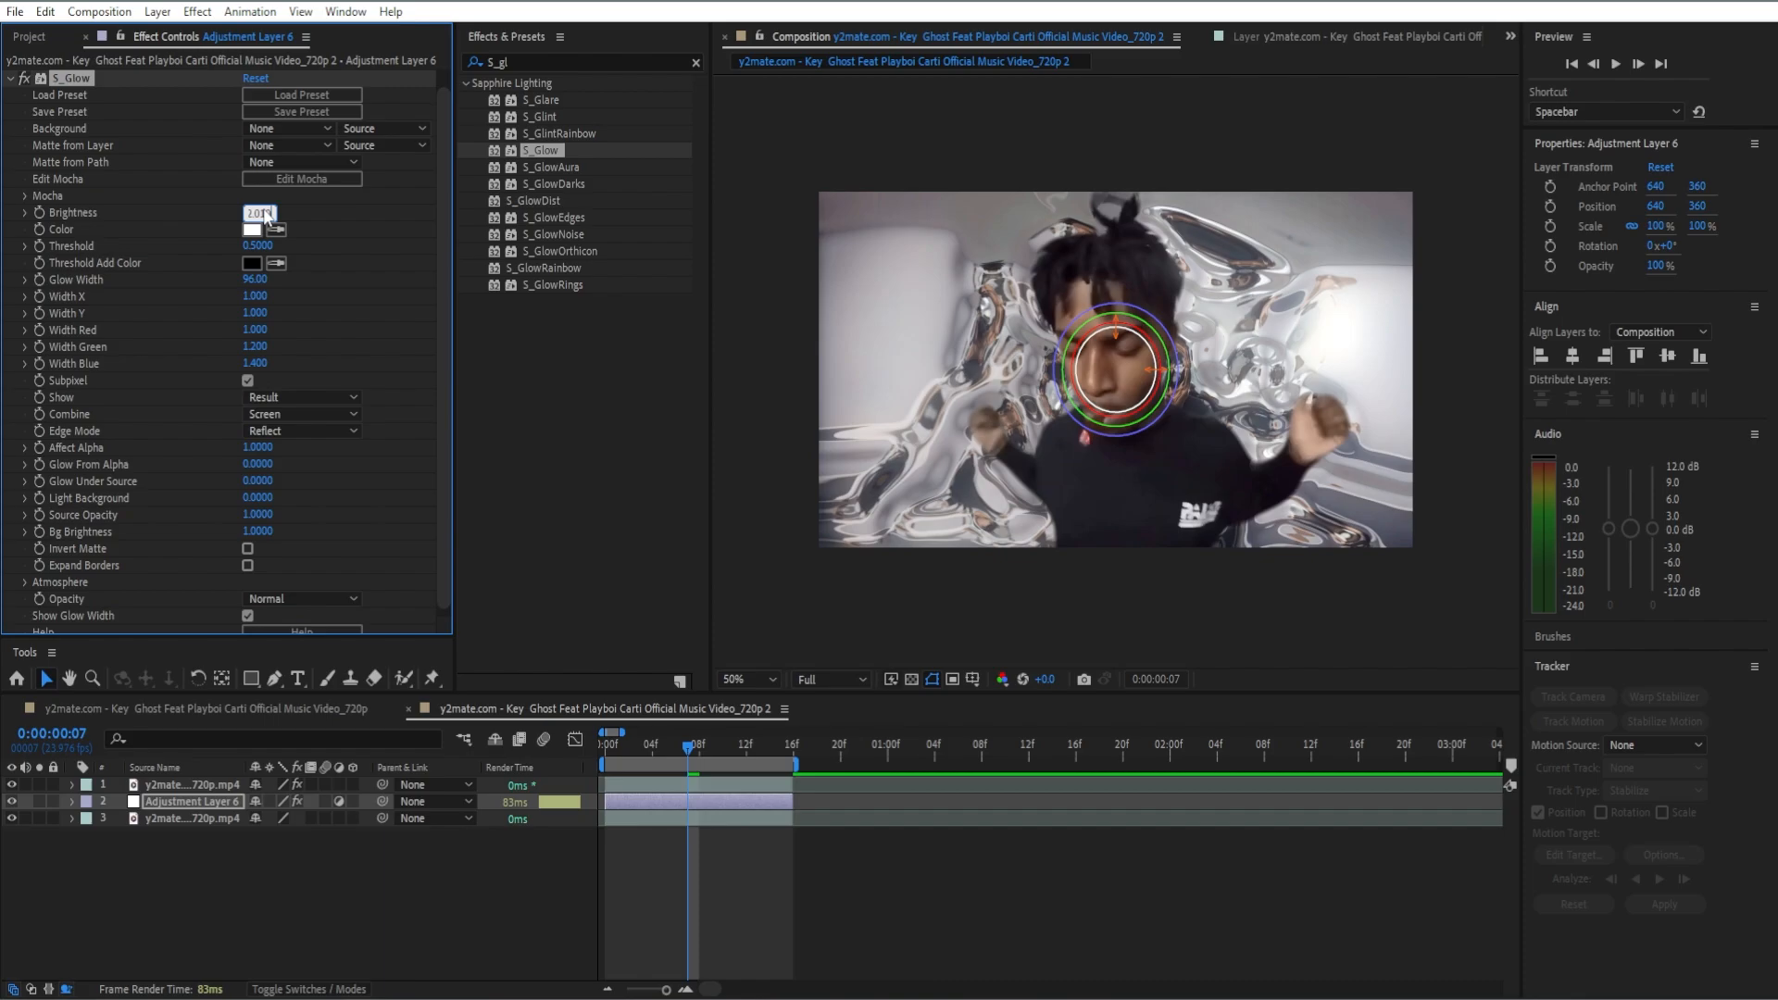
# Step: Duplicate the adjustment layer and move the copy above all other layers
pyautogui.click(667, 802)
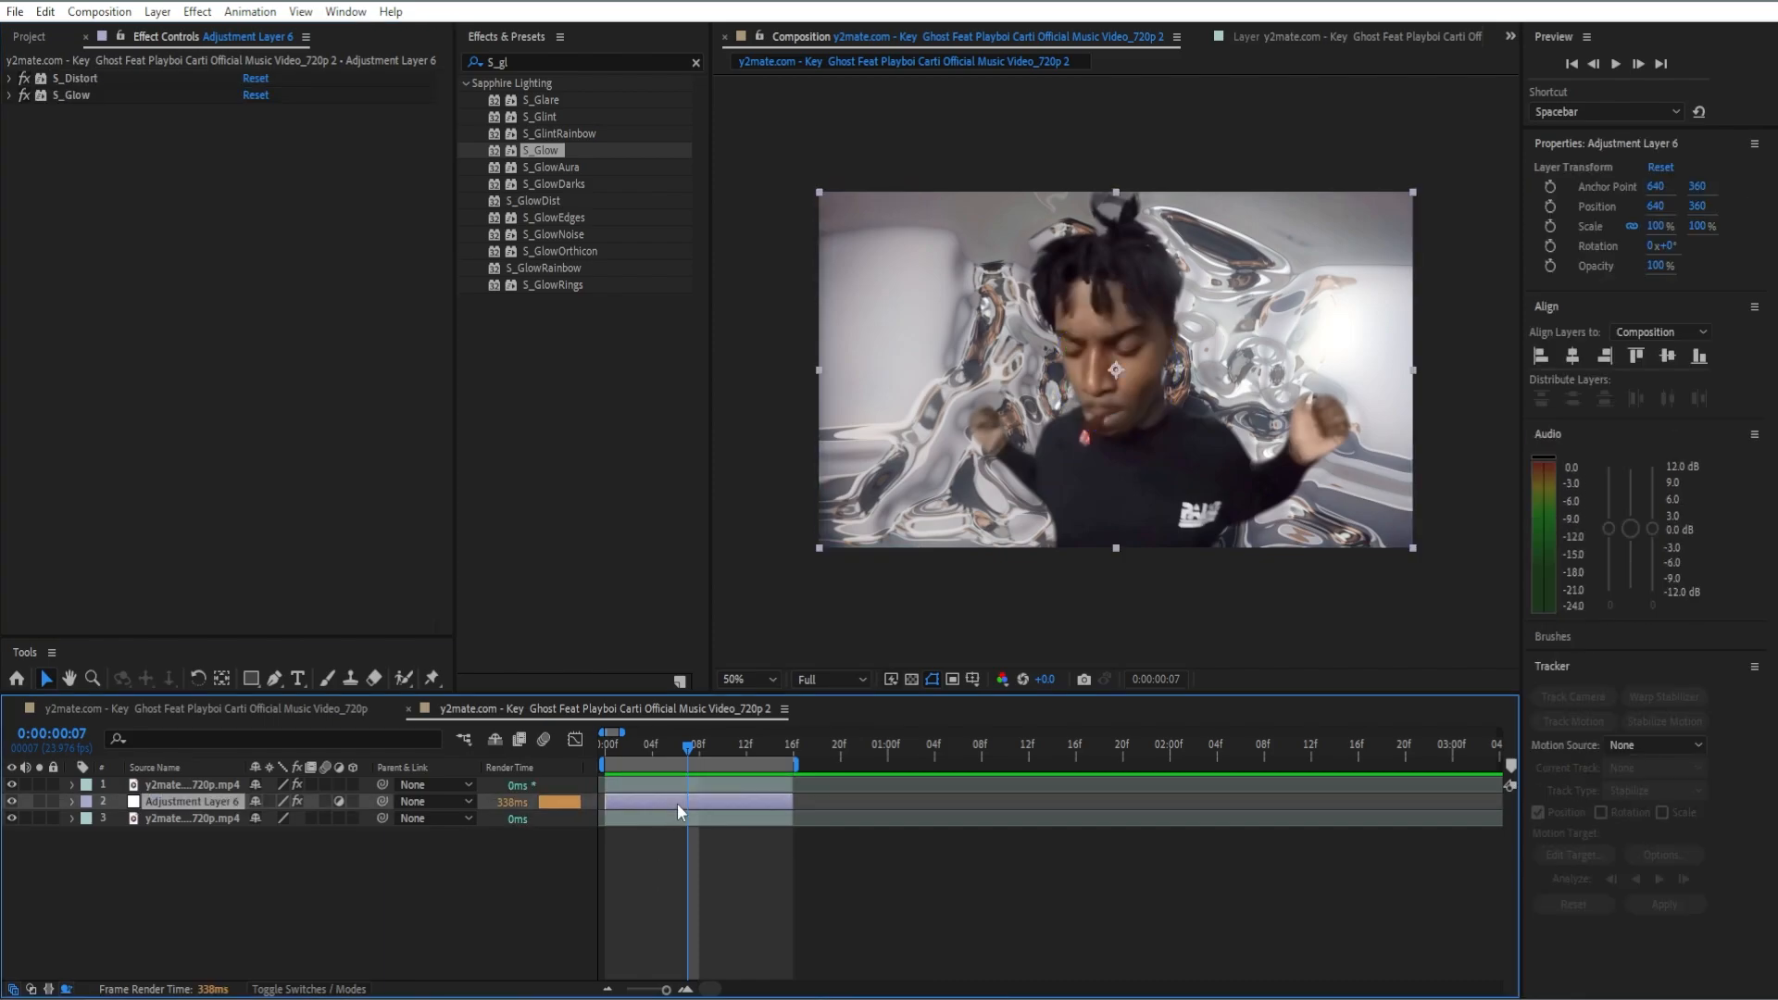
pyautogui.hotkey('ctrl', 'd')
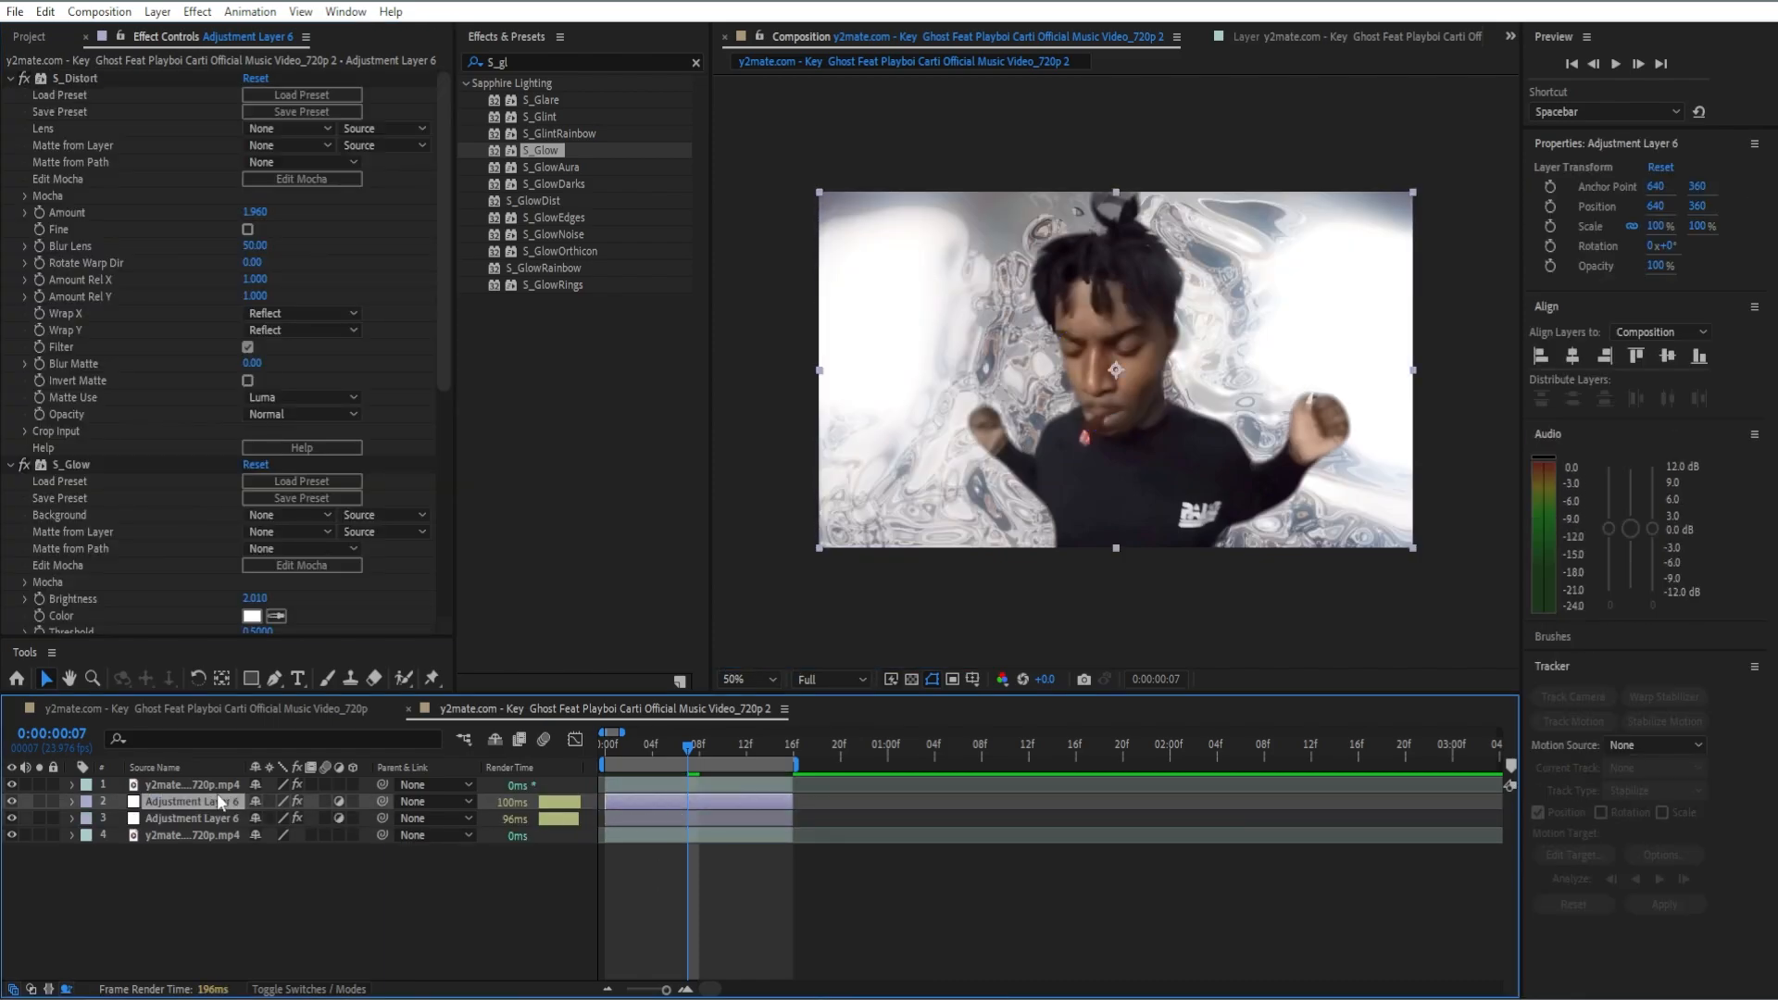
pyautogui.moveTo(213, 803); pyautogui.dragTo(374, 752)
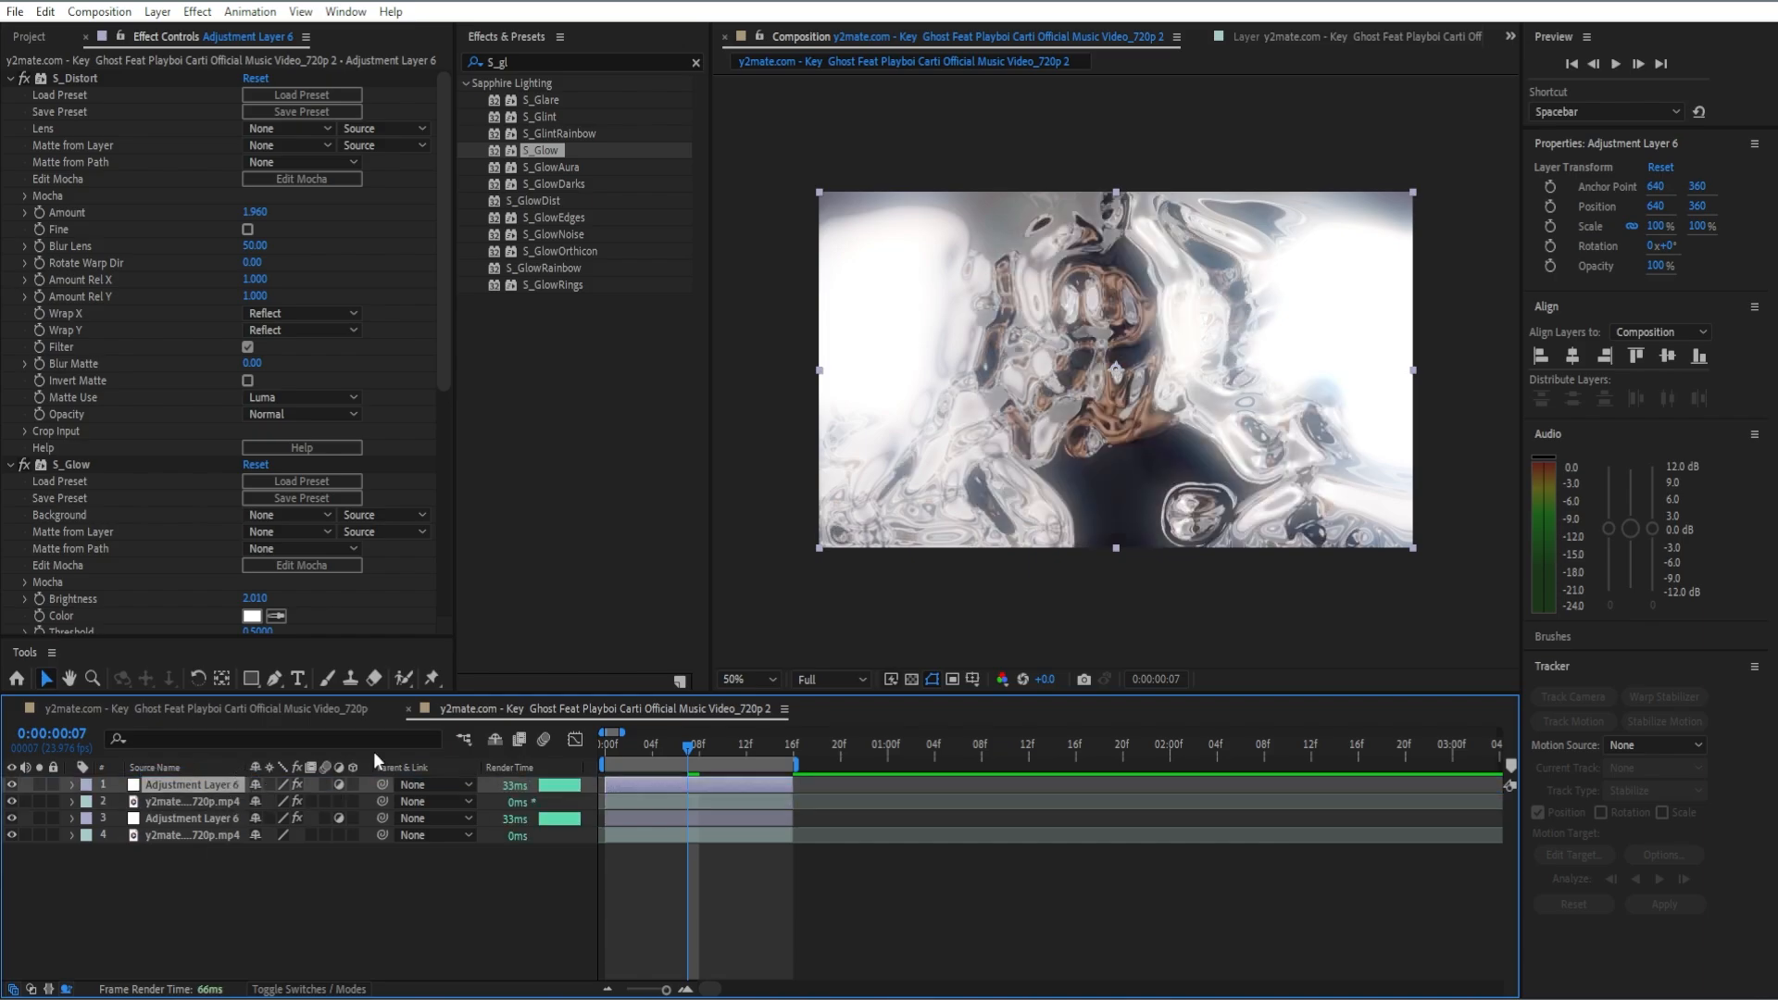
# Step: Remove the S_Distort and S_Glow effects from the topmost adjustment layer
pyautogui.click(101, 81)
pyautogui.press('Delete')
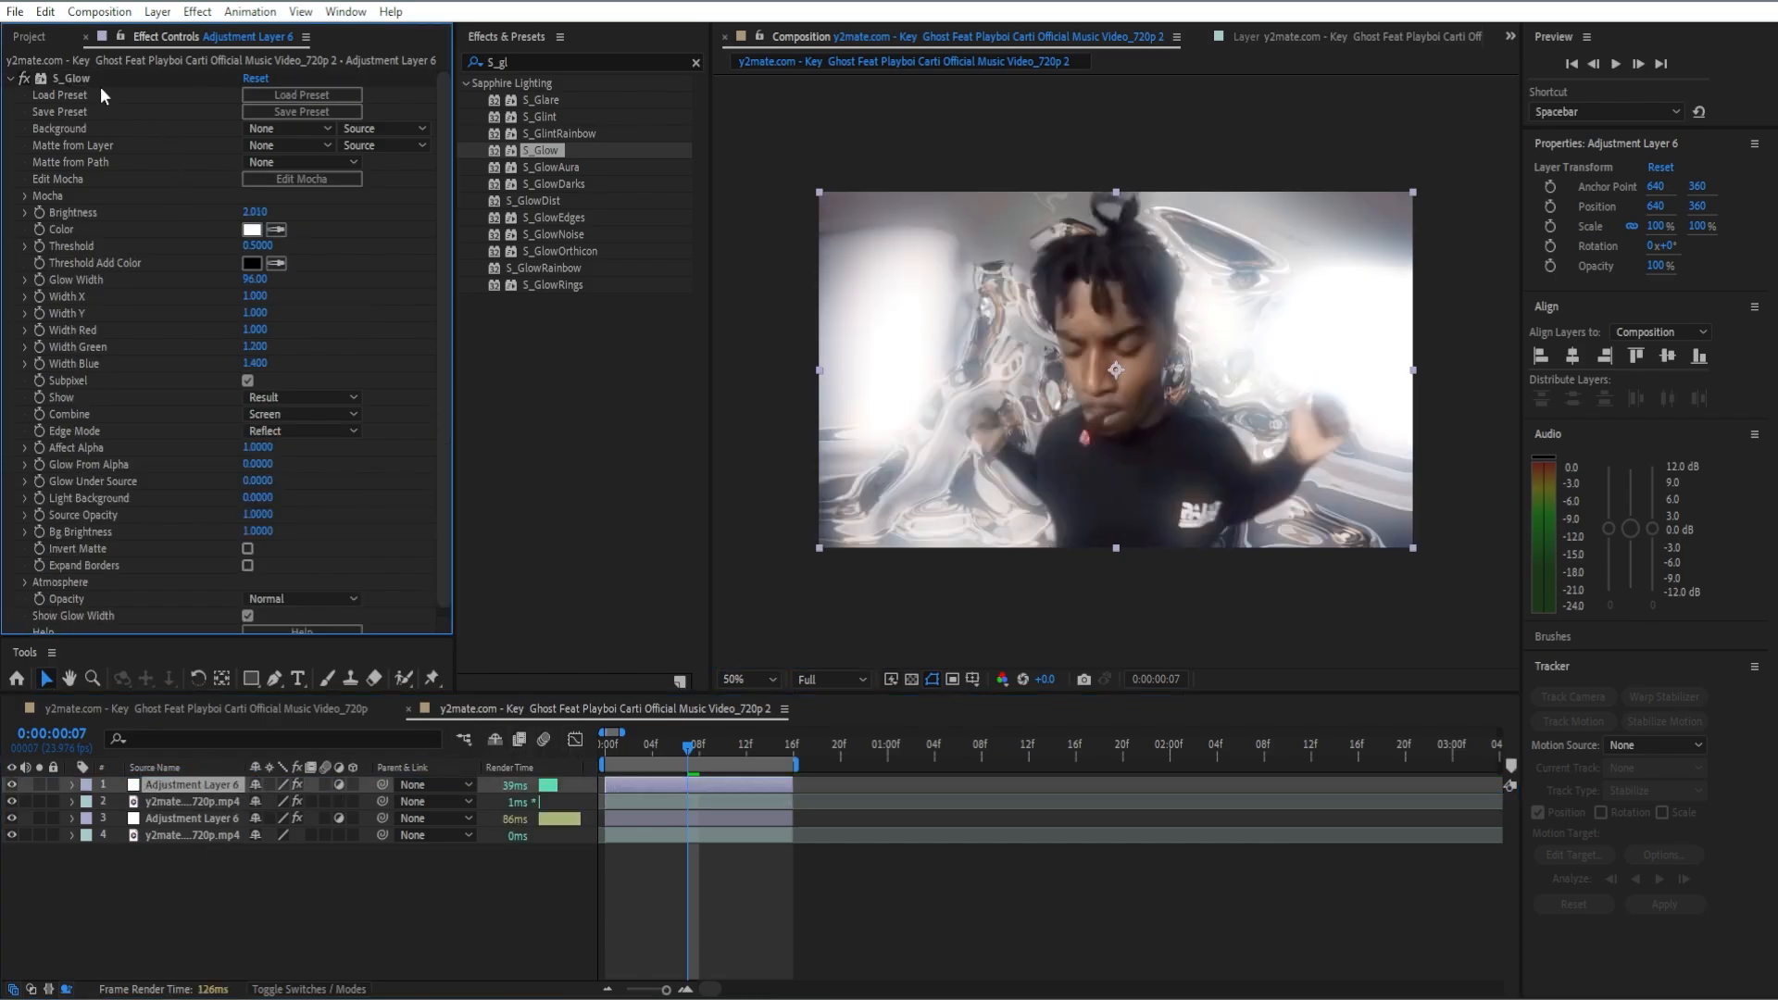
pyautogui.click(89, 79)
pyautogui.press('Delete')
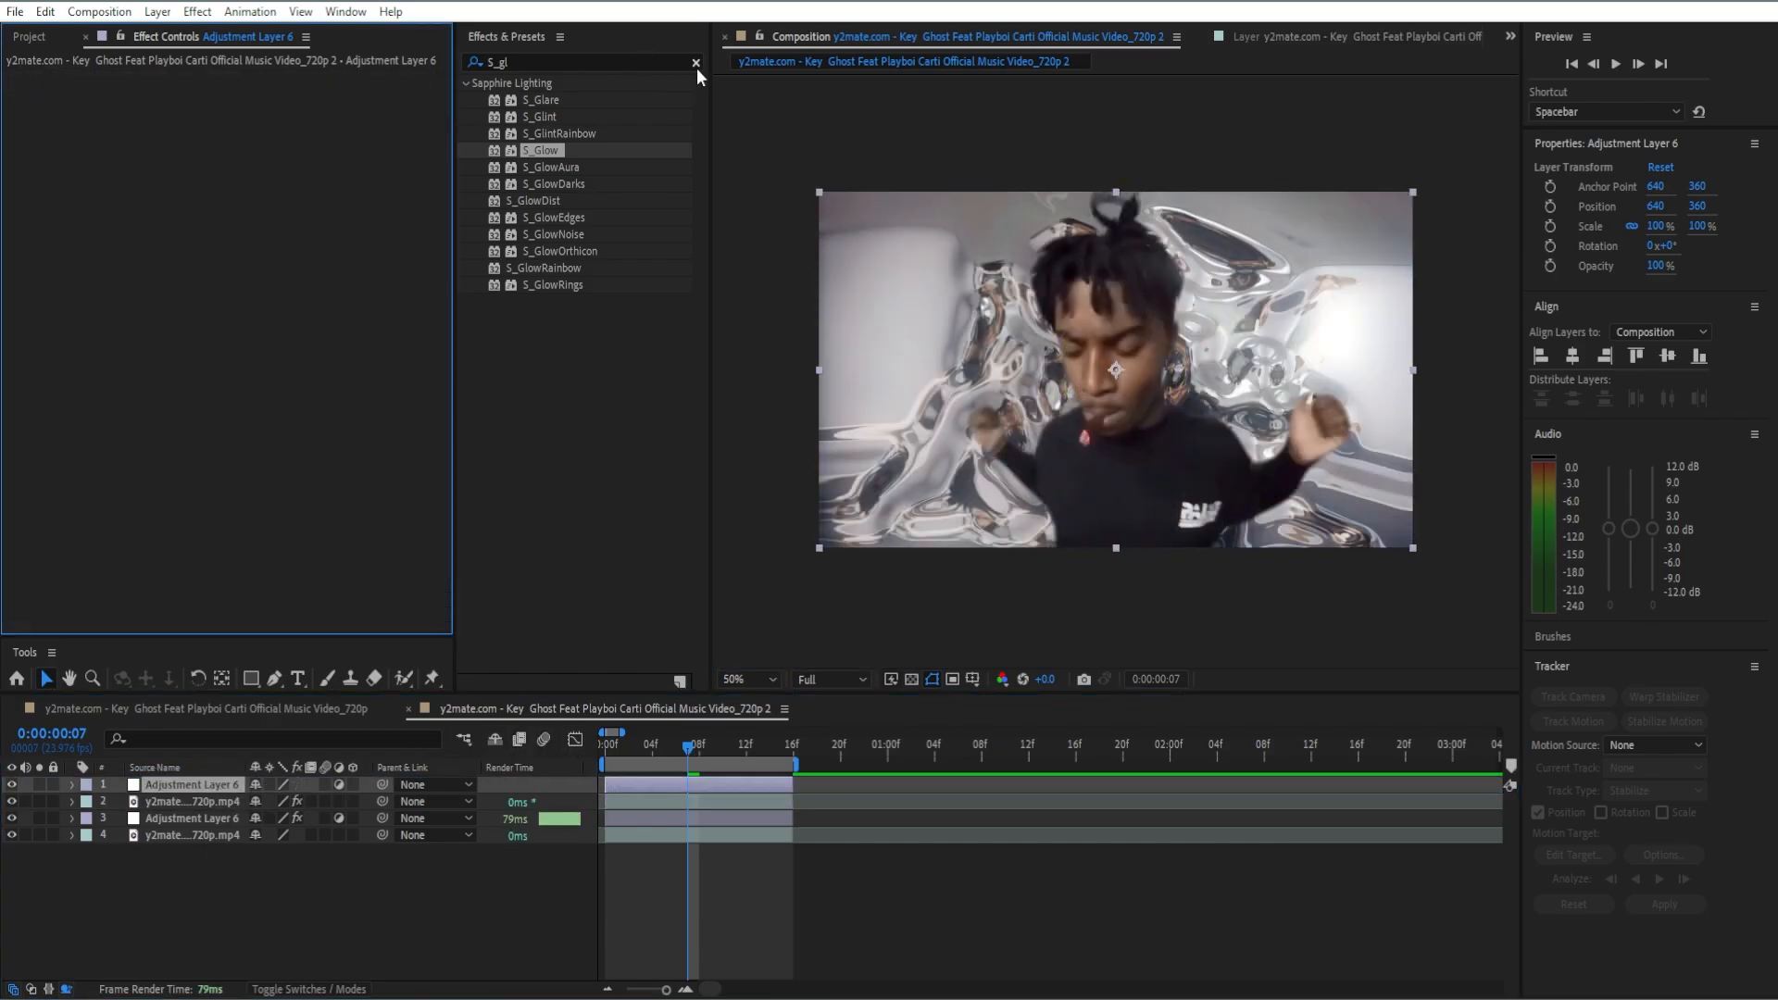
# Step: Find the Sapphire S_Shake effect and apply it to the topmost adjustment layer
pyautogui.click(696, 63)
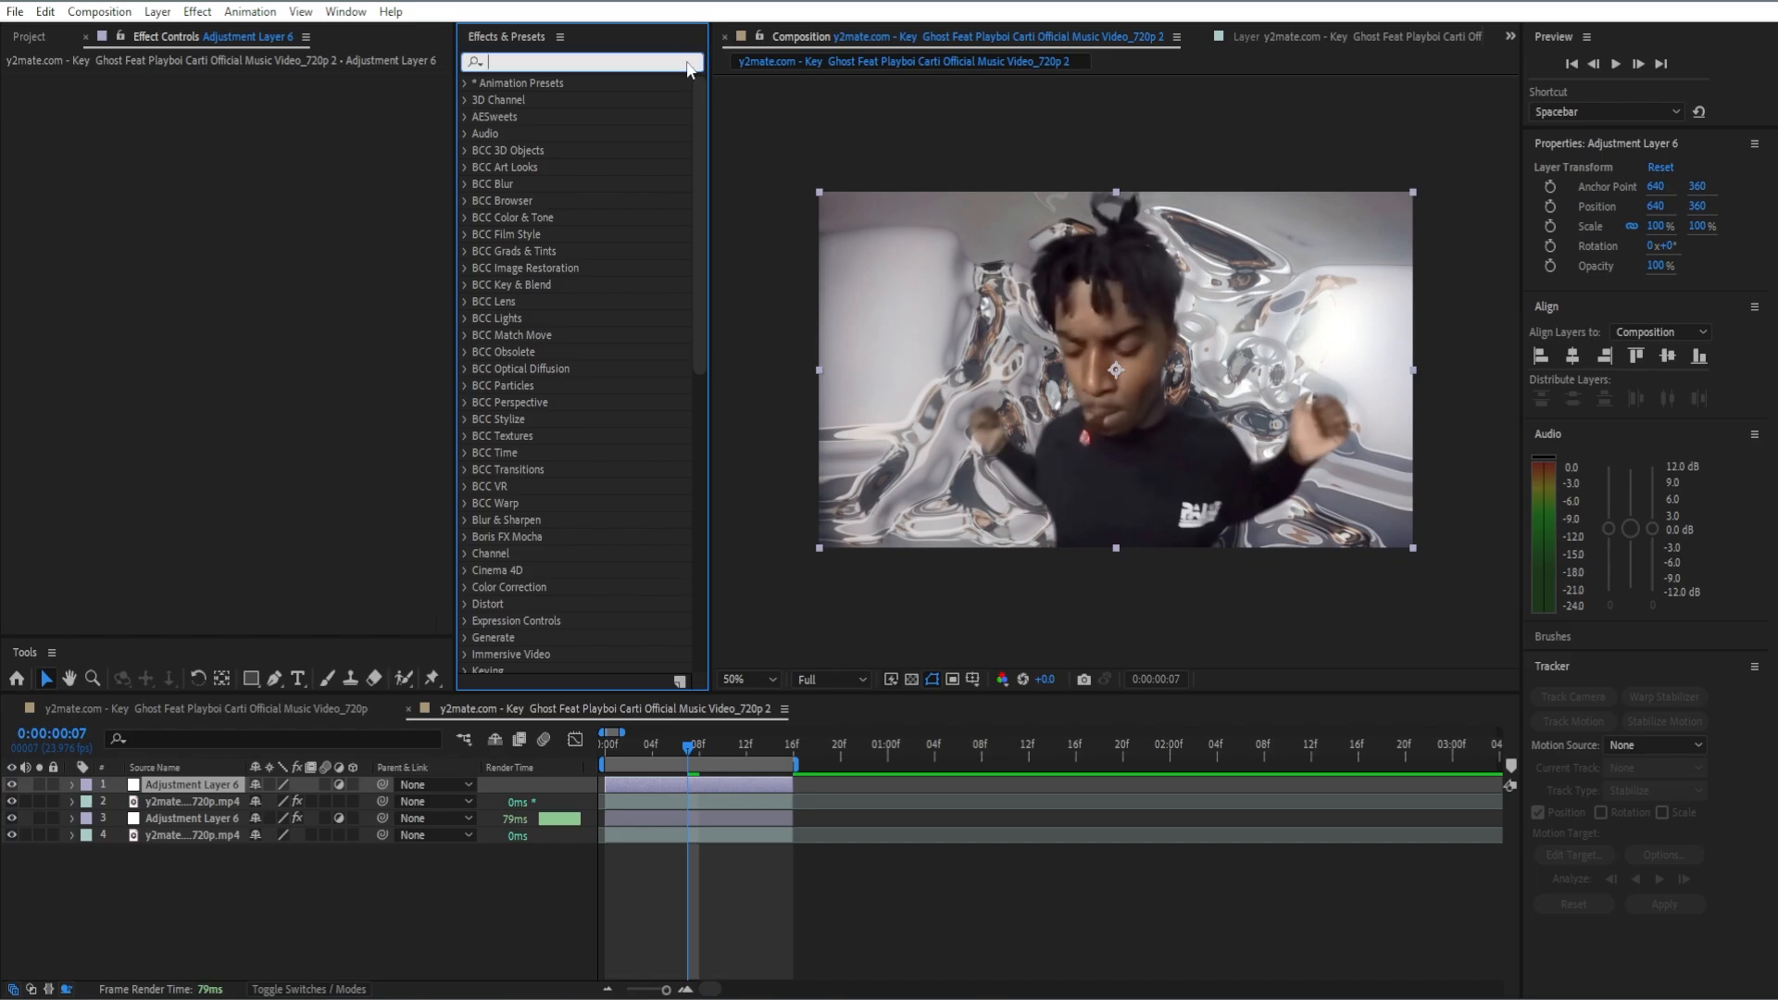
pyautogui.write('S_shake')
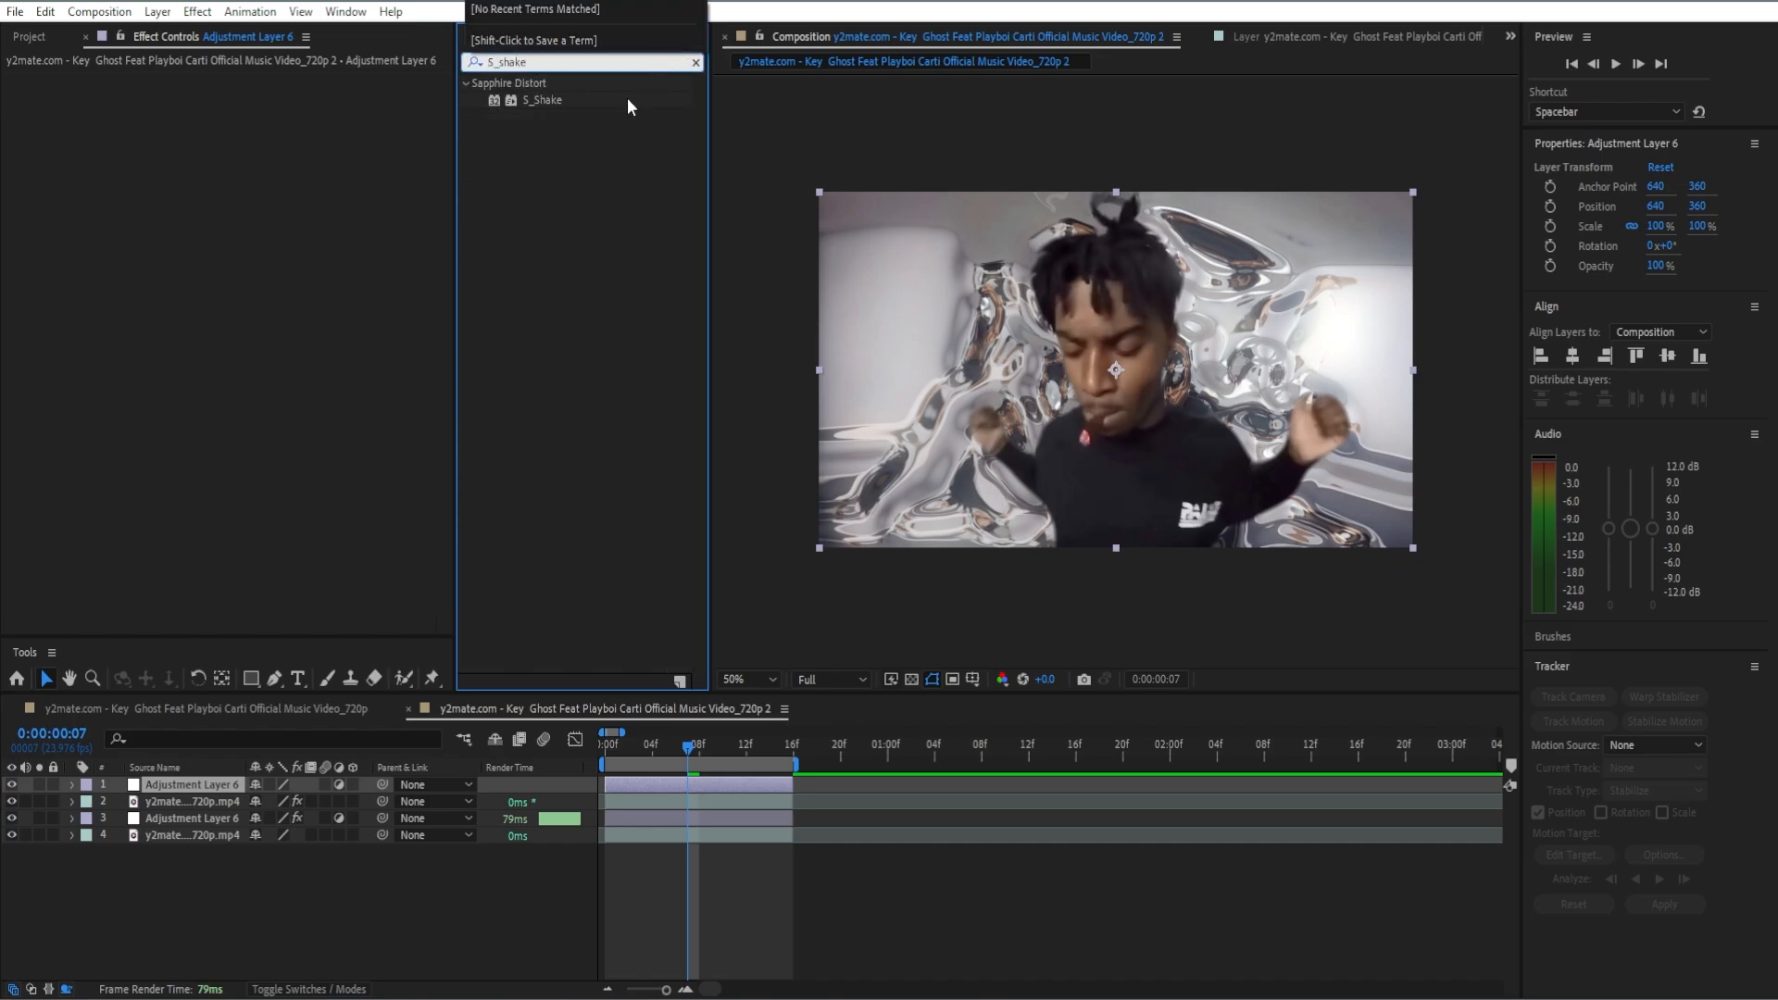
pyautogui.doubleClick(627, 106)
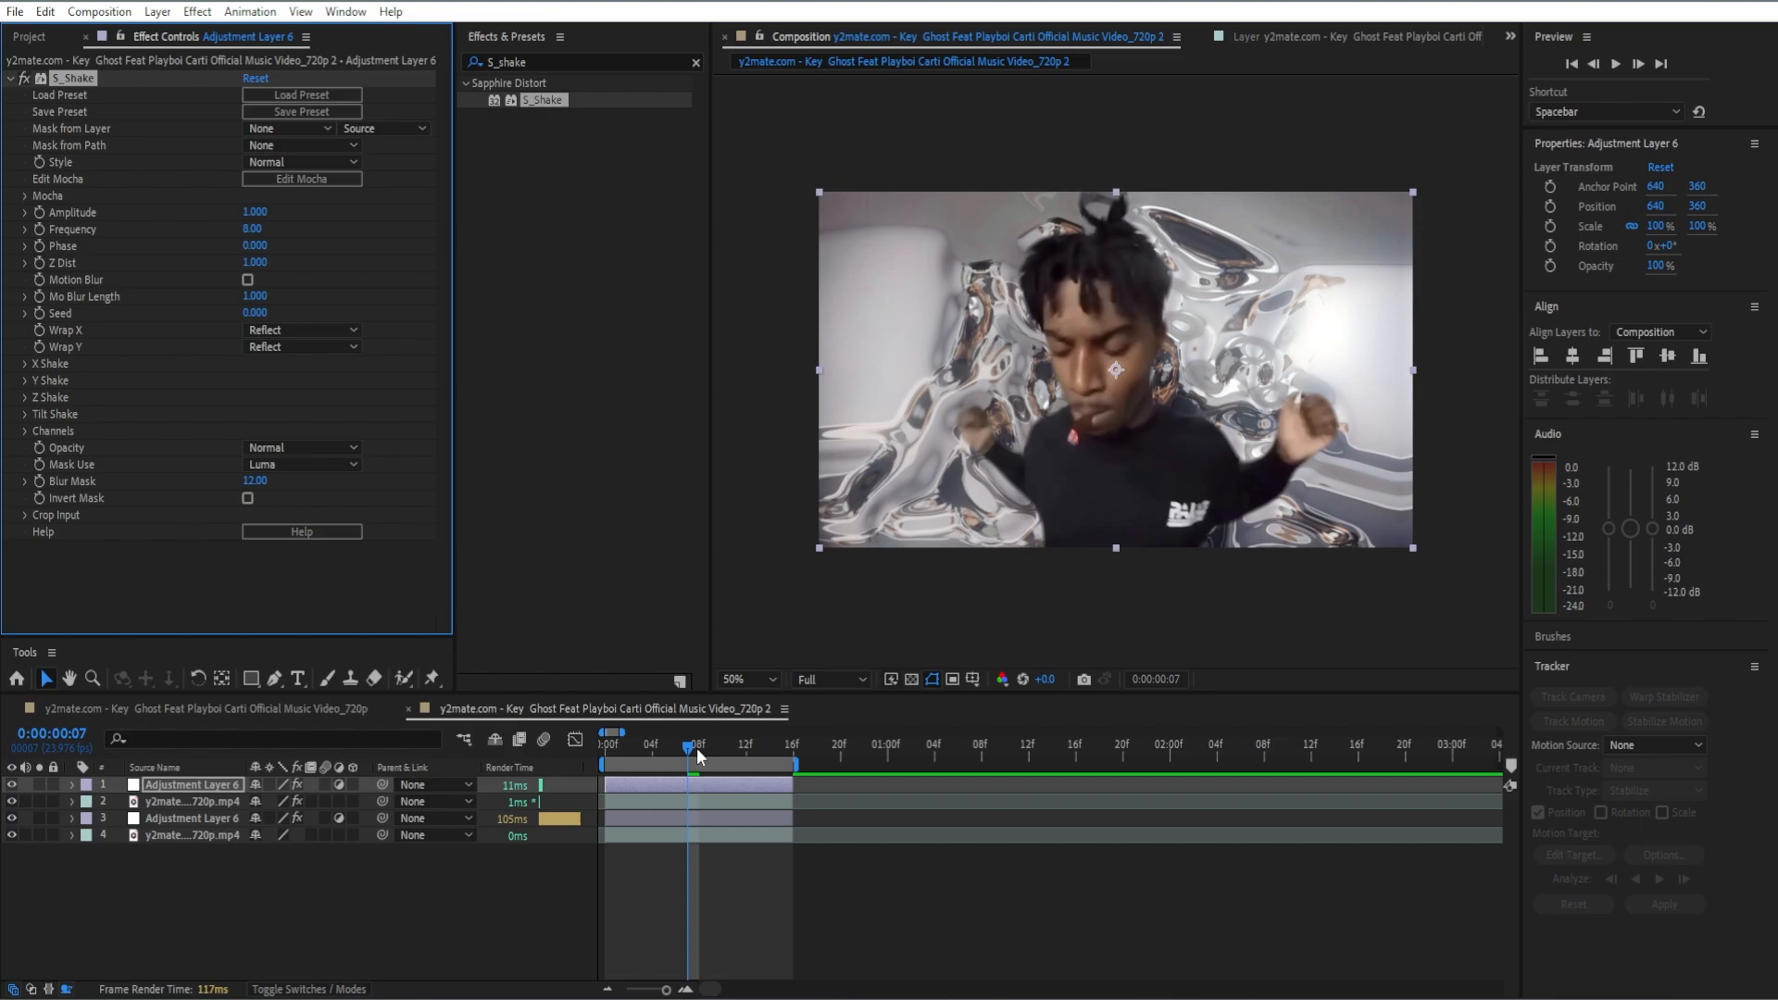
# Step: Set S_Shake's Amplitude to 3 at frame 0, keyframe it, and reveal the layer's keyframes
pyautogui.moveTo(696, 747); pyautogui.dragTo(614, 771)
pyautogui.click(256, 213)
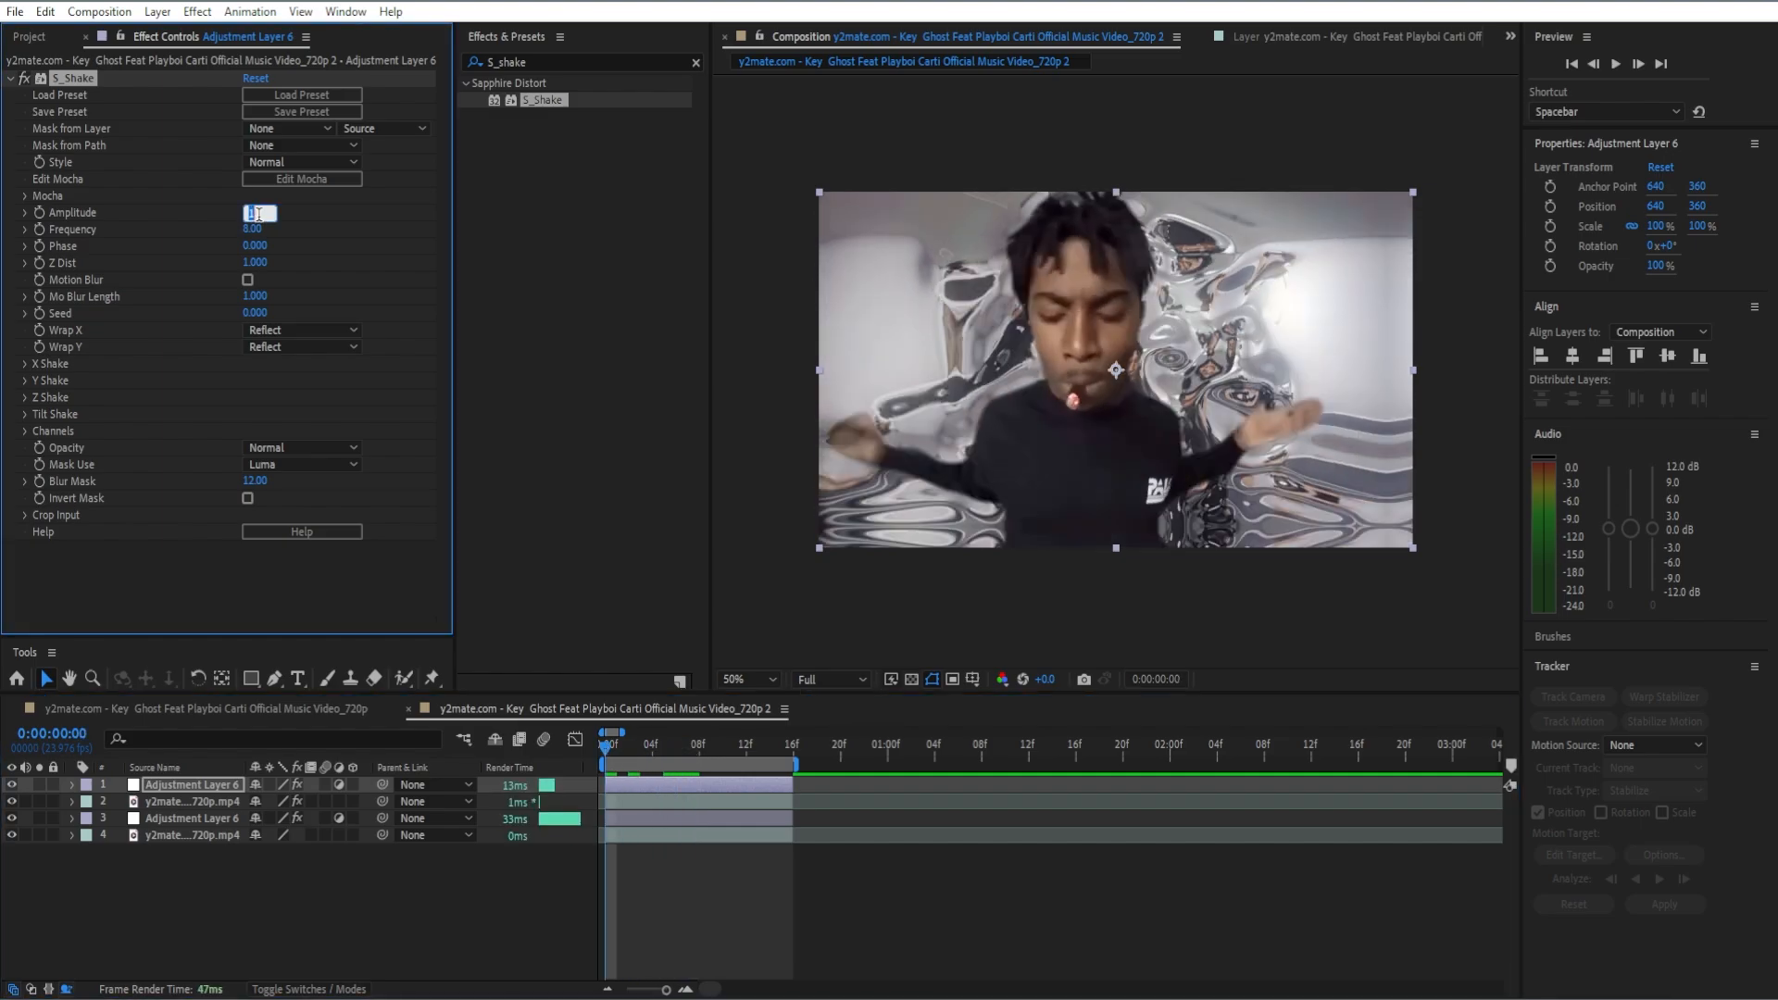
pyautogui.write('3')
pyautogui.press('Return')
pyautogui.click(39, 212)
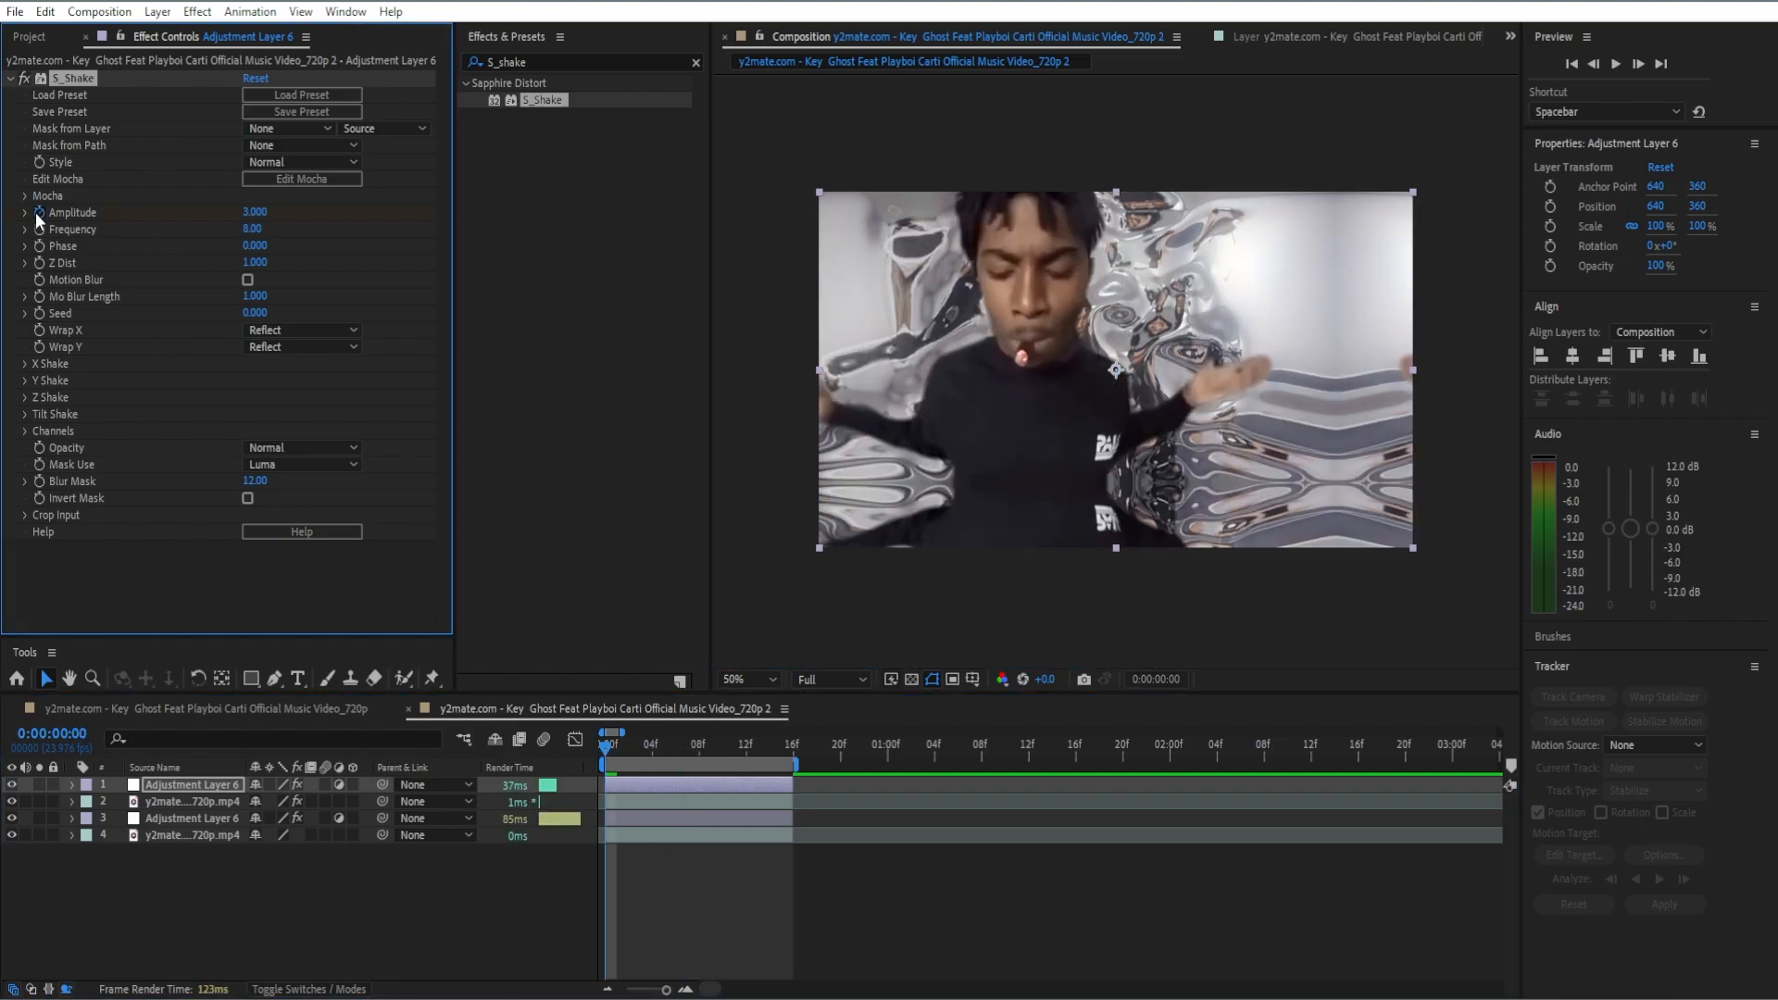
pyautogui.press('u')
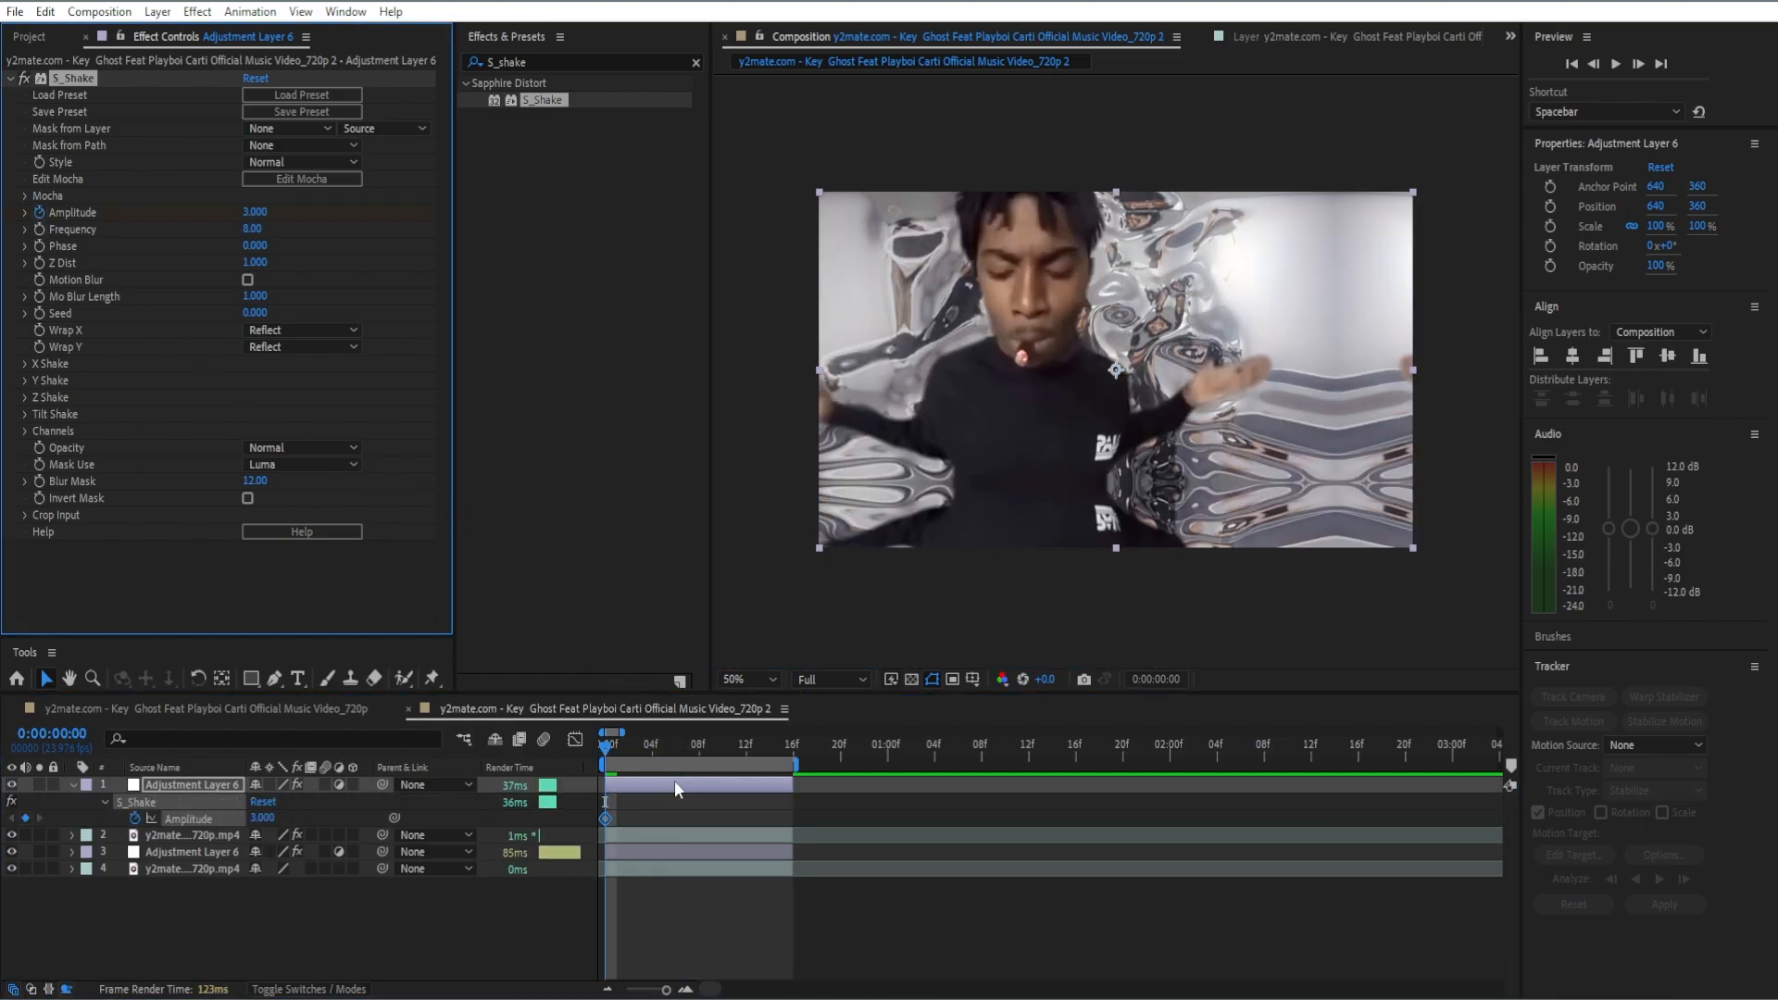
# Step: Add an Amplitude keyframe of 0 at frame 4 and apply Easy Ease to both Amplitude keyframes
pyautogui.click(608, 748)
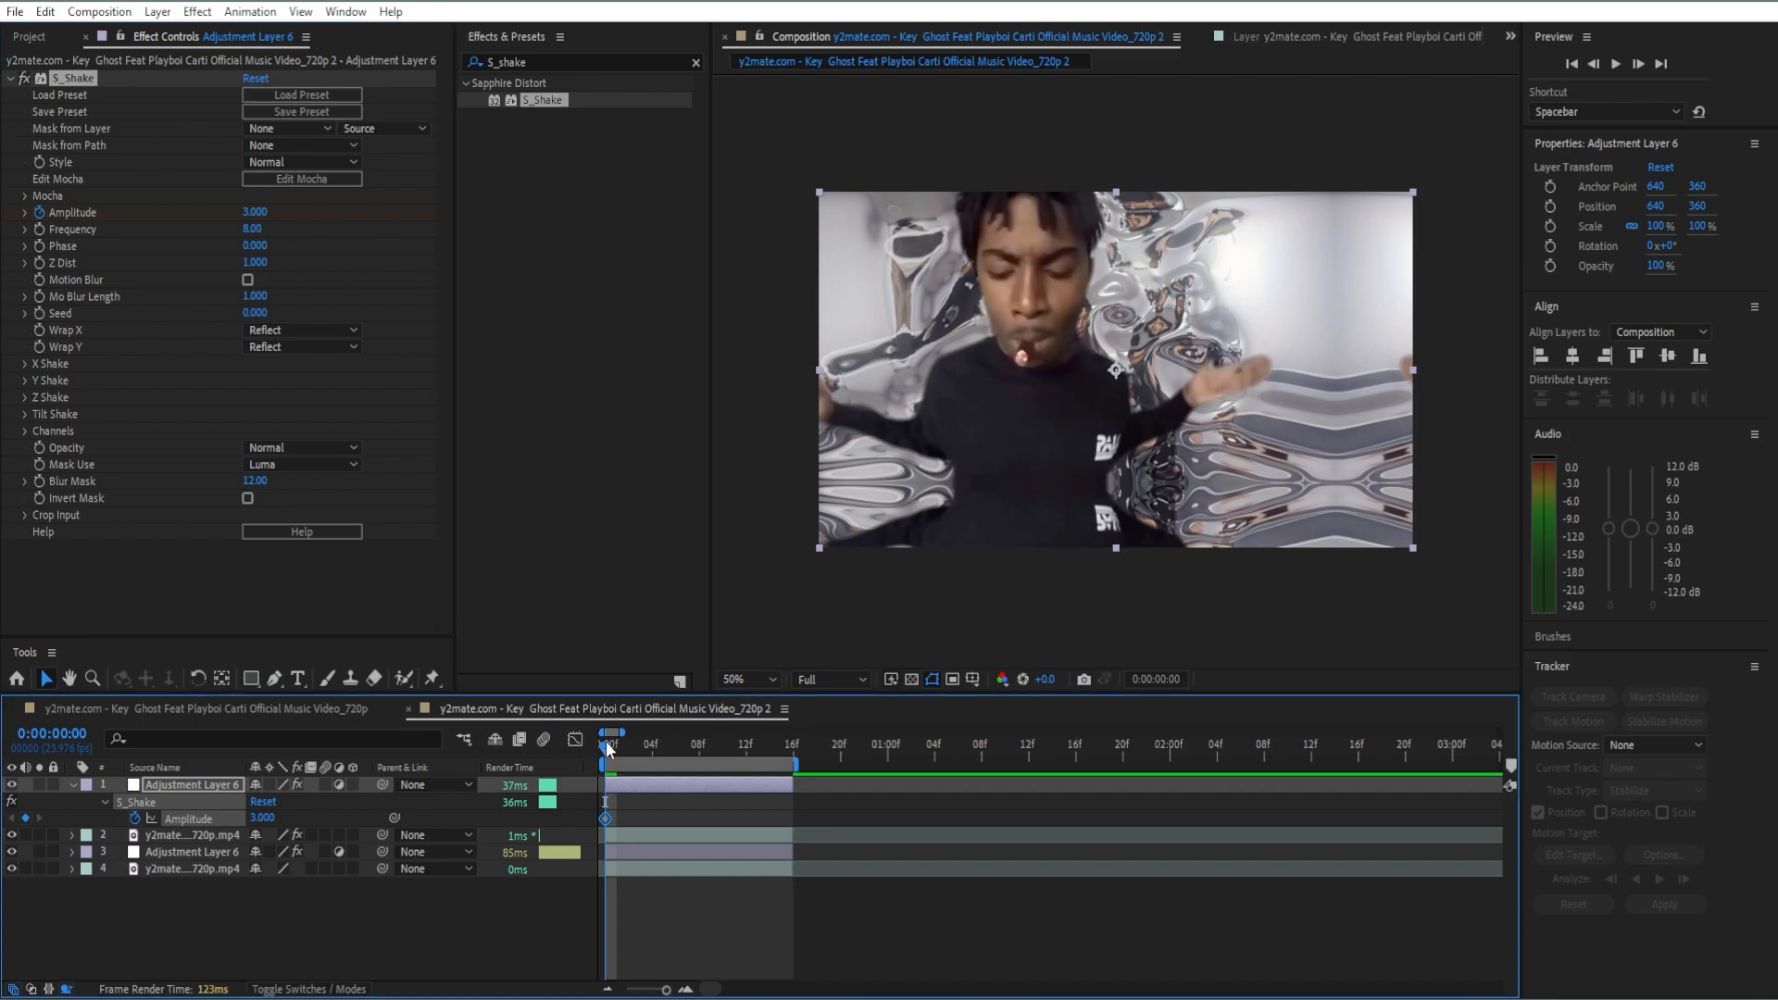
pyautogui.moveTo(607, 748); pyautogui.dragTo(653, 748)
pyautogui.click(256, 212)
pyautogui.write('0')
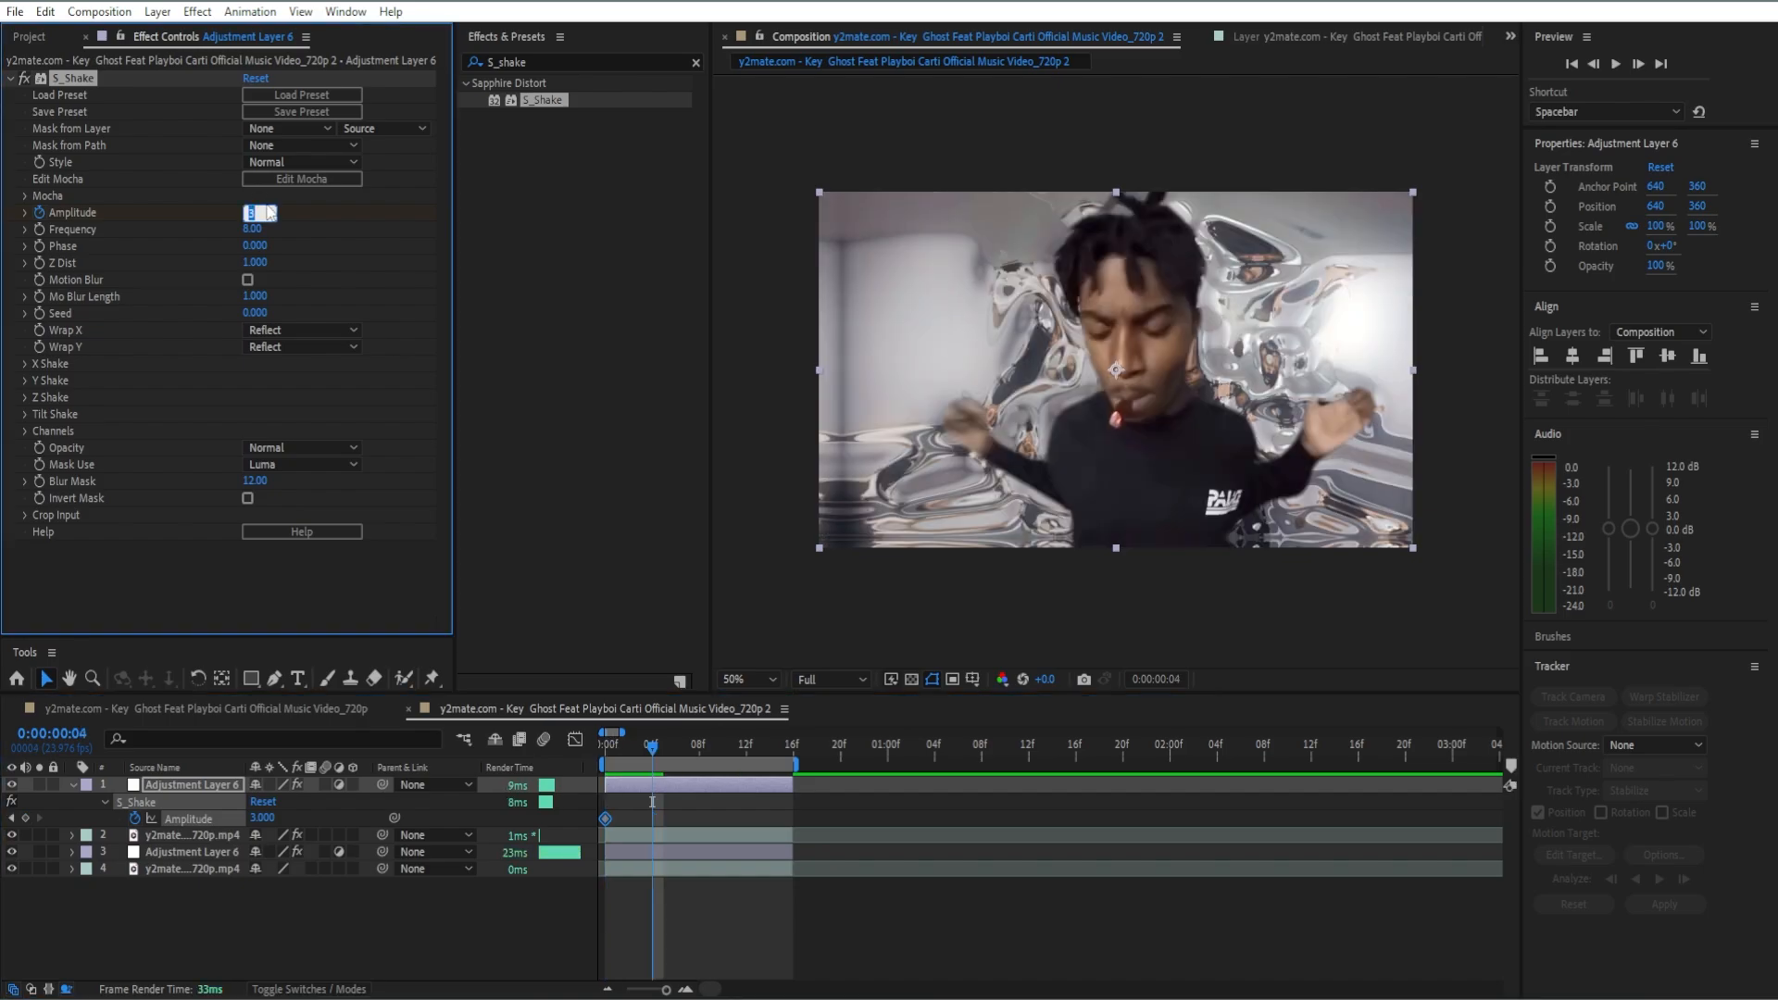
pyautogui.moveTo(672, 808); pyautogui.dragTo(602, 822)
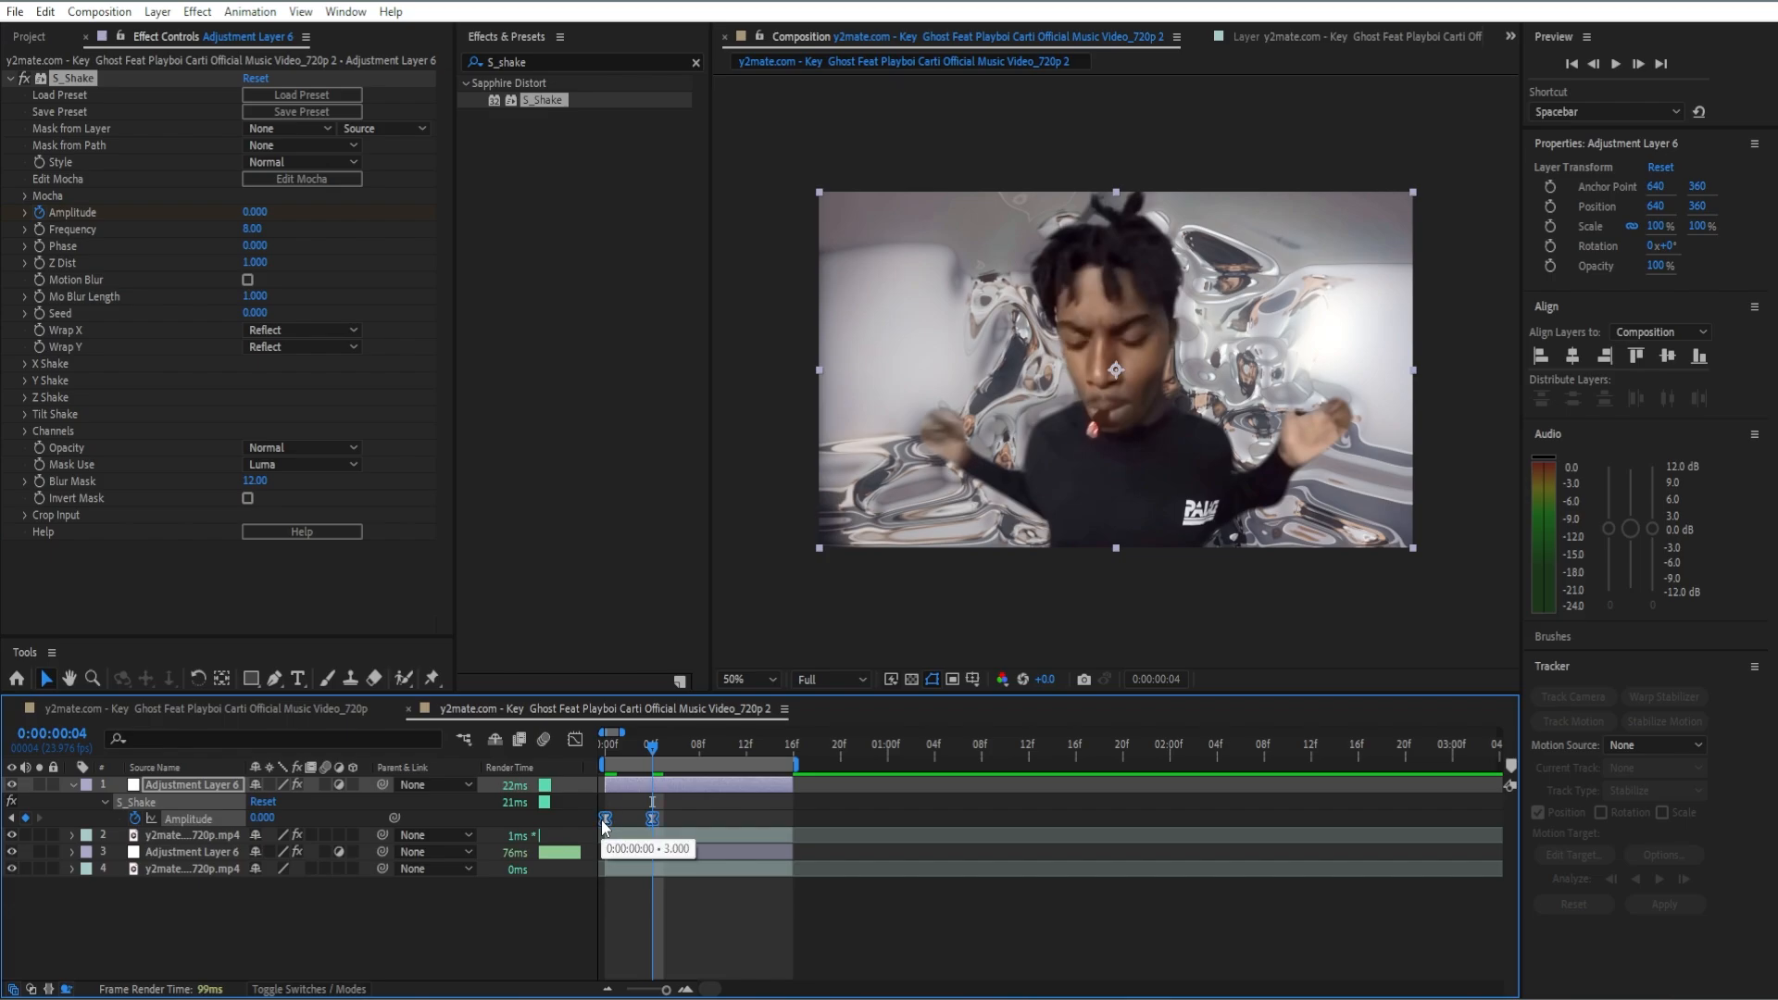
# Step: Enable Motion Blur in S_Shake and keyframe Y Rand Amp at 225 on frame 0
pyautogui.click(248, 279)
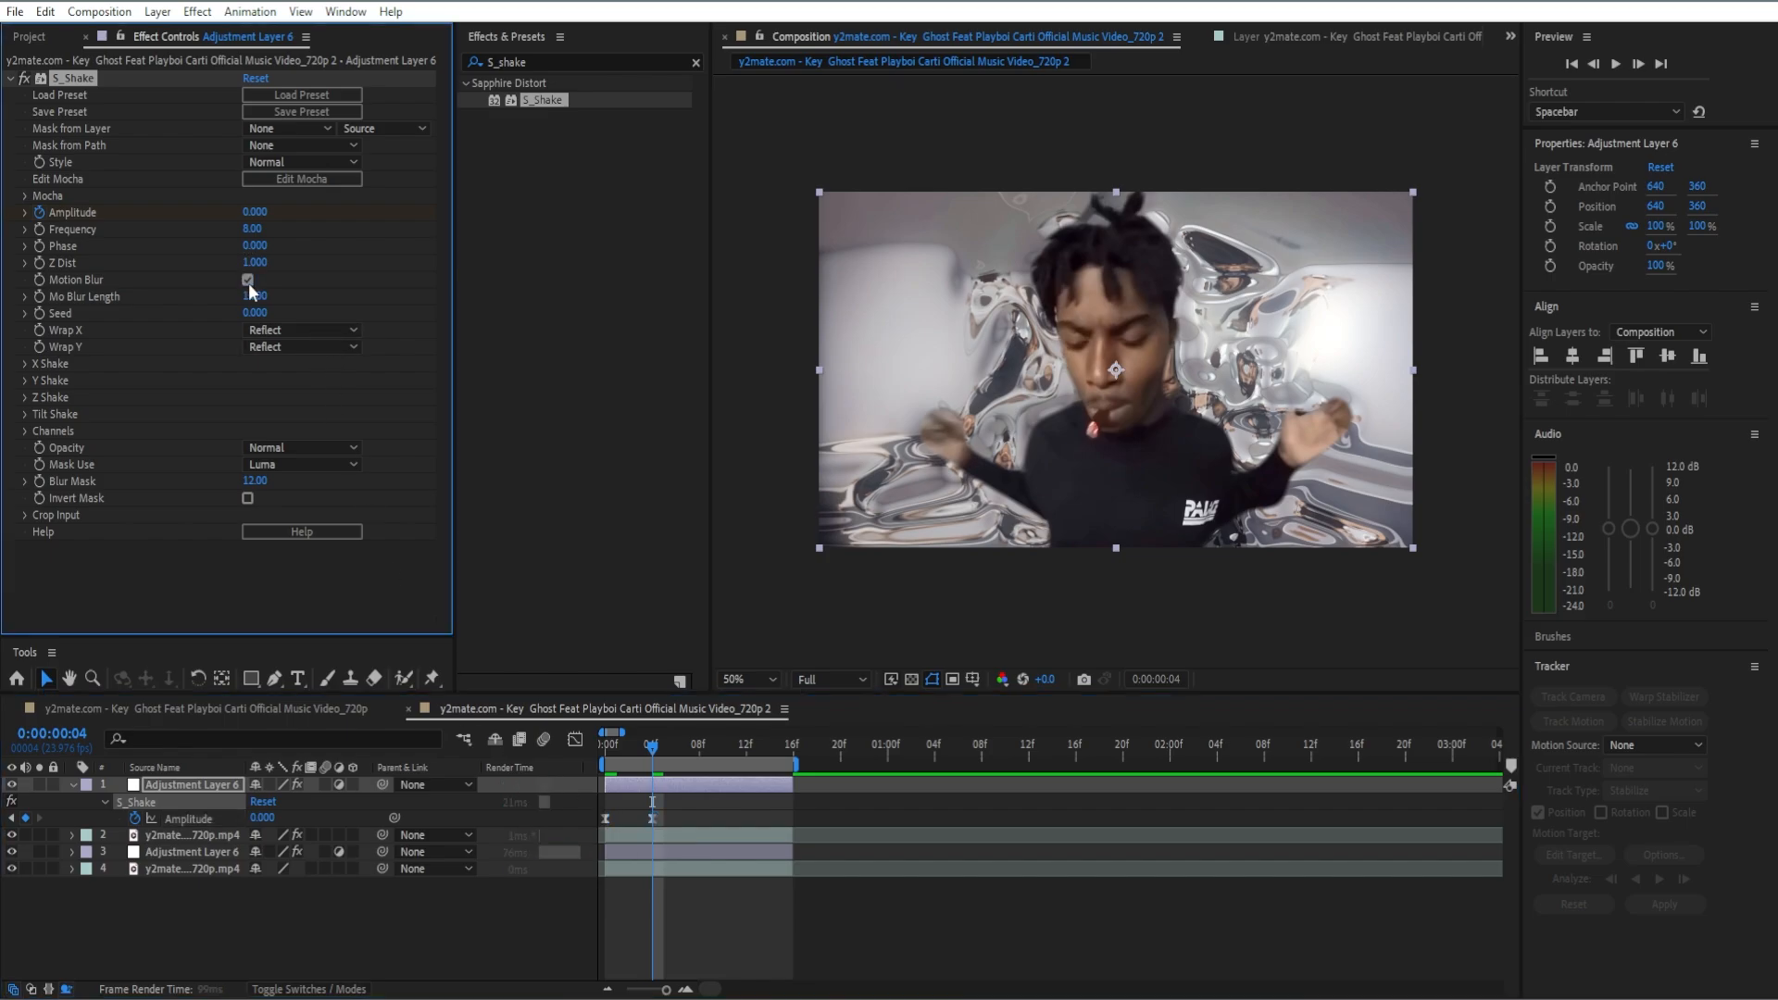
pyautogui.click(596, 761)
pyautogui.press('=')
pyautogui.press('=')
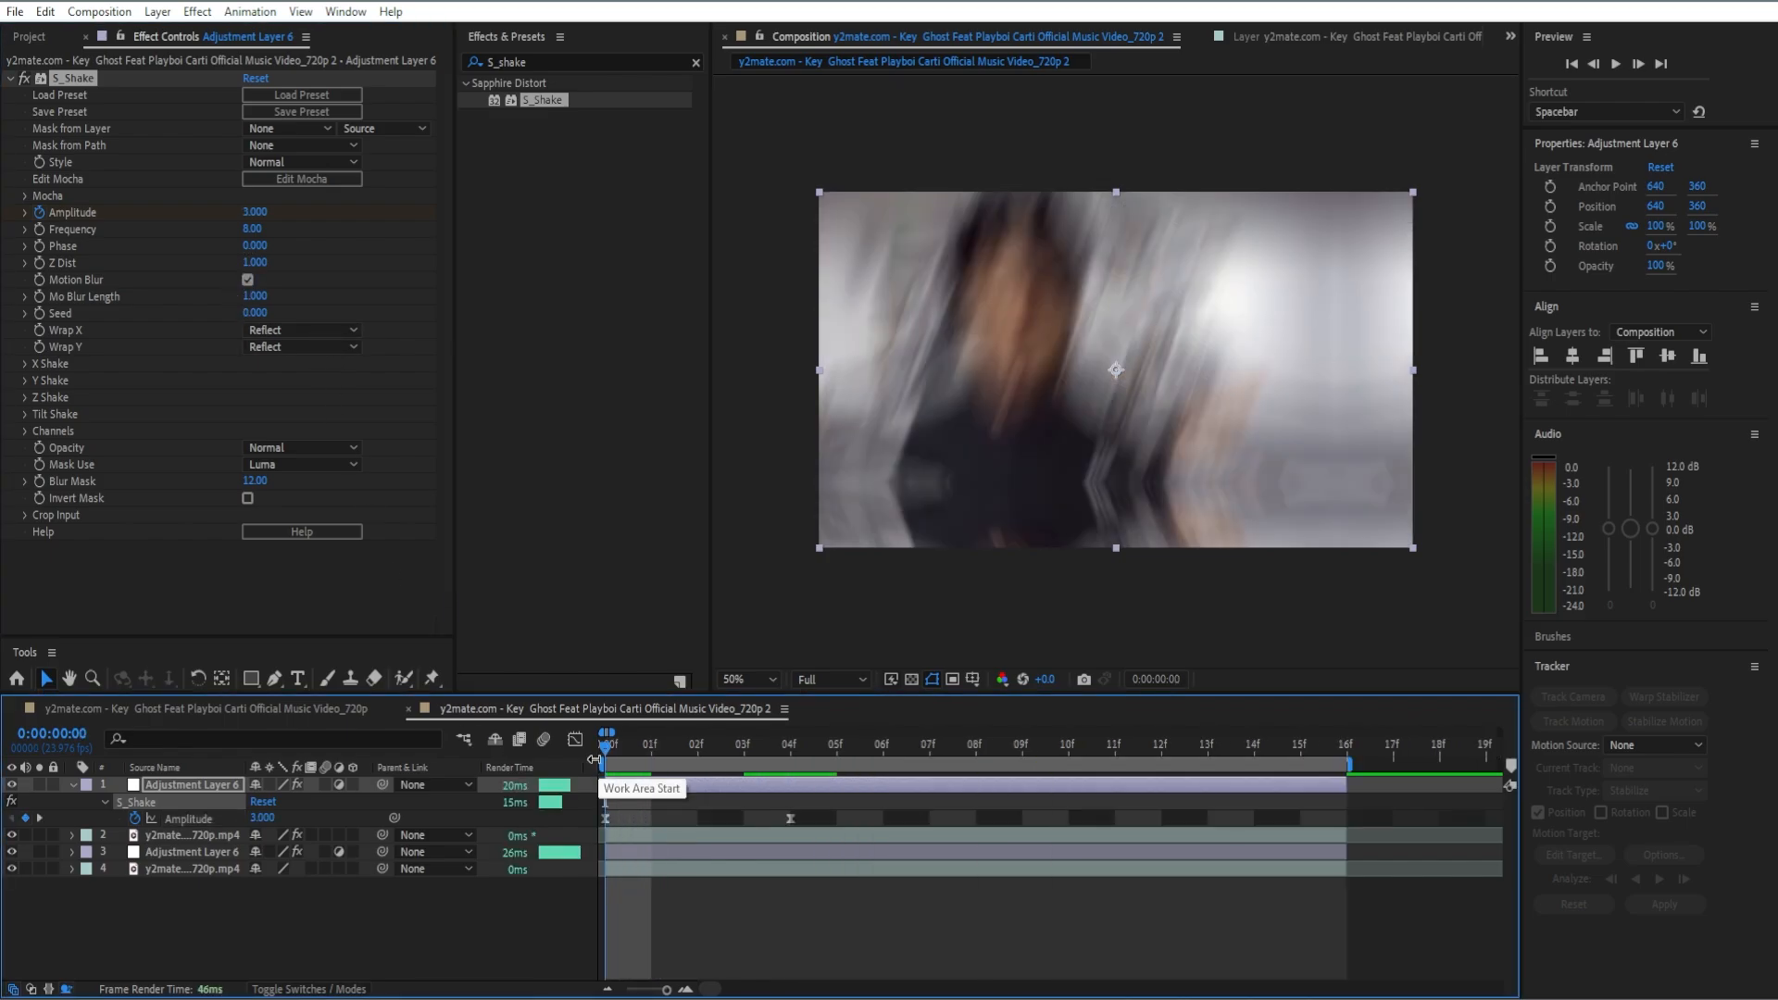
pyautogui.click(25, 379)
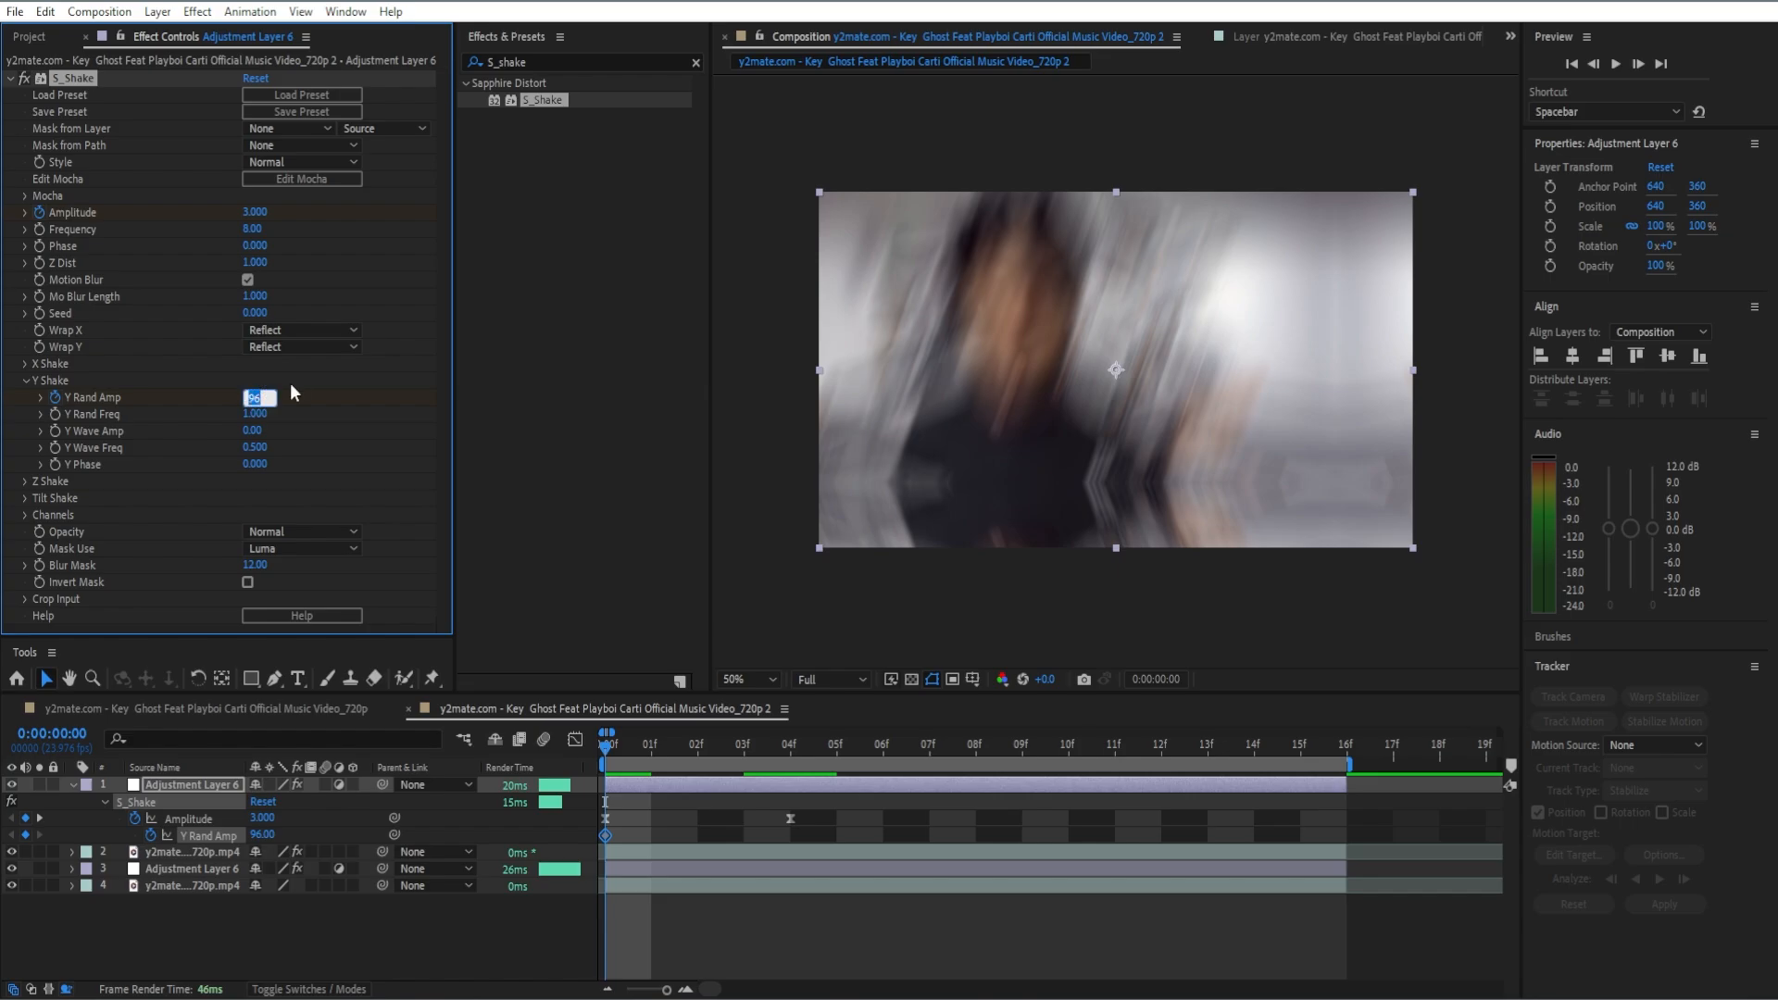
pyautogui.write('225')
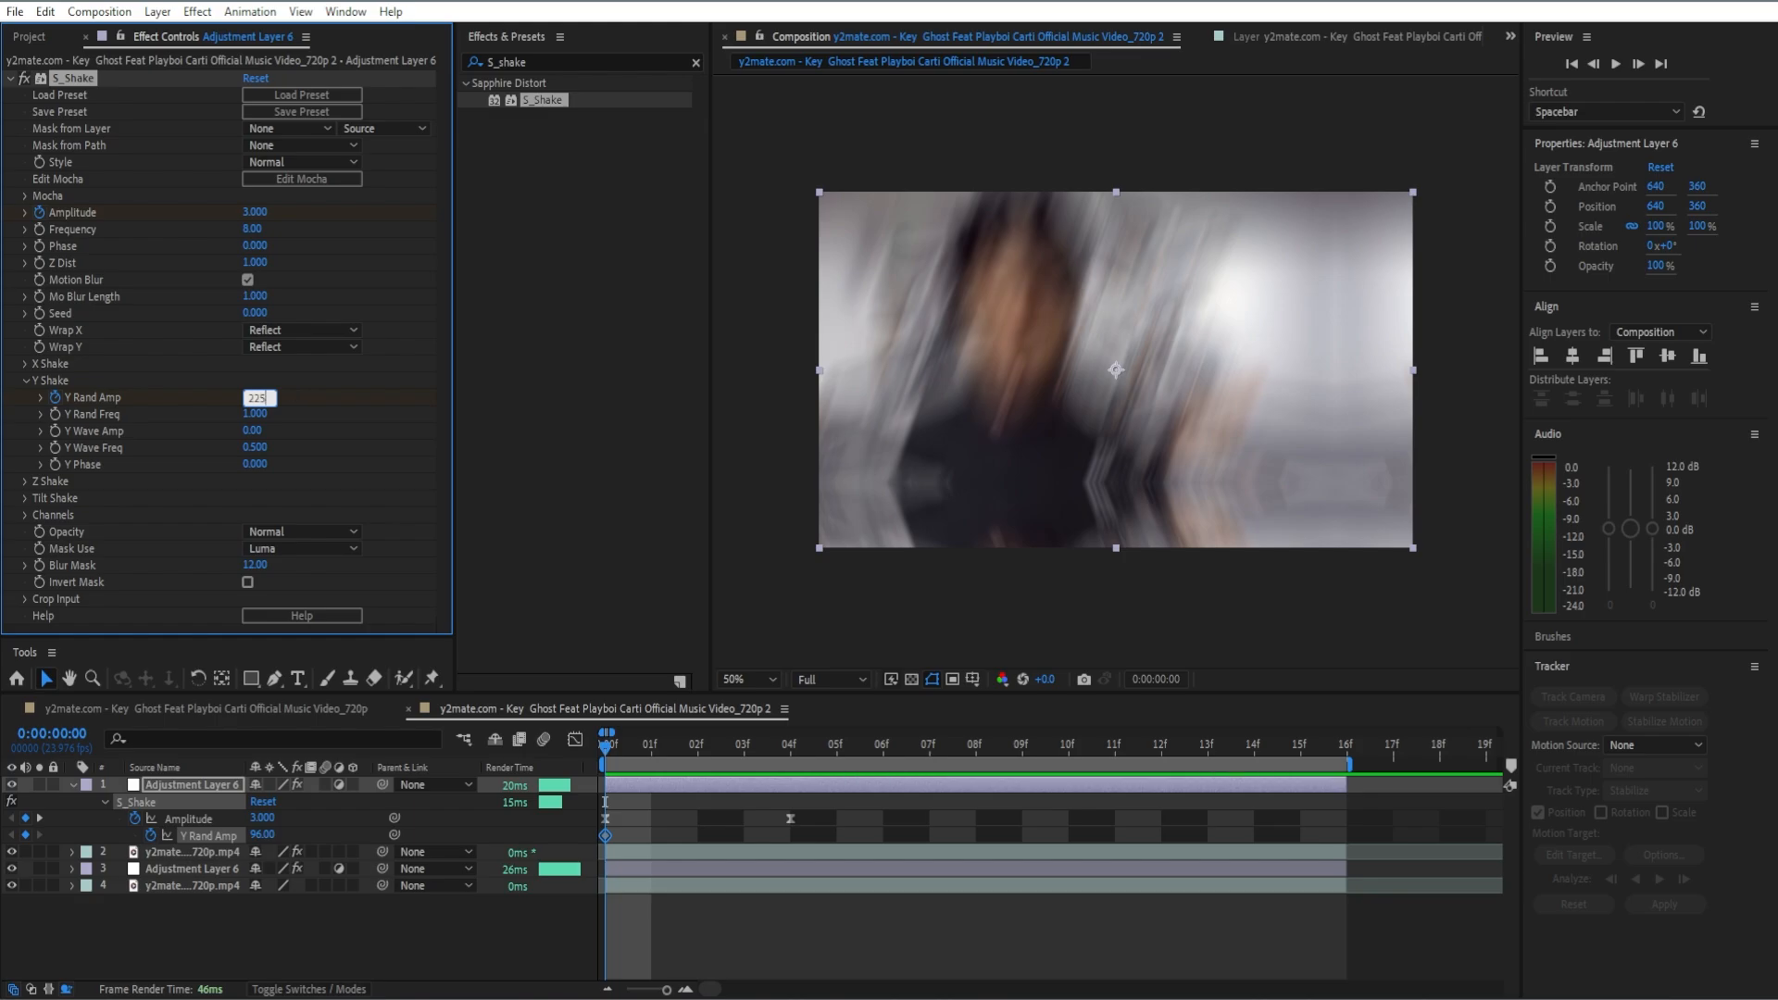
pyautogui.press('Return')
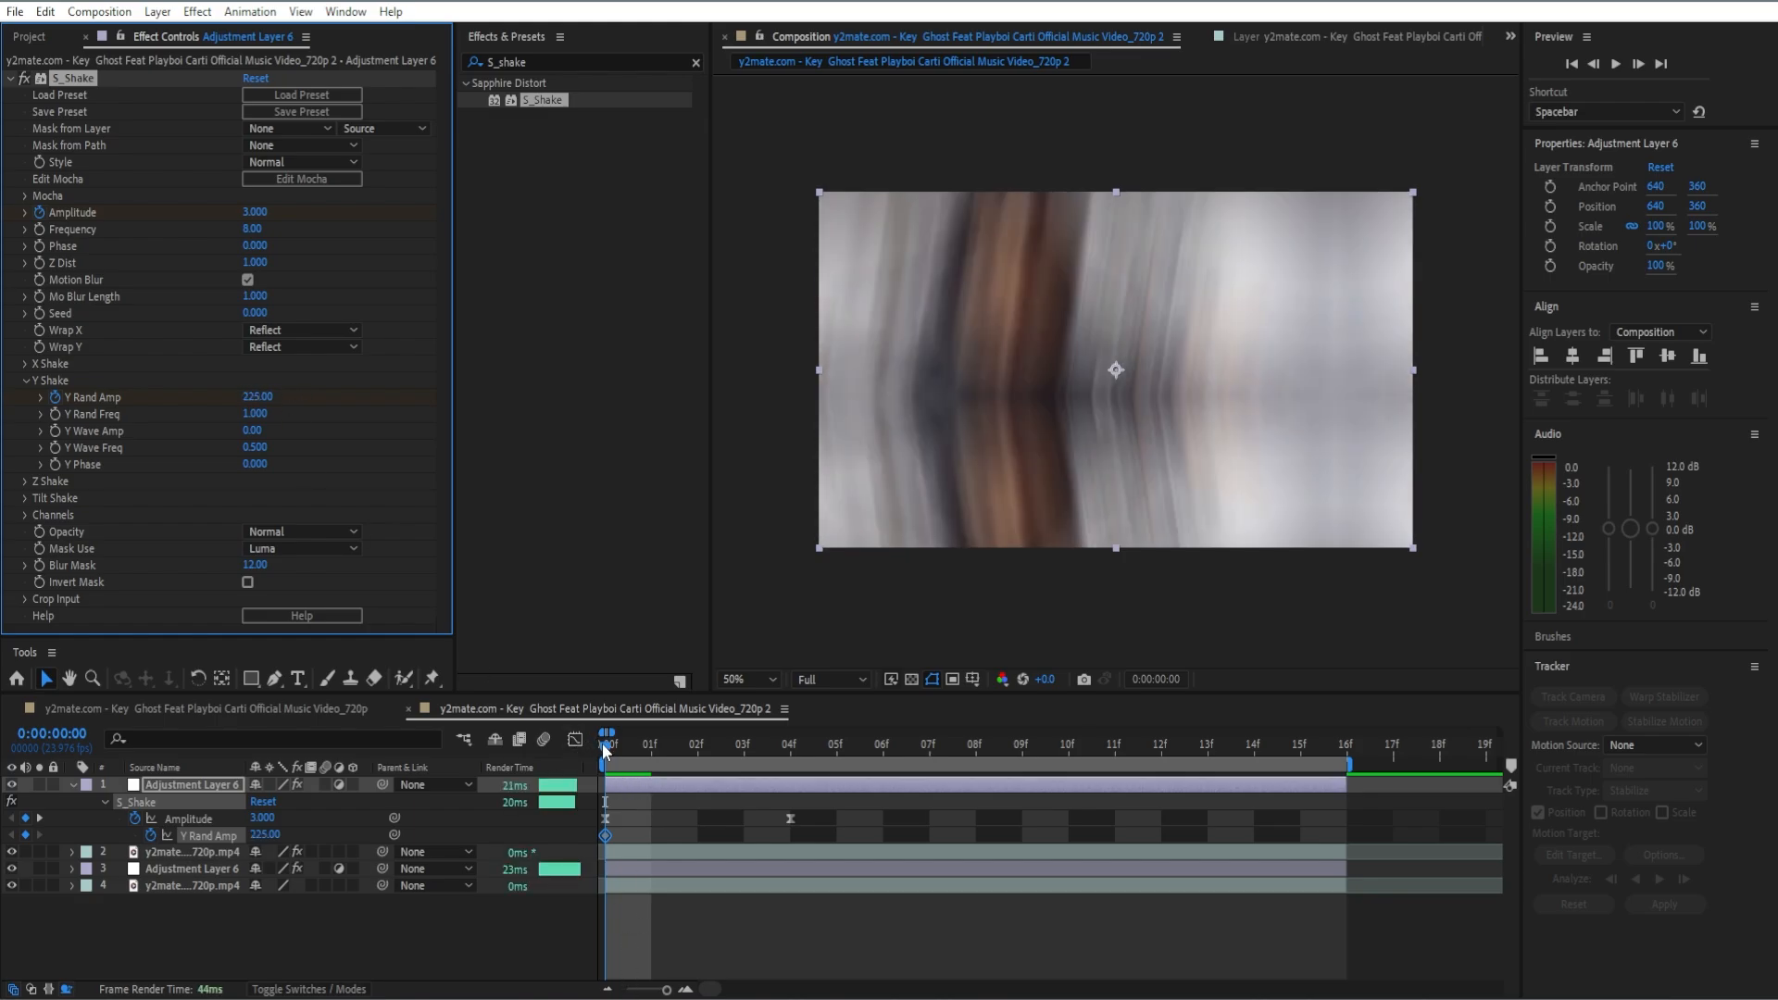
# Step: Keyframe Y Rand Amp at 0 on frame 3, apply Easy Ease to both its keyframes, and collapse S_Shake's settings
pyautogui.moveTo(605, 745); pyautogui.dragTo(744, 776)
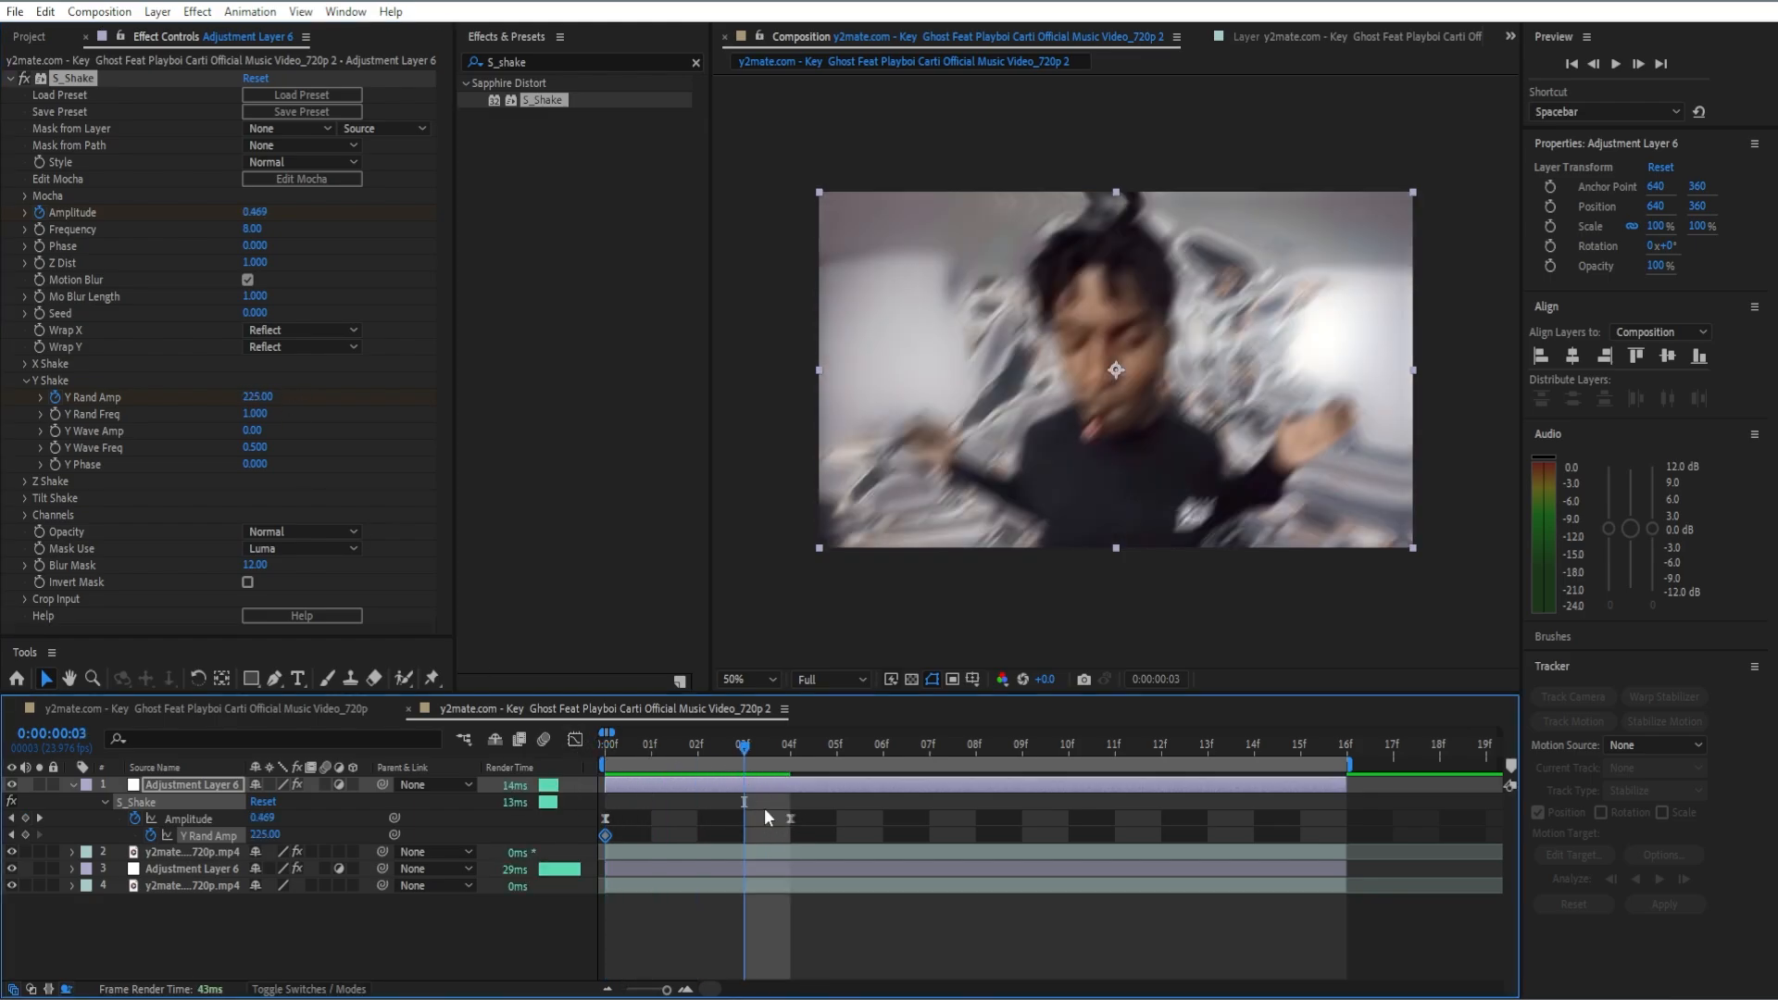
pyautogui.click(277, 395)
pyautogui.write('0')
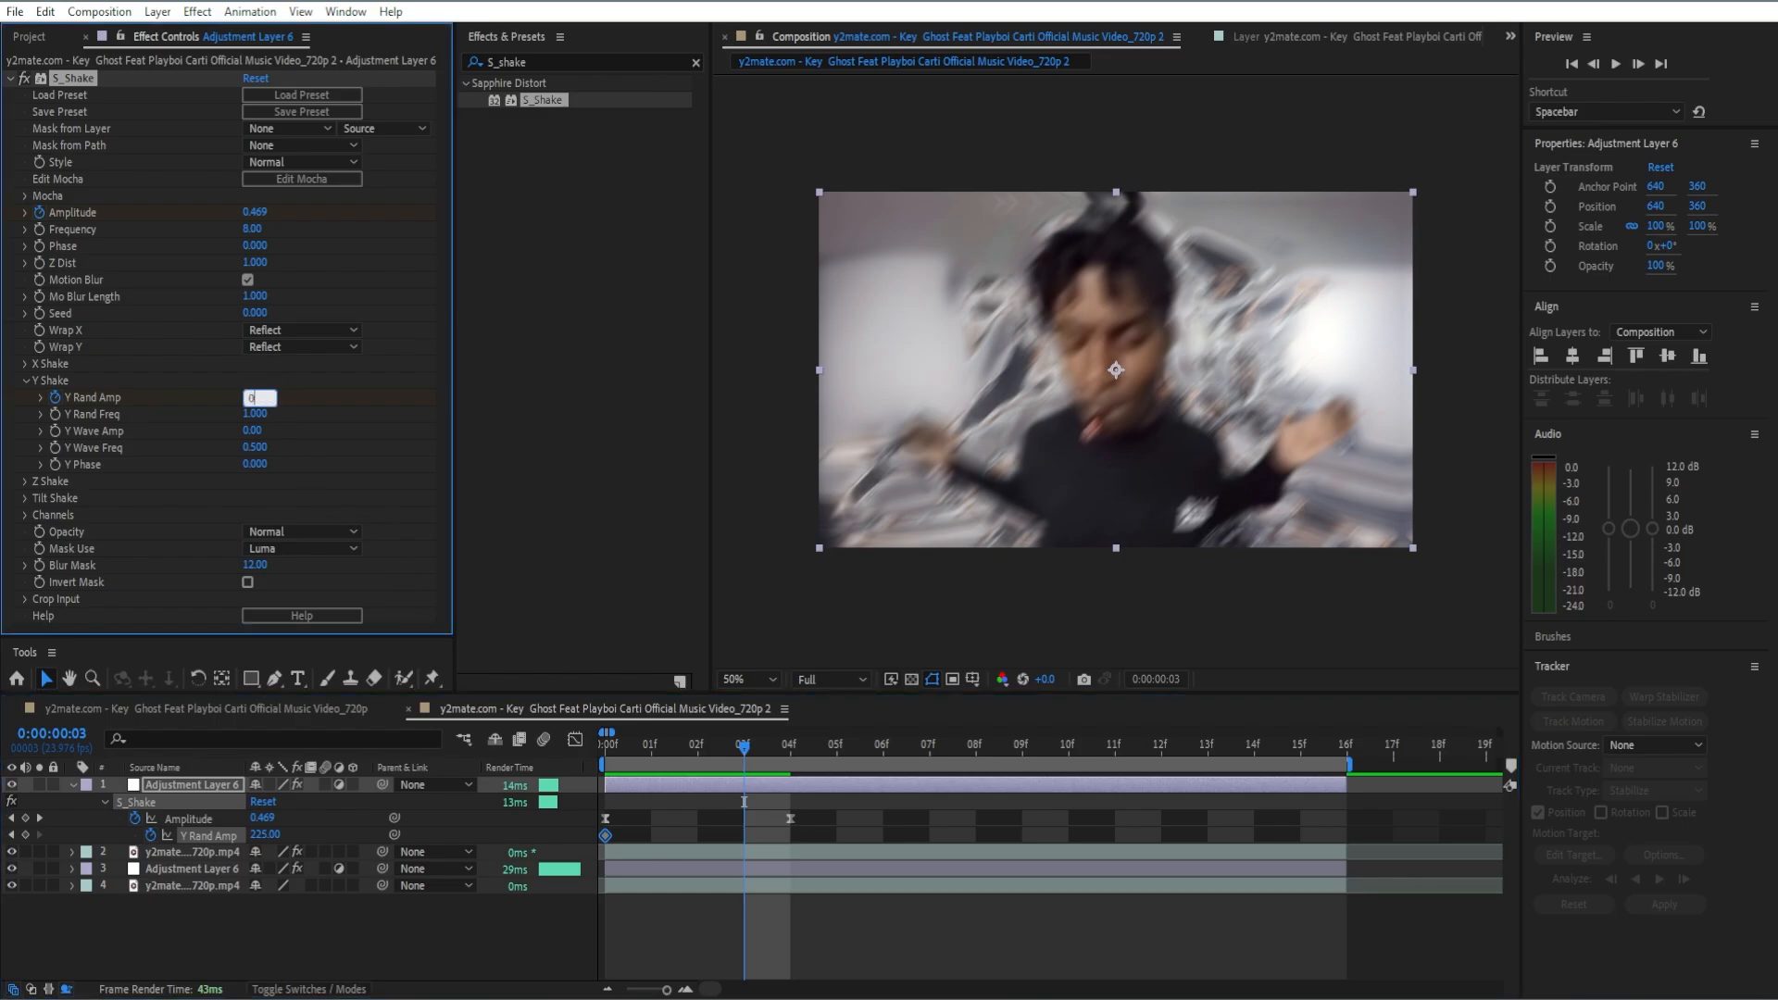
pyautogui.press('Return')
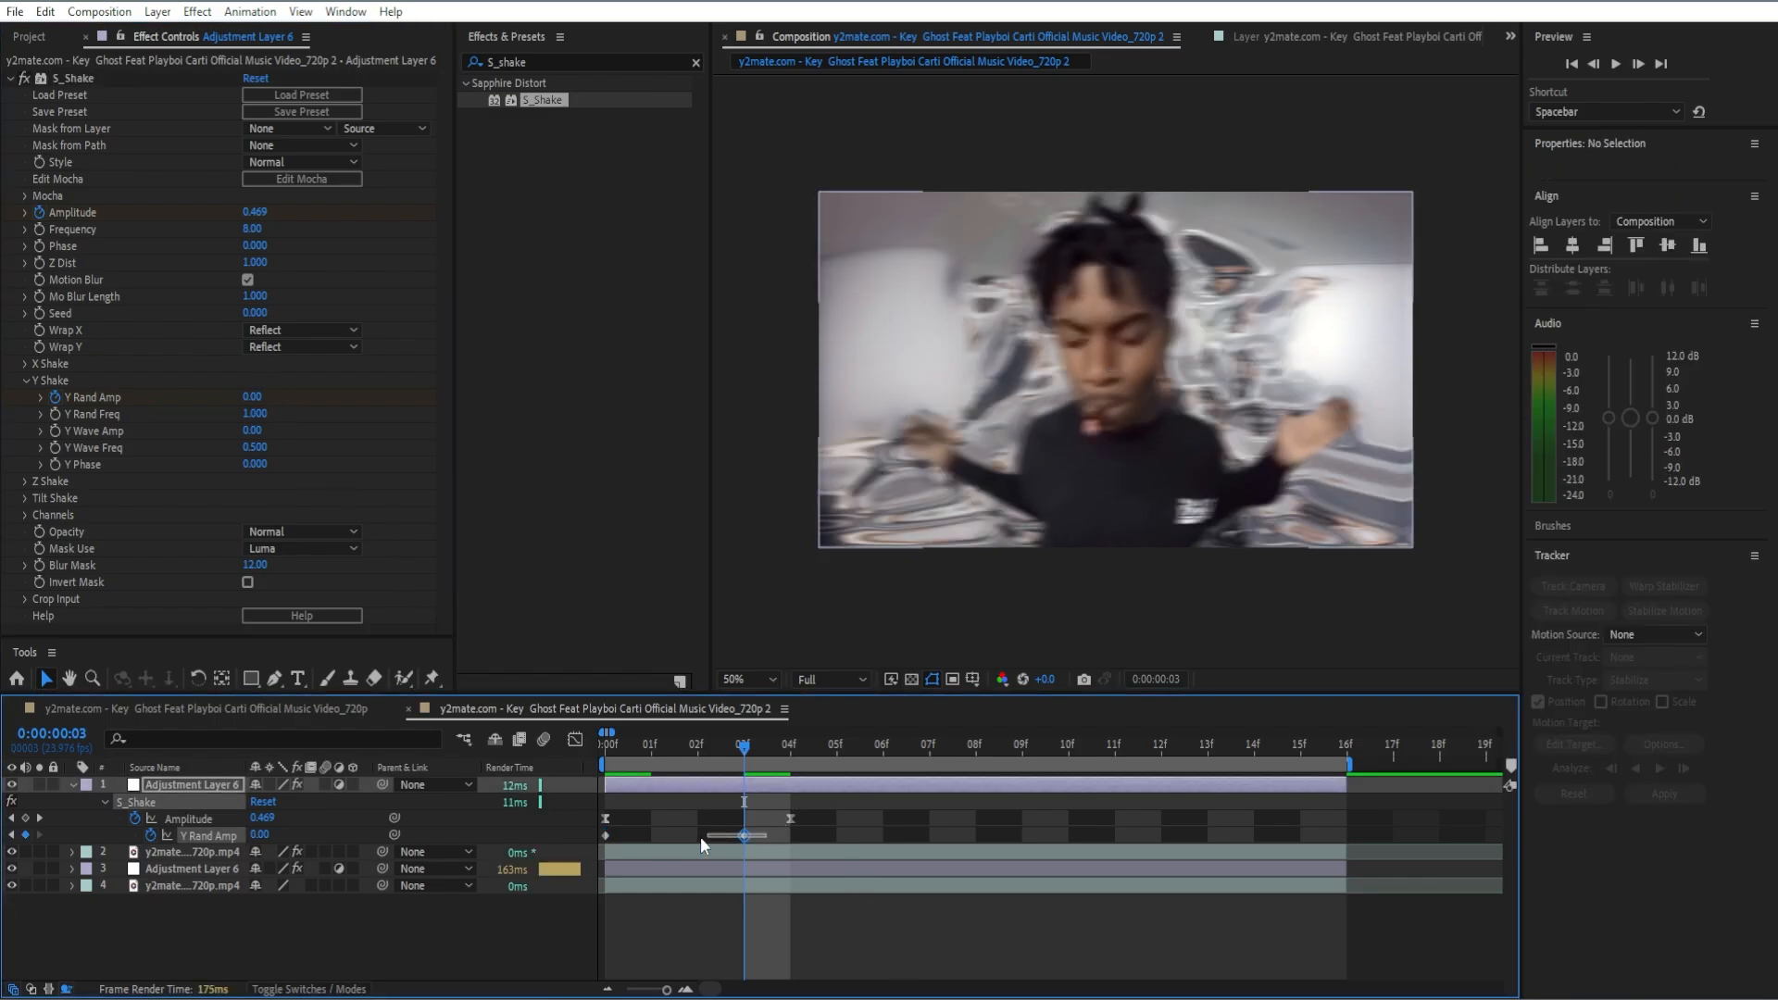
pyautogui.click(604, 835)
pyautogui.moveTo(604, 836)
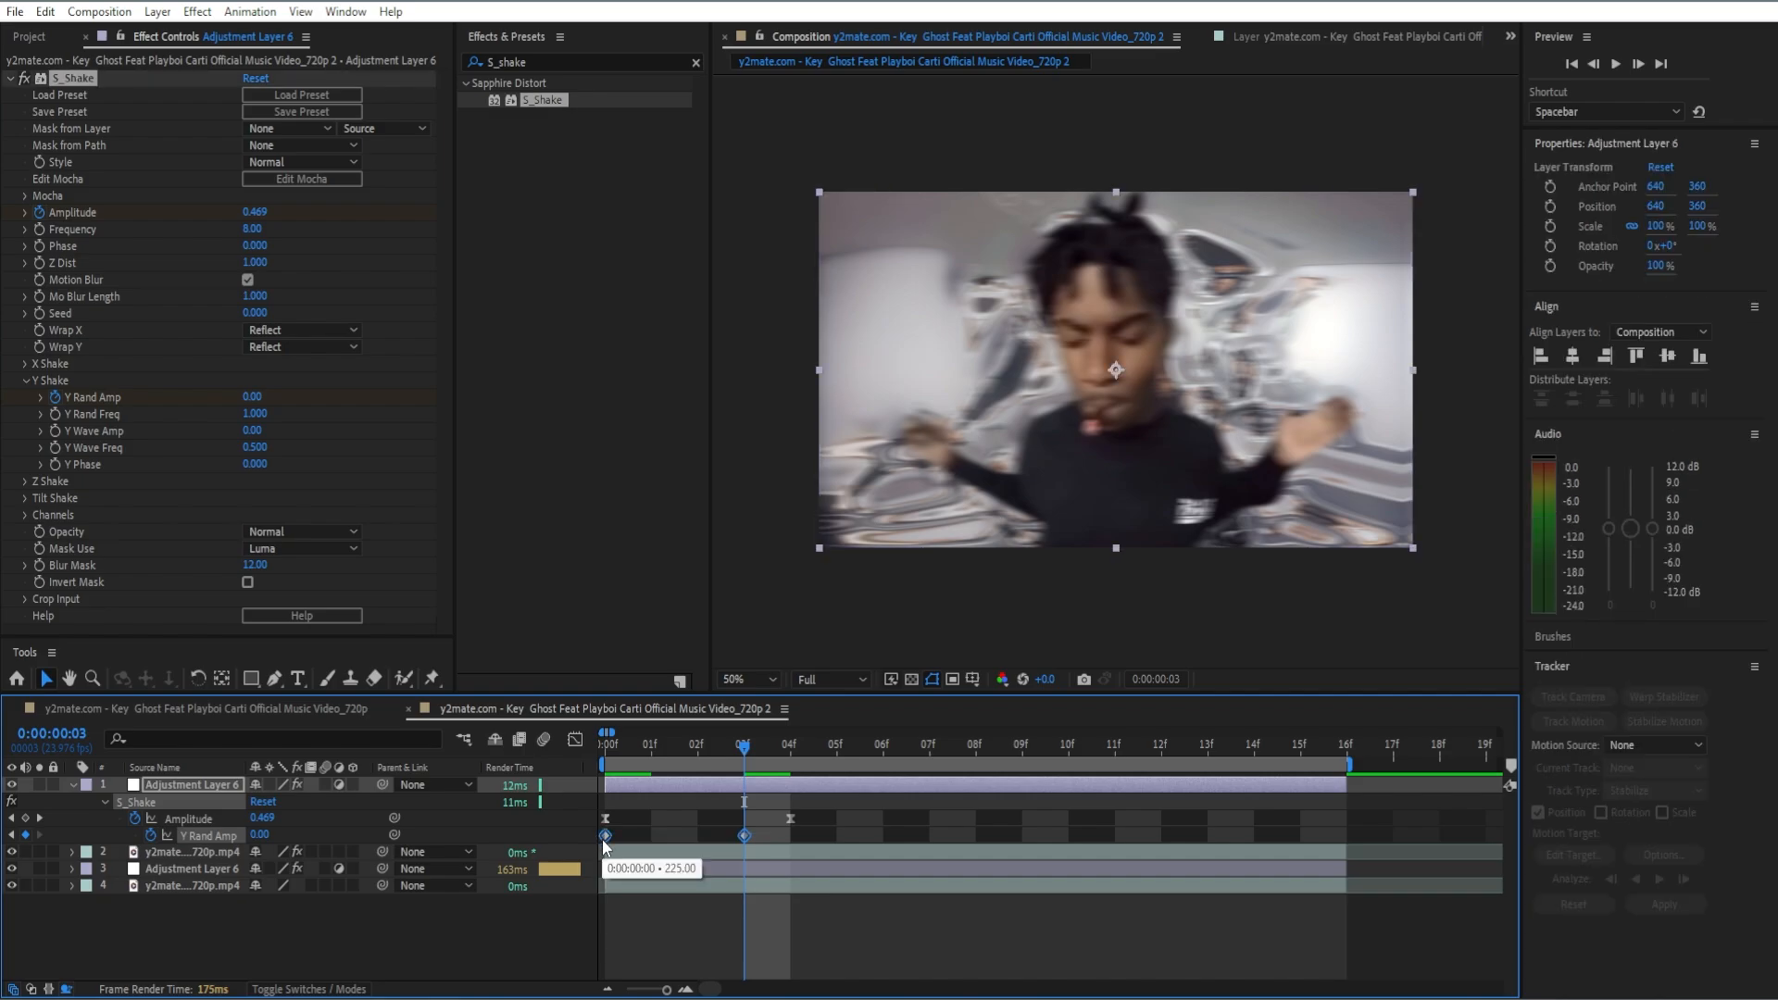
pyautogui.press('F9')
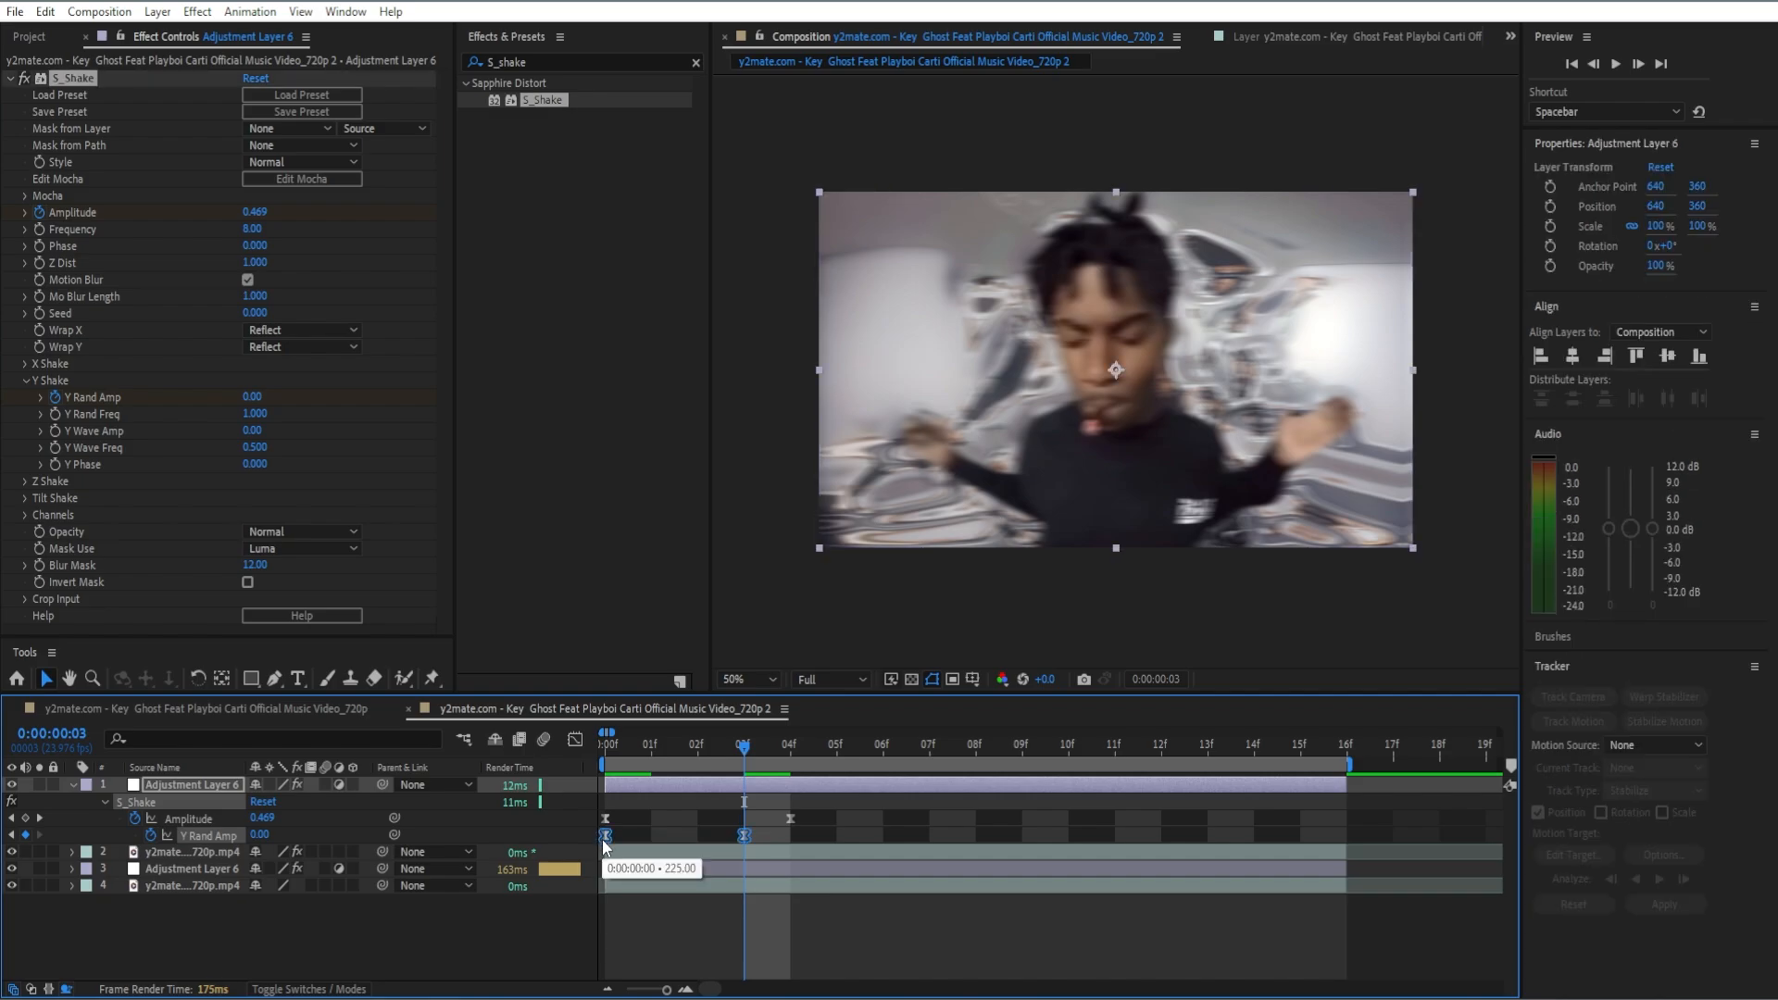
pyautogui.click(11, 77)
# Step: Find the Sapphire S_UltraGlow effect and add it below S_Shake on the topmost adjustment layer
pyautogui.click(694, 61)
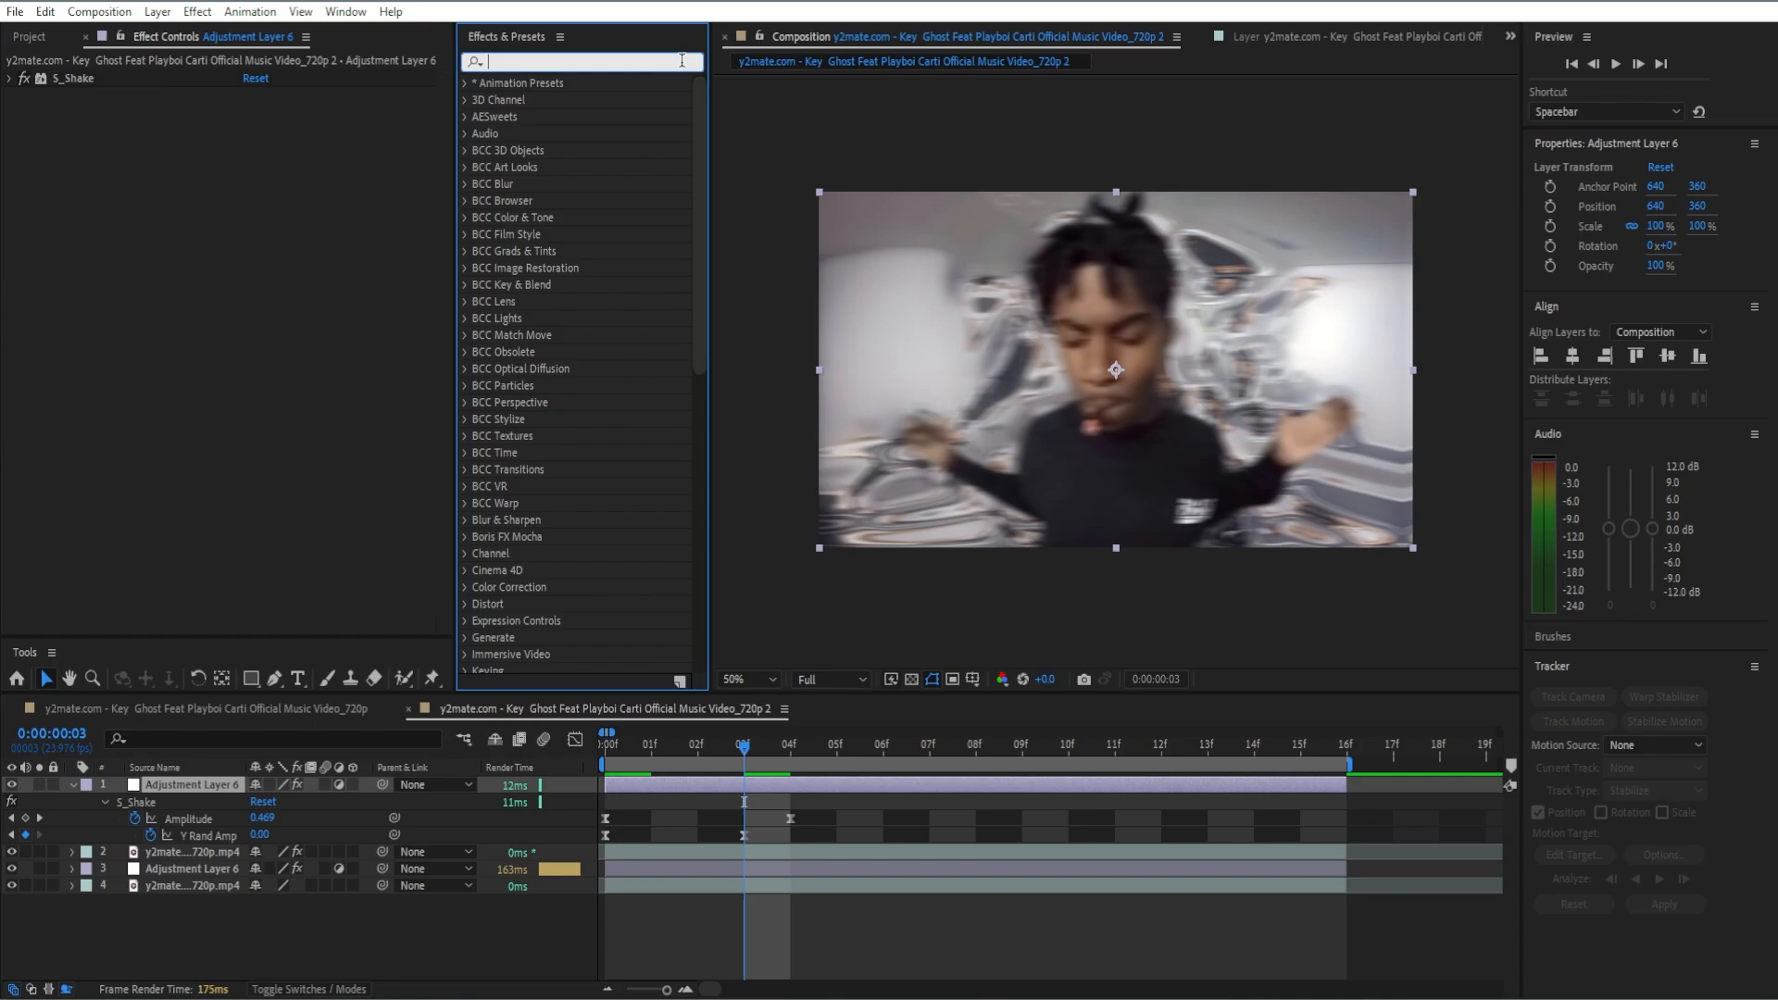
pyautogui.write('S_u')
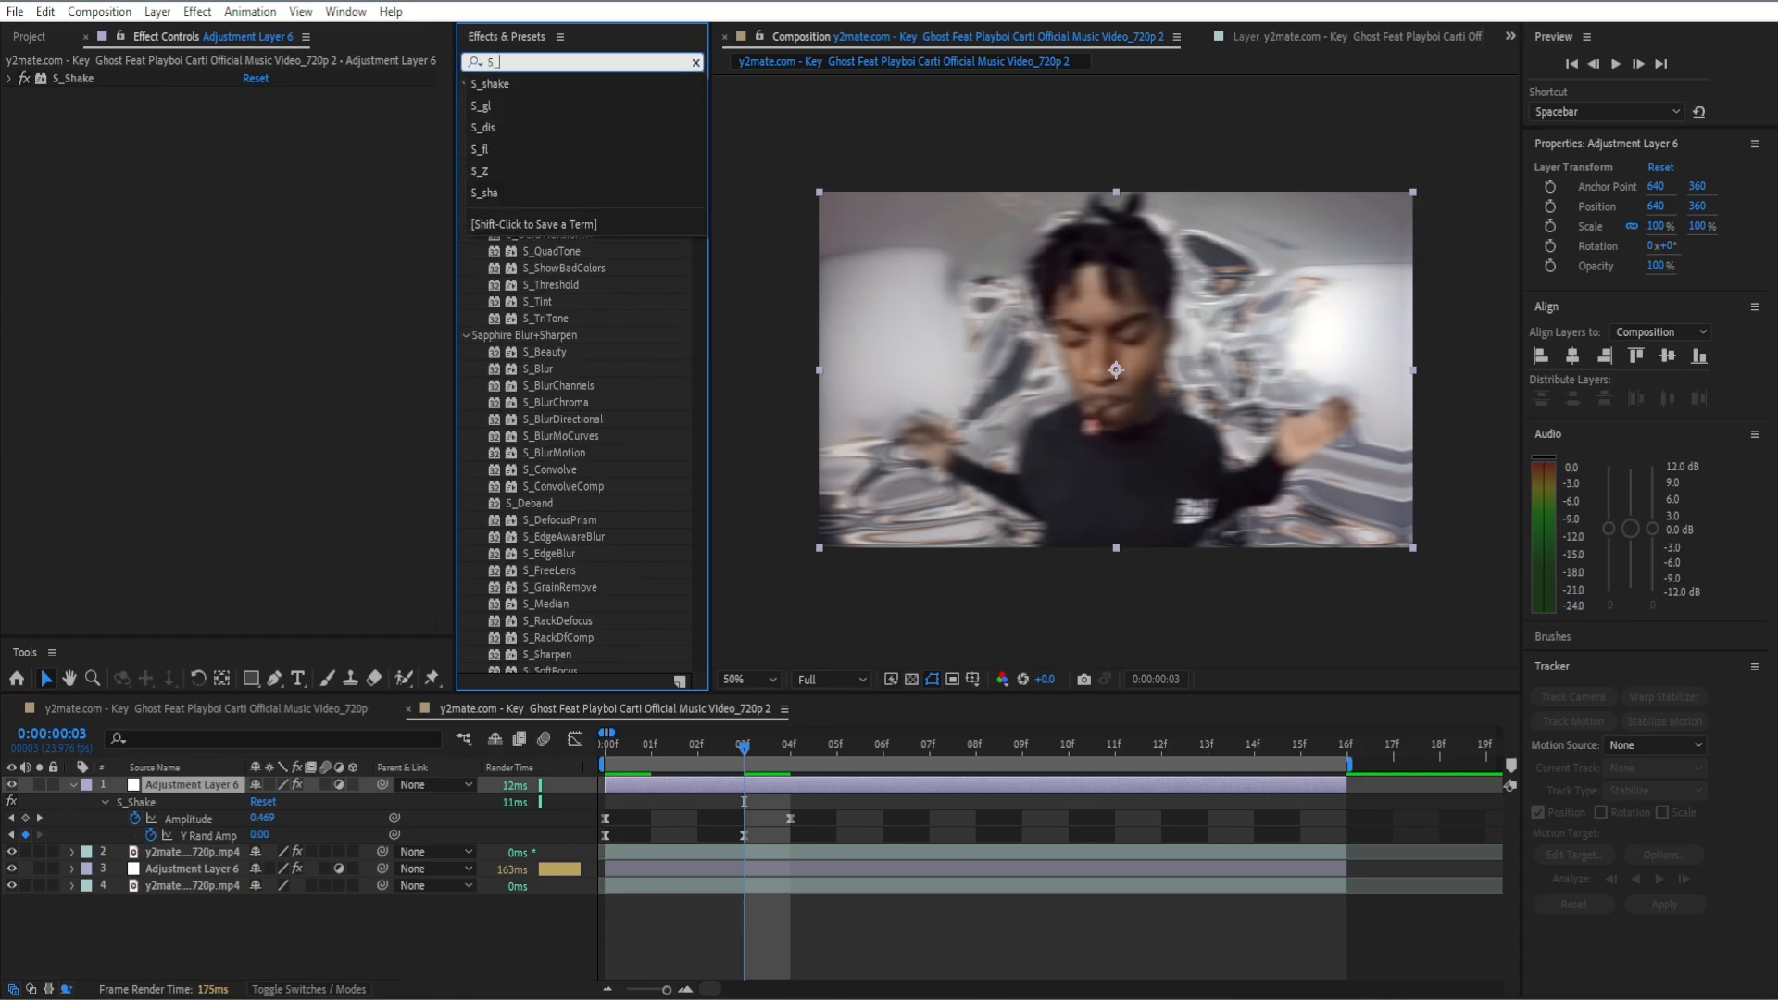
pyautogui.moveTo(552, 100); pyautogui.dragTo(241, 265)
# Step: Set S_UltraGlow's primary glow Brightness to 1.5 and Threshold to 0.5
pyautogui.click(256, 246)
pyautogui.write('1.5')
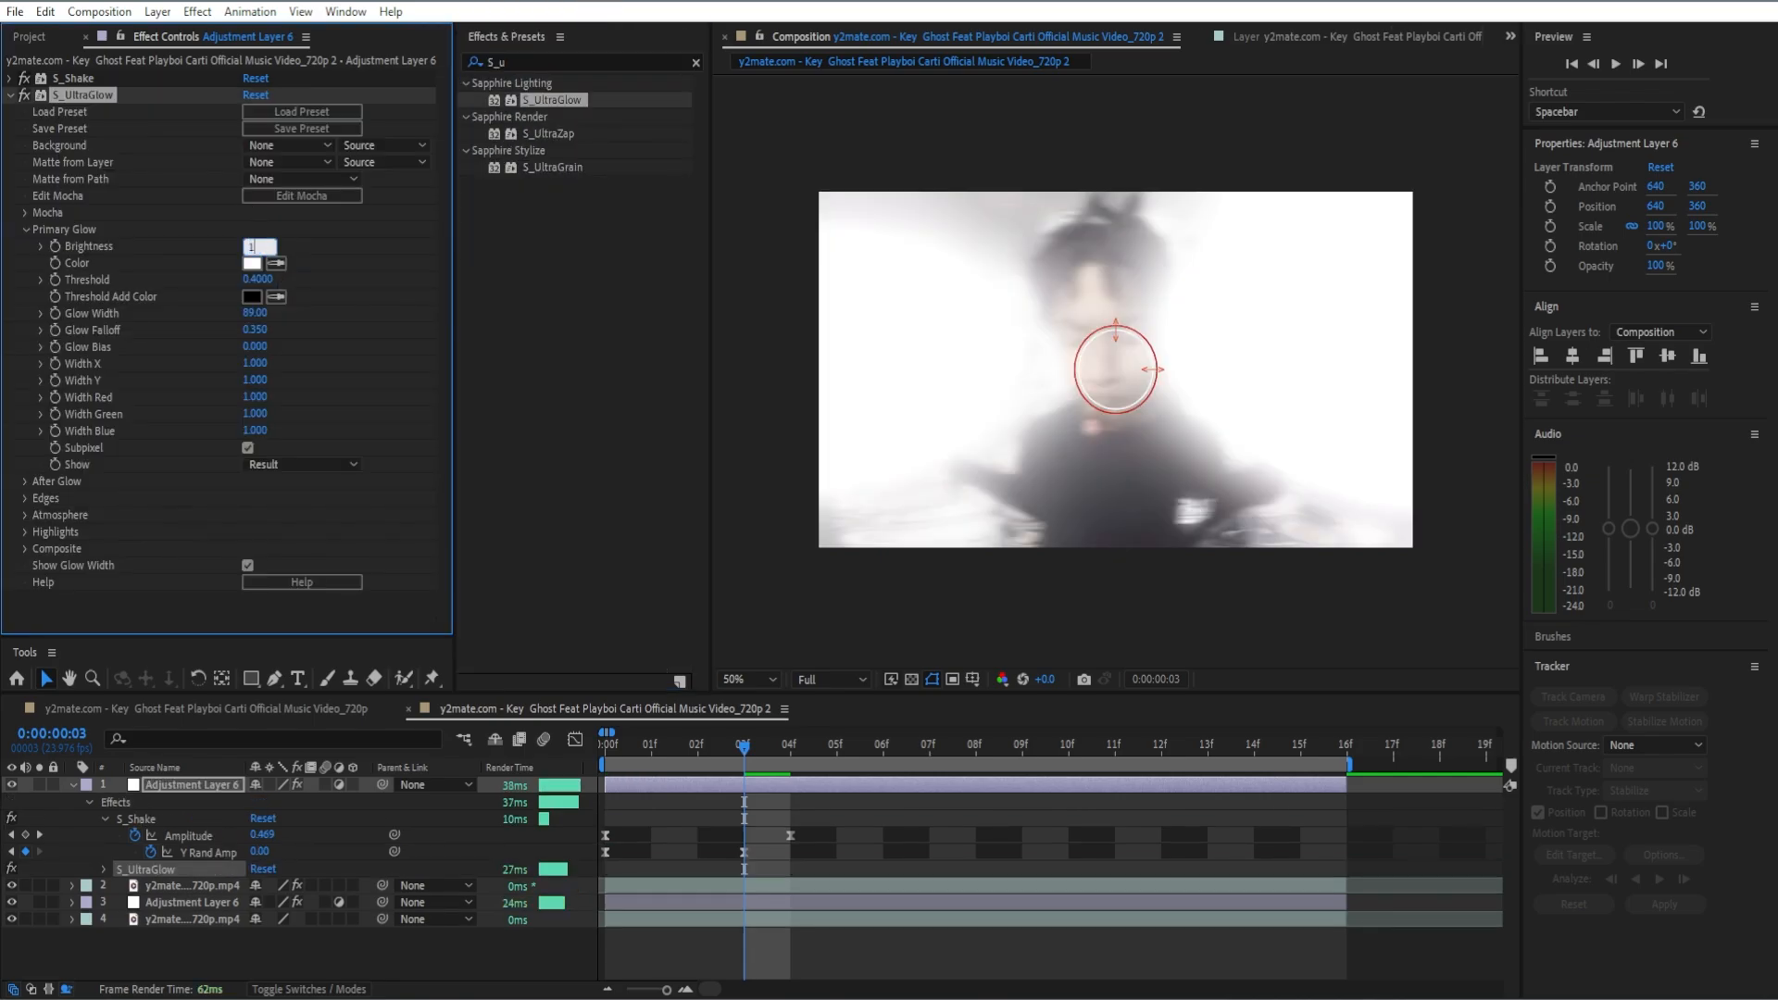
pyautogui.press('Tab')
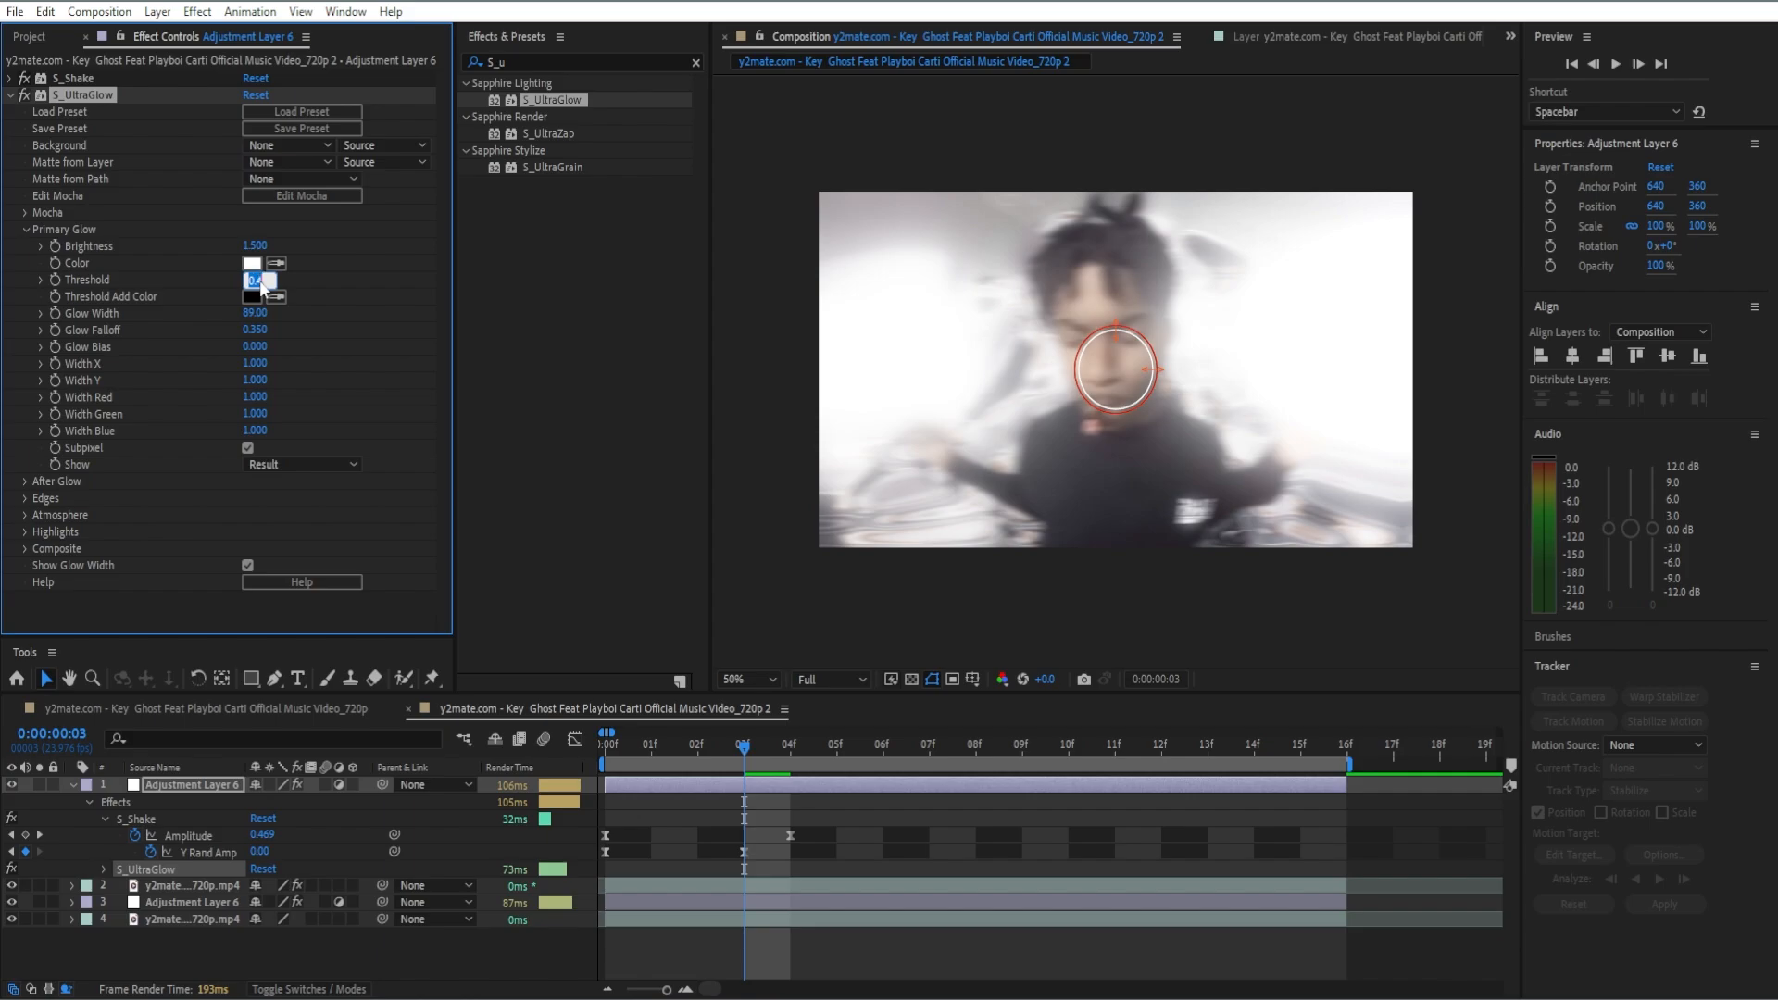
pyautogui.write('0.5')
pyautogui.press('Return')
# Step: Change the primary glow color to cyan 00D4F3 and show only the layer's keyframed properties in the timeline
pyautogui.click(257, 266)
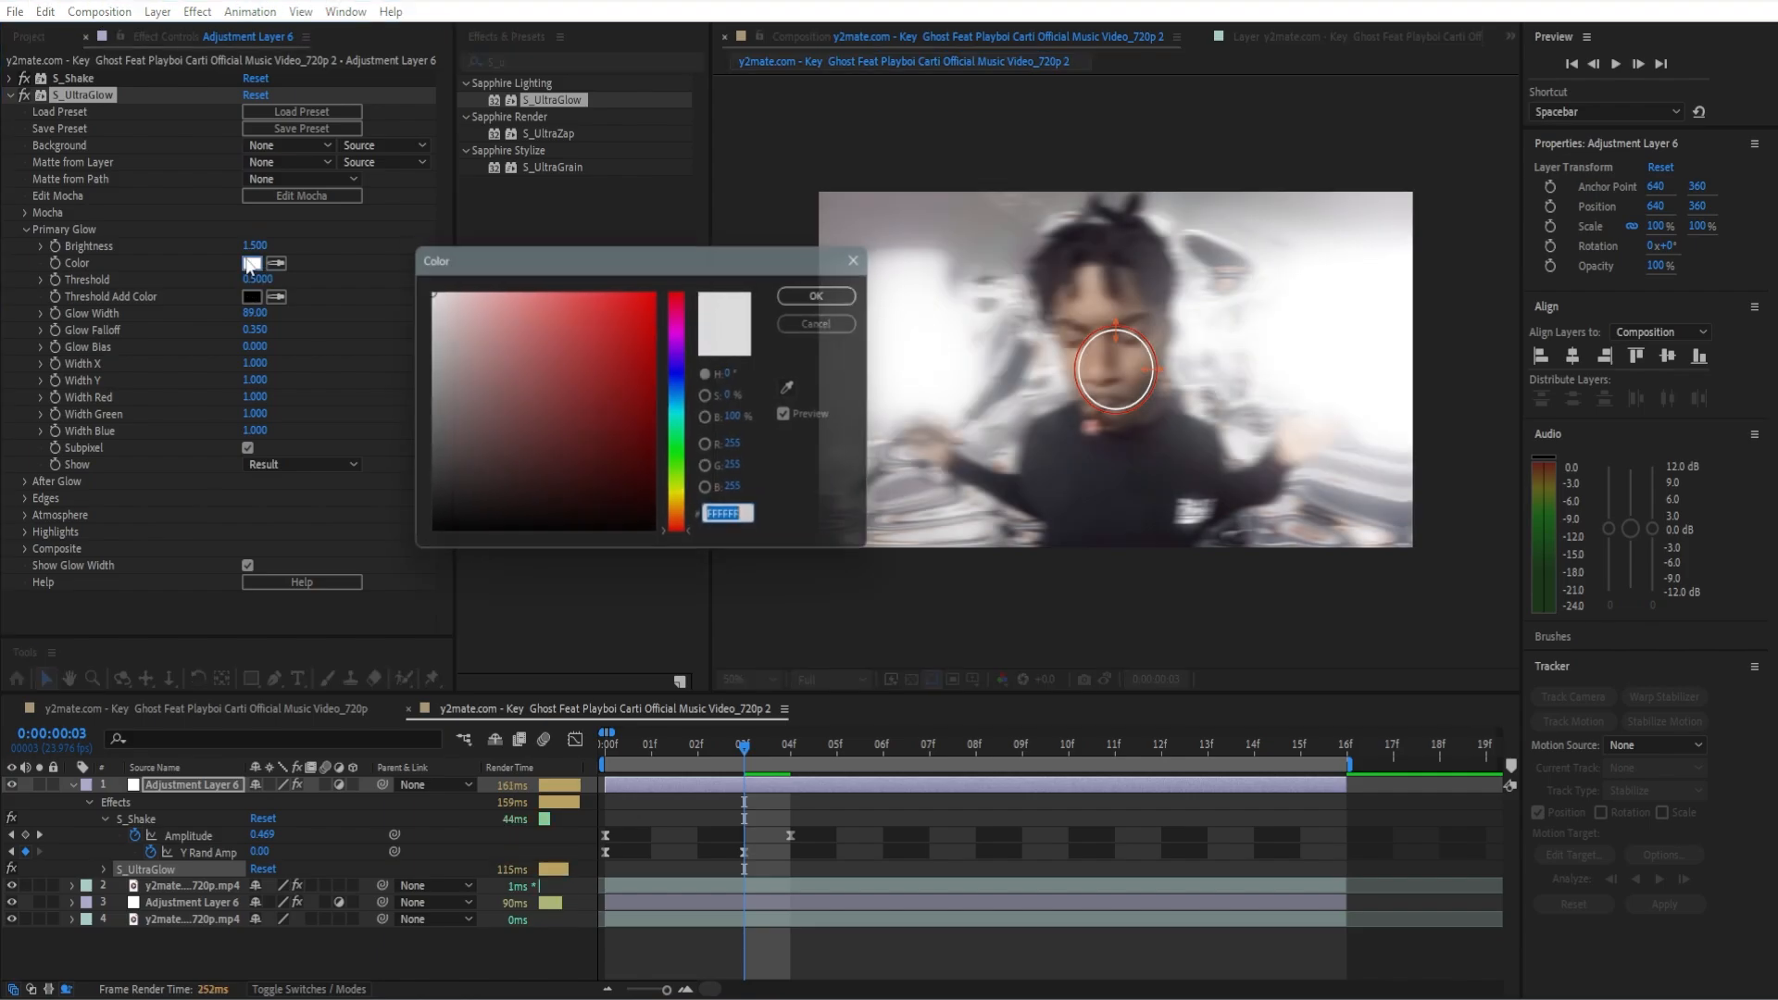
pyautogui.click(682, 410)
pyautogui.click(653, 298)
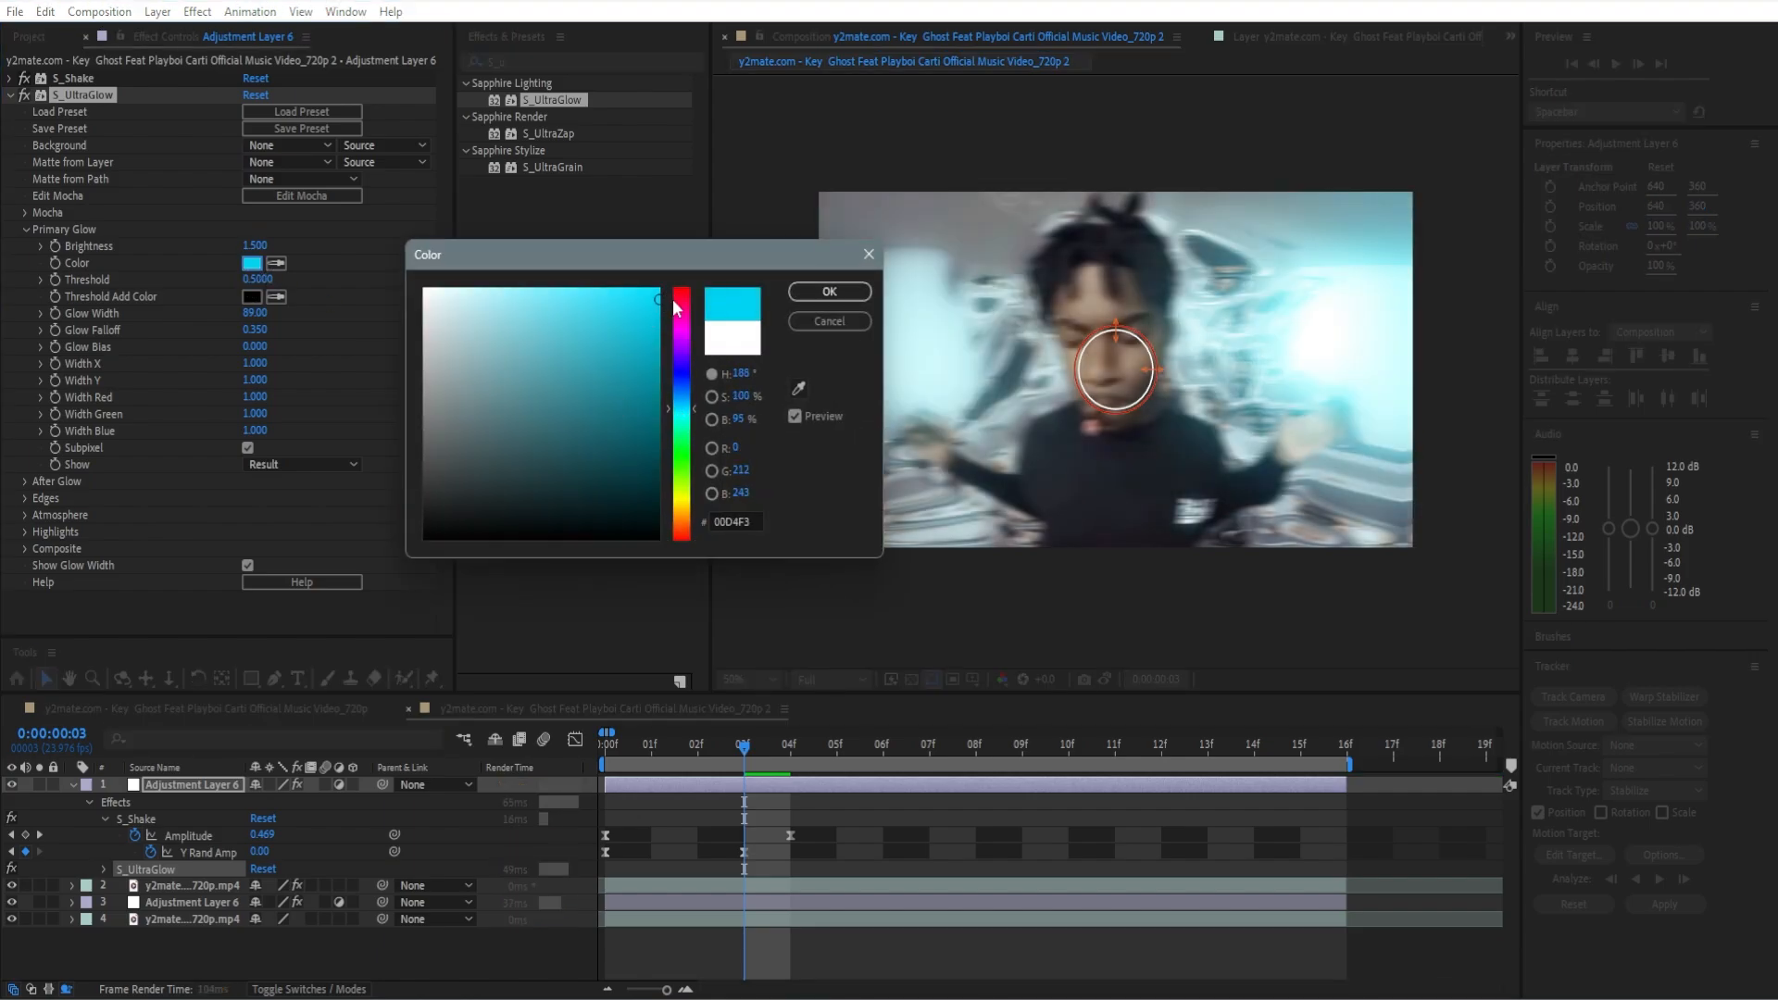
pyautogui.click(829, 292)
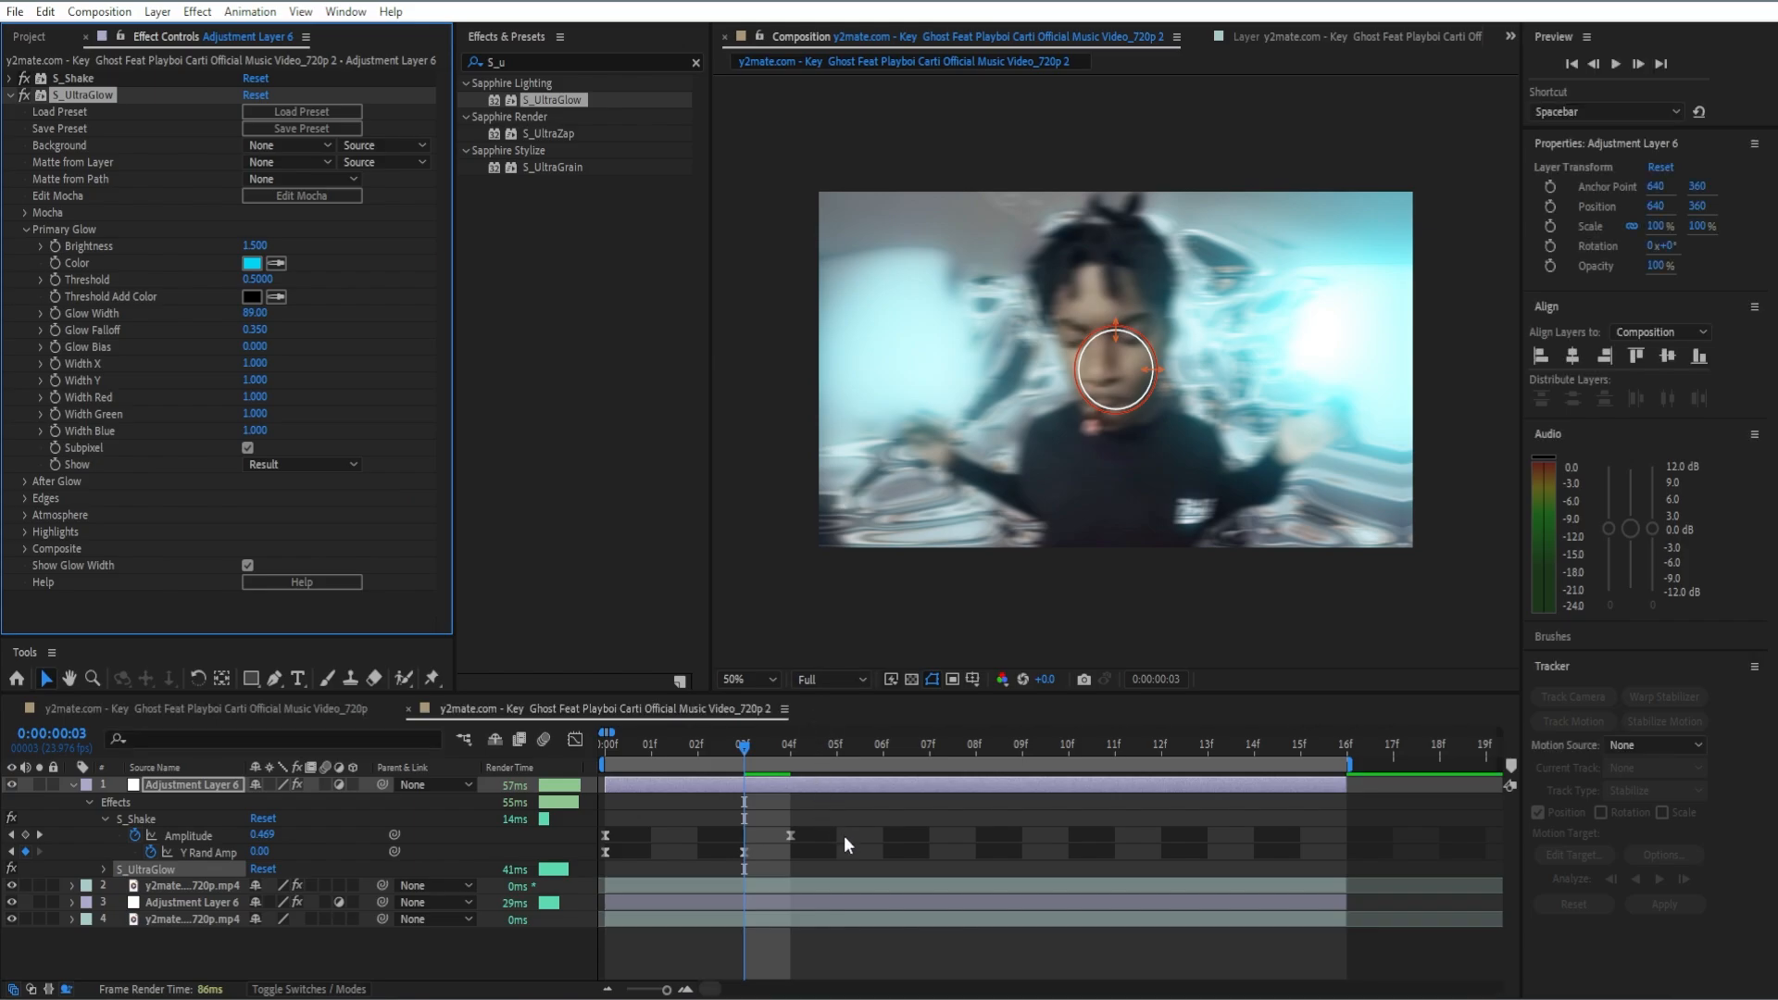
pyautogui.press('u')
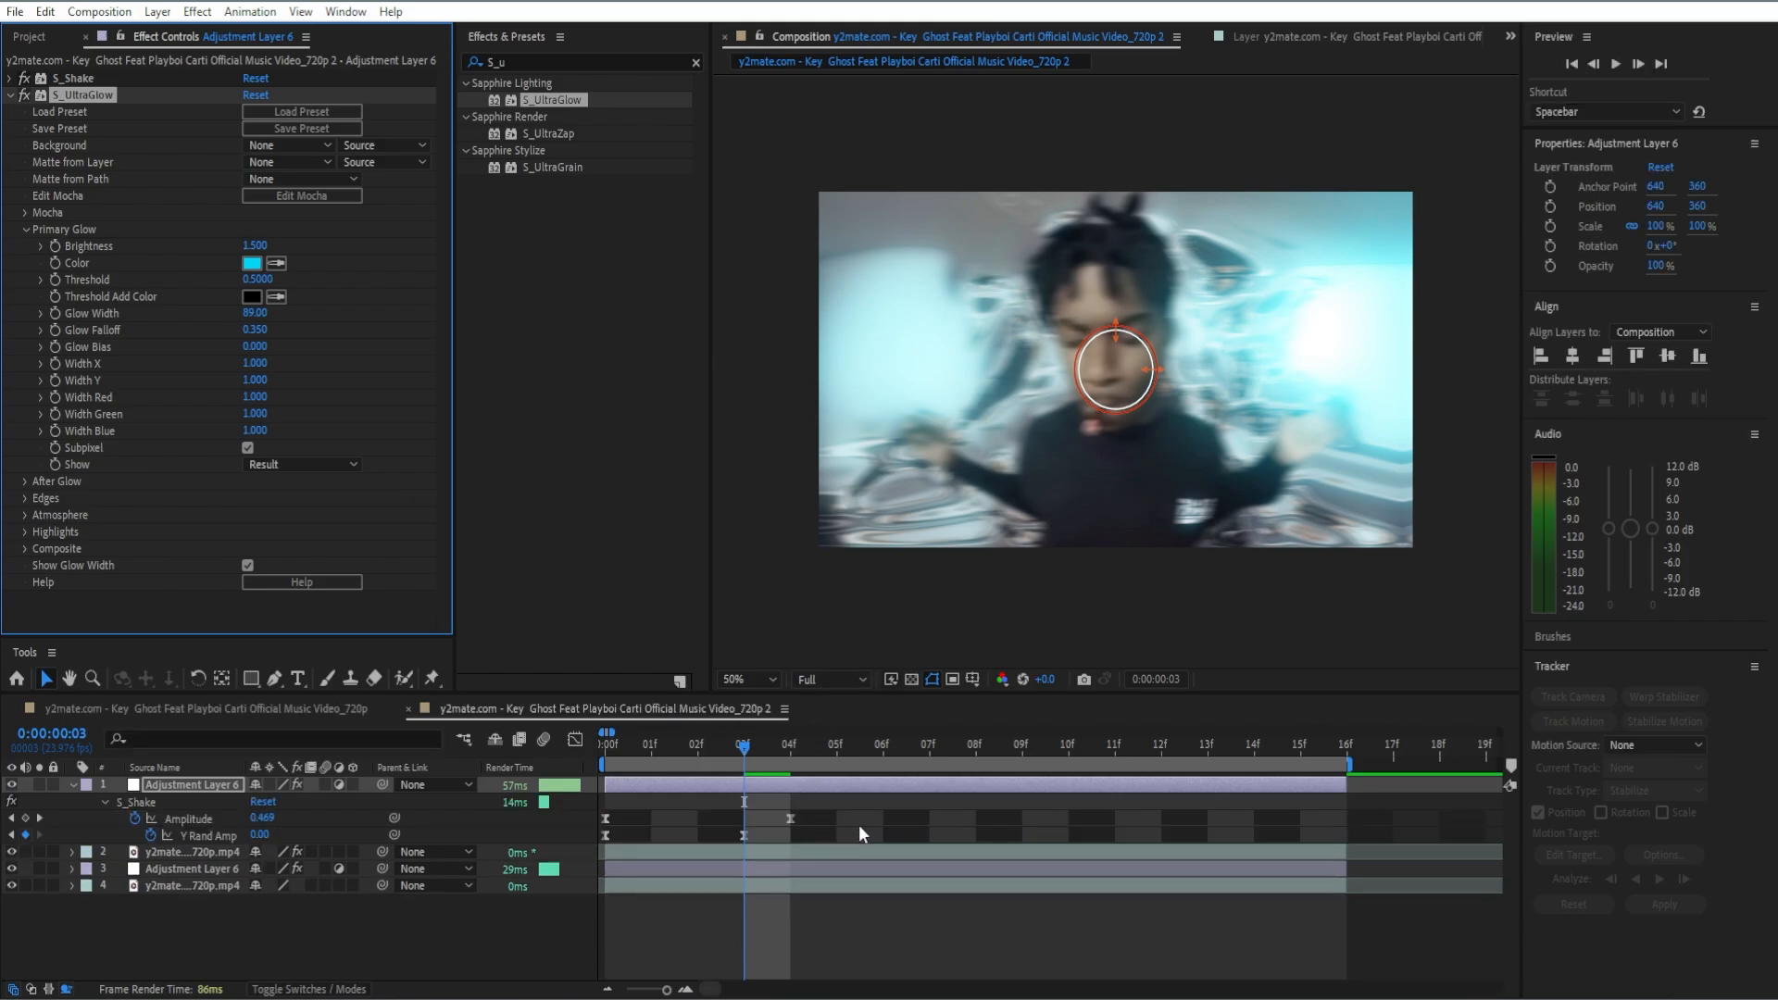
# Step: Collapse S_UltraGlow's settings and add the Radial Blur effect below it on the topmost adjustment layer
pyautogui.click(859, 824)
pyautogui.moveTo(746, 746); pyautogui.dragTo(782, 764)
pyautogui.click(9, 94)
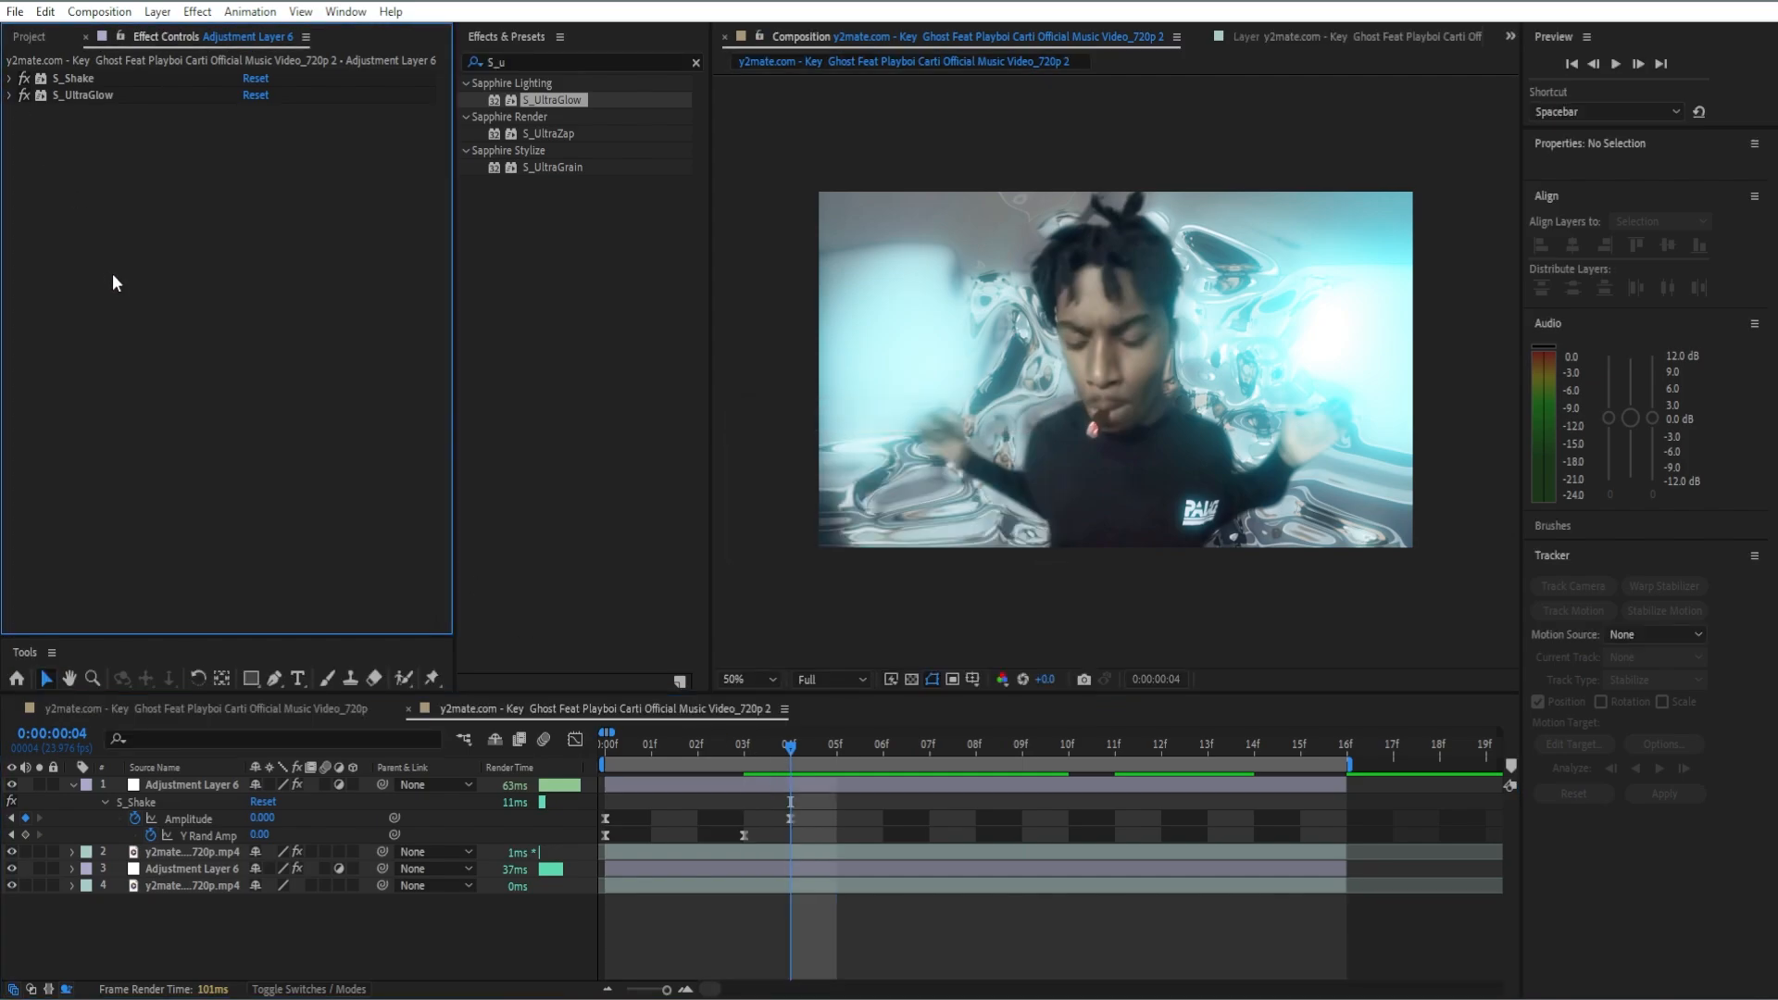
pyautogui.click(695, 62)
pyautogui.write('radial')
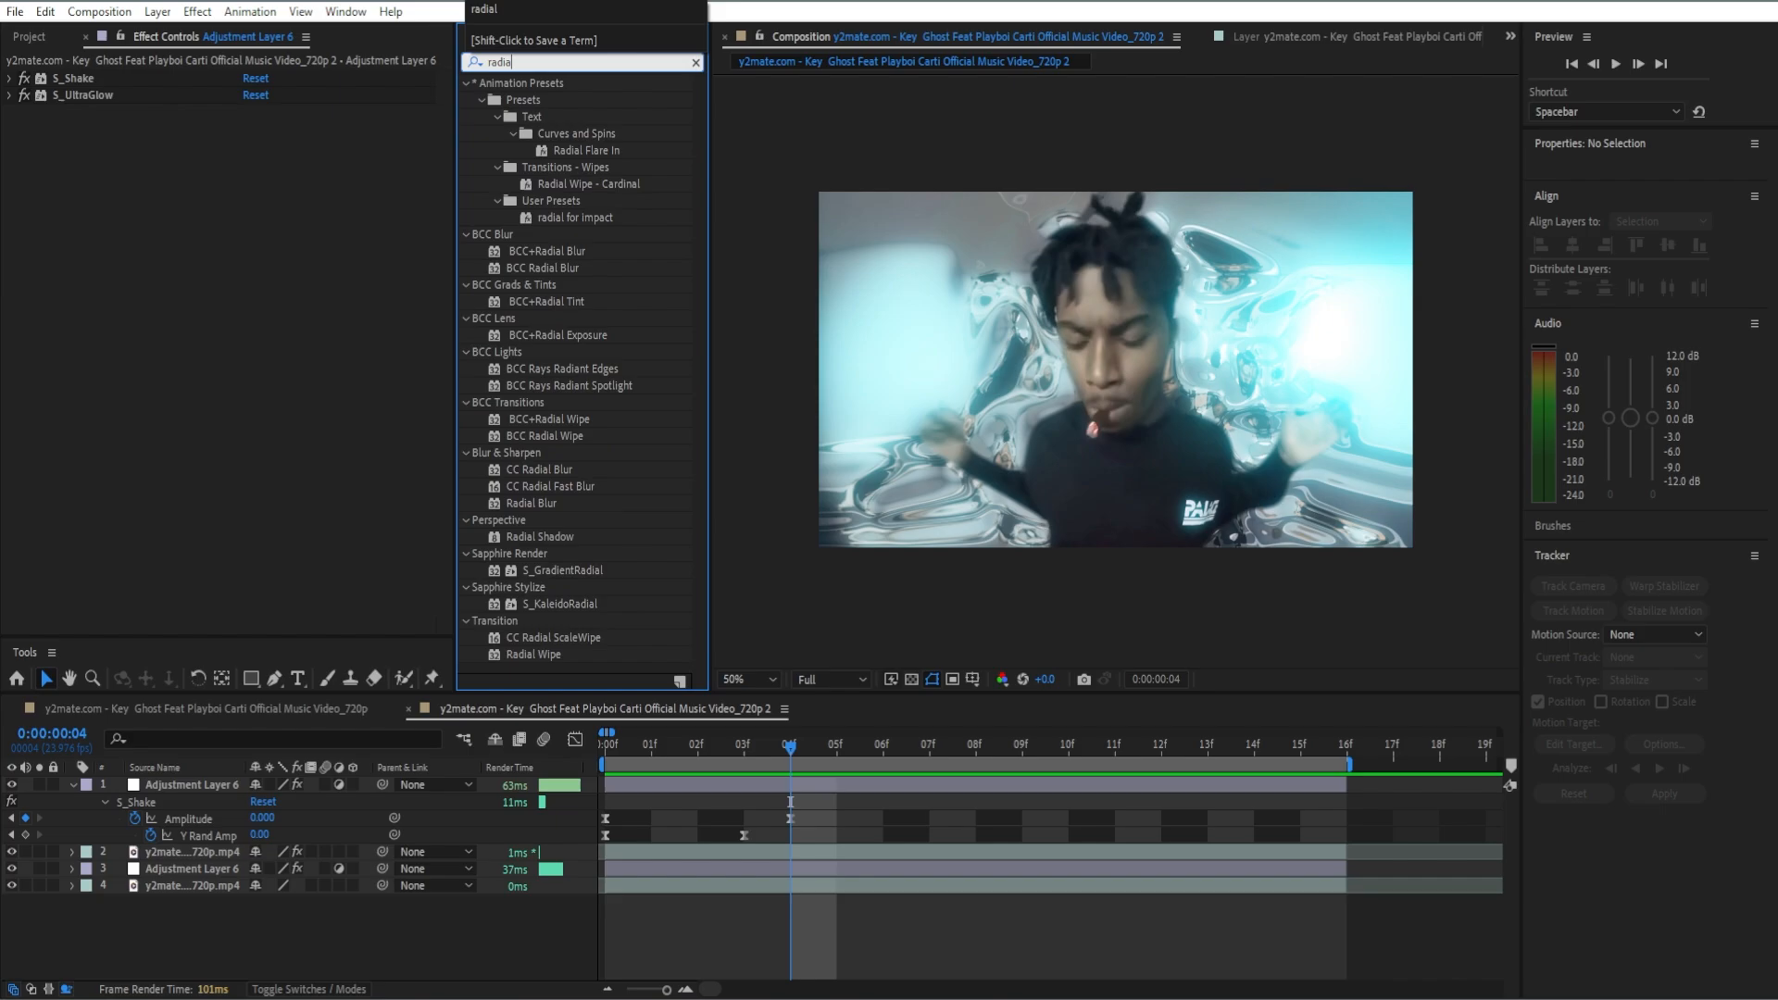
pyautogui.doubleClick(530, 452)
# Step: Set Radial Blur's Type to Zoom and its Antialiasing to High
pyautogui.click(301, 335)
pyautogui.click(293, 378)
pyautogui.click(280, 352)
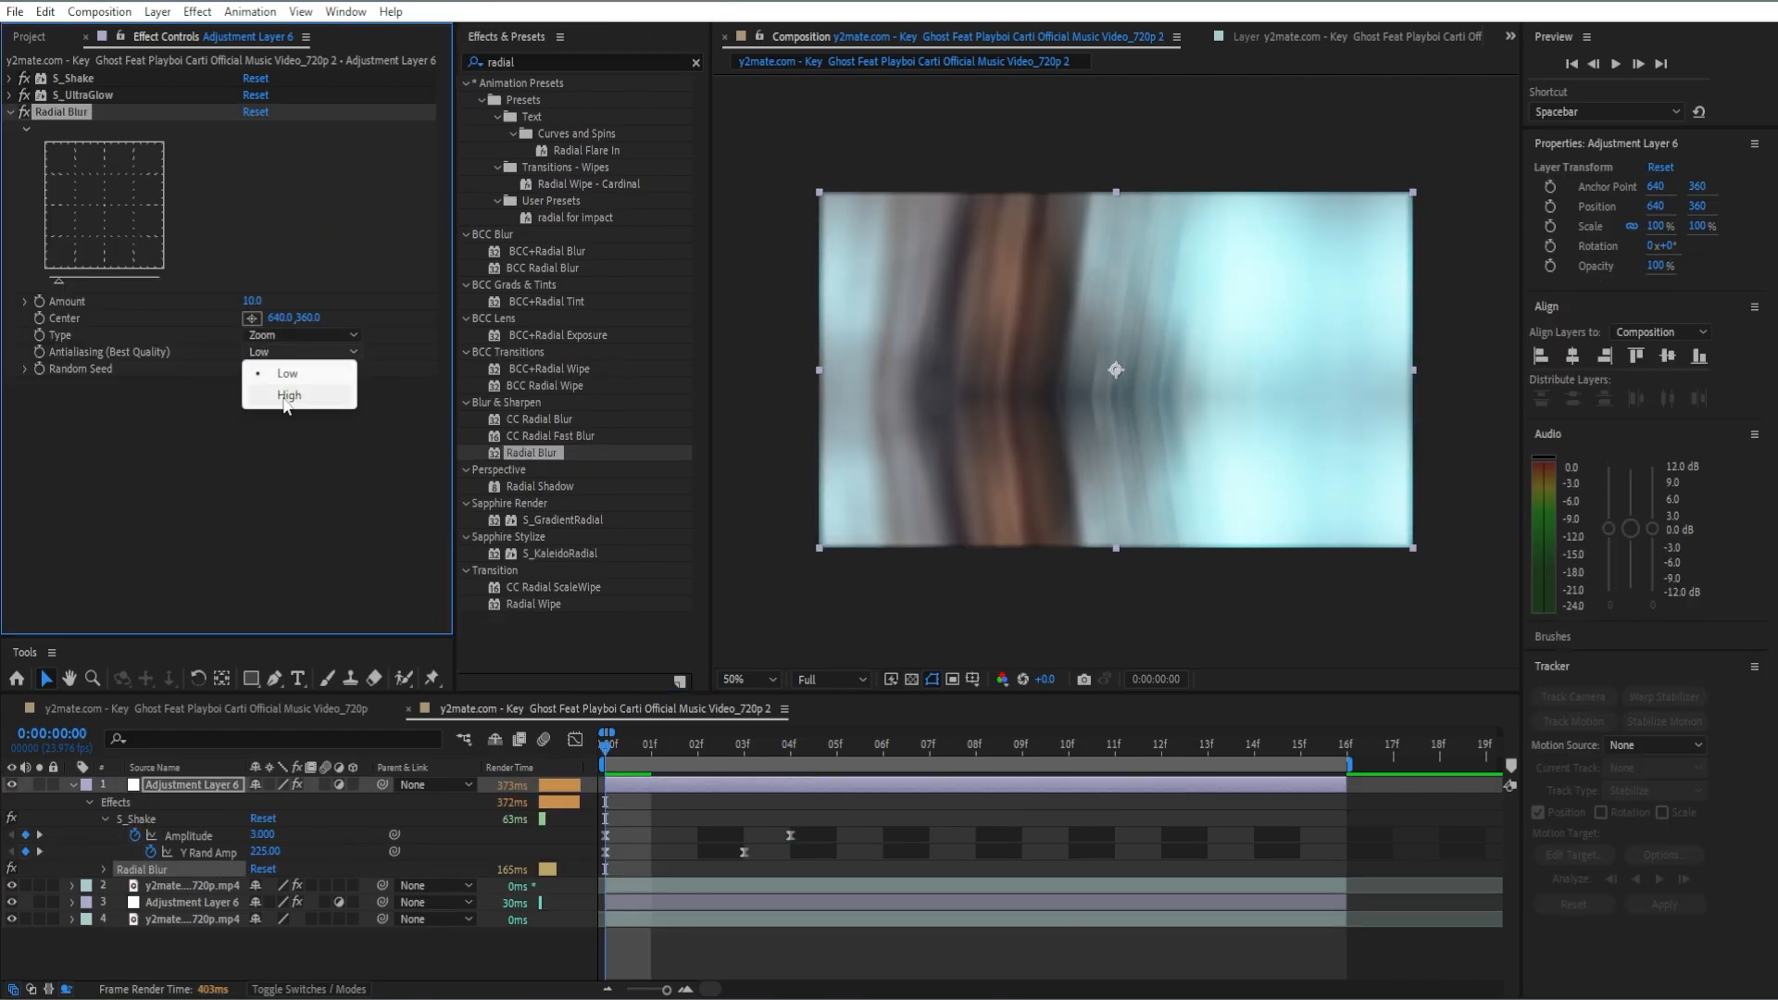
pyautogui.click(278, 377)
# Step: Set Radial Blur's Amount to 35 and keyframe it on frame 0
pyautogui.click(251, 303)
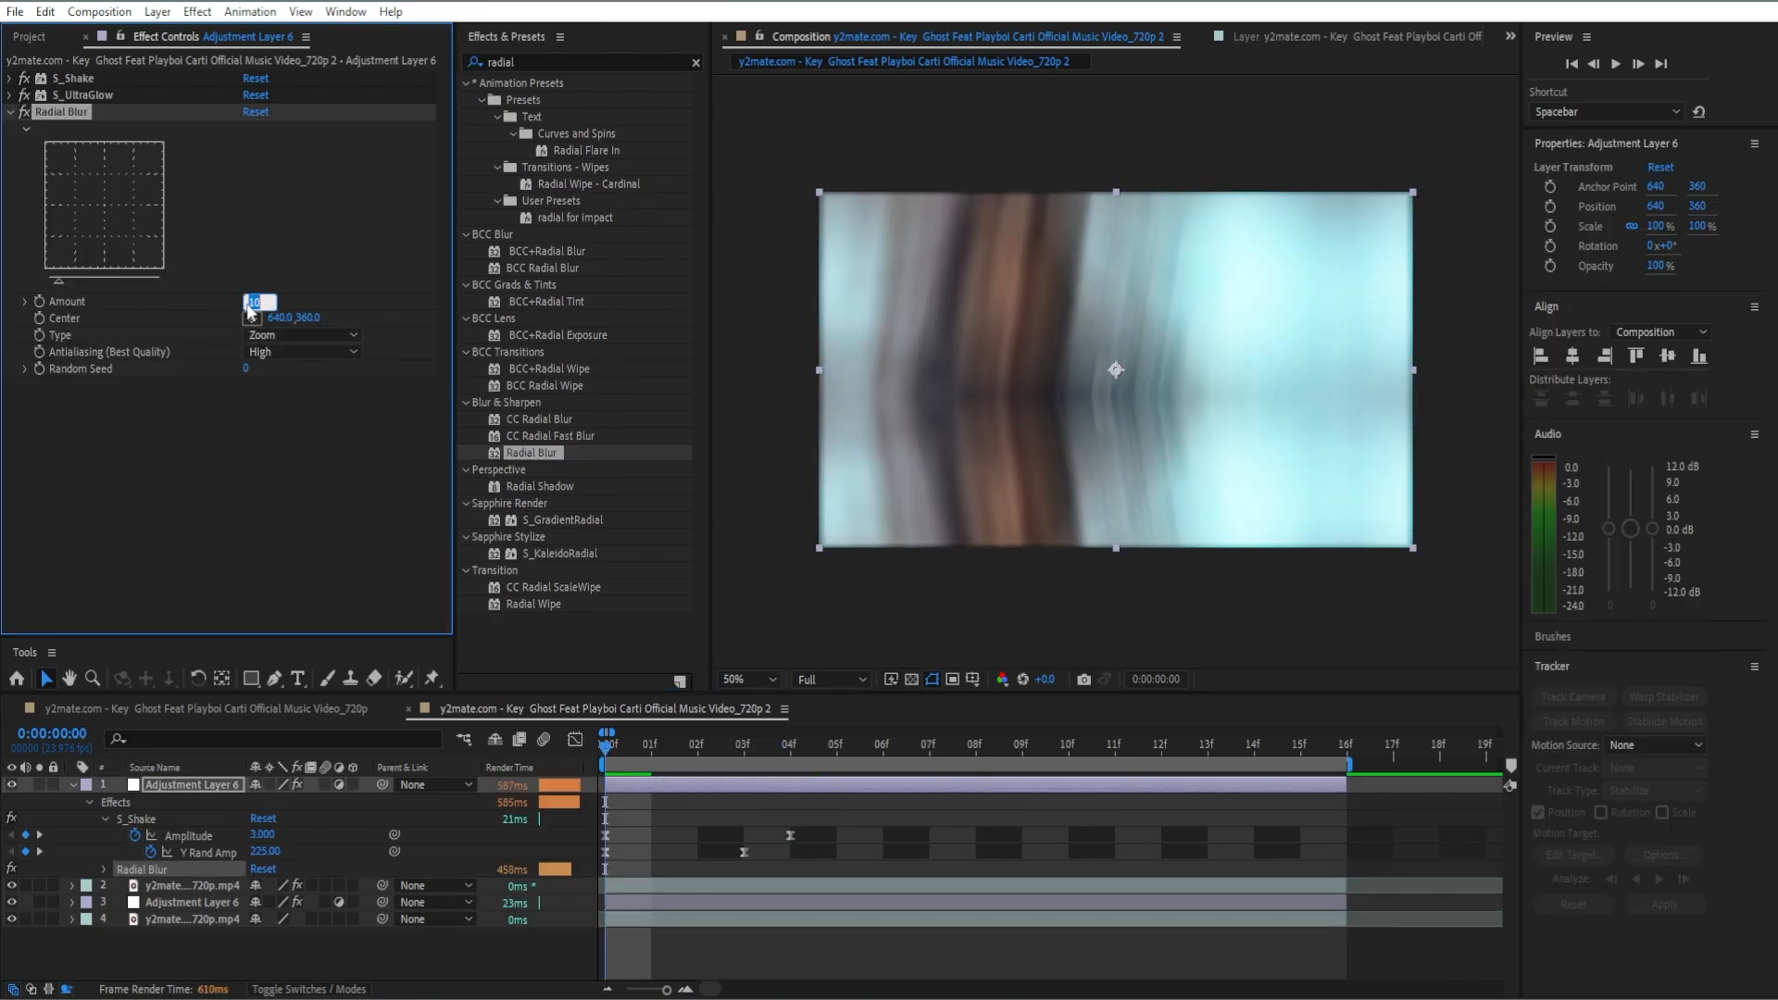
pyautogui.write('35')
pyautogui.press('Return')
pyautogui.click(38, 301)
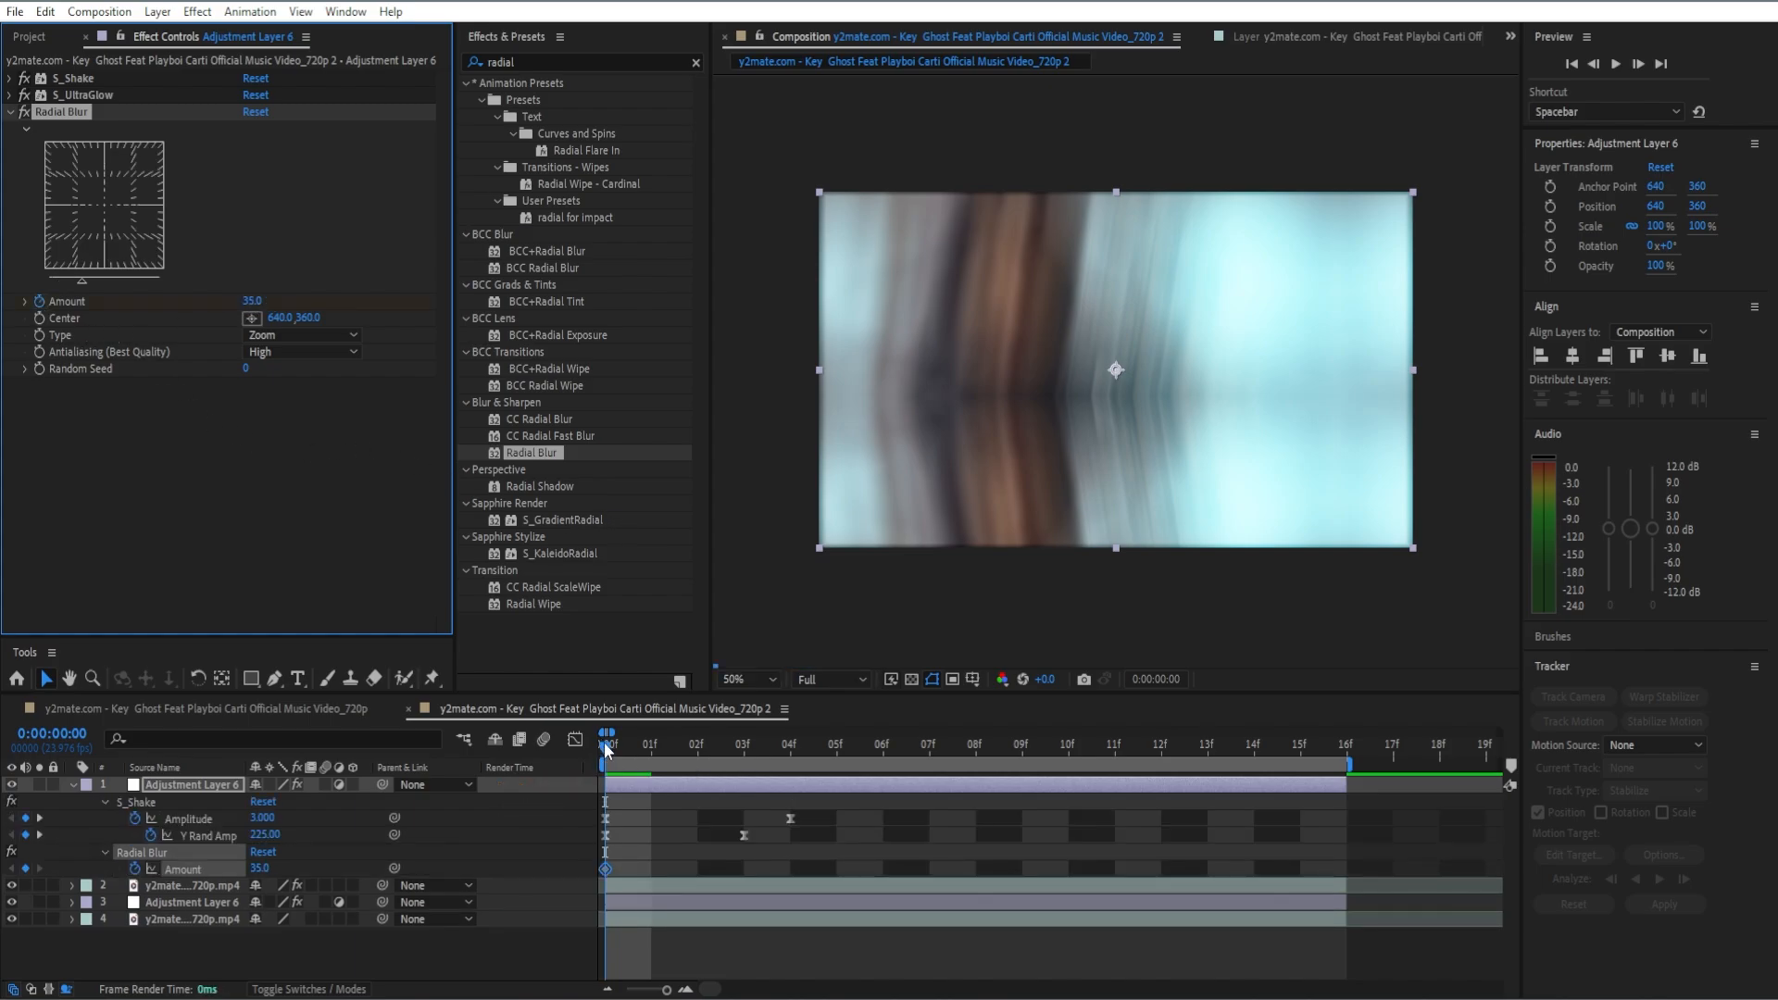
# Step: Lower the preview resolution to Third and keyframe Radial Blur's Amount at 0 on frame 16
pyautogui.moveTo(606, 749); pyautogui.dragTo(1333, 808)
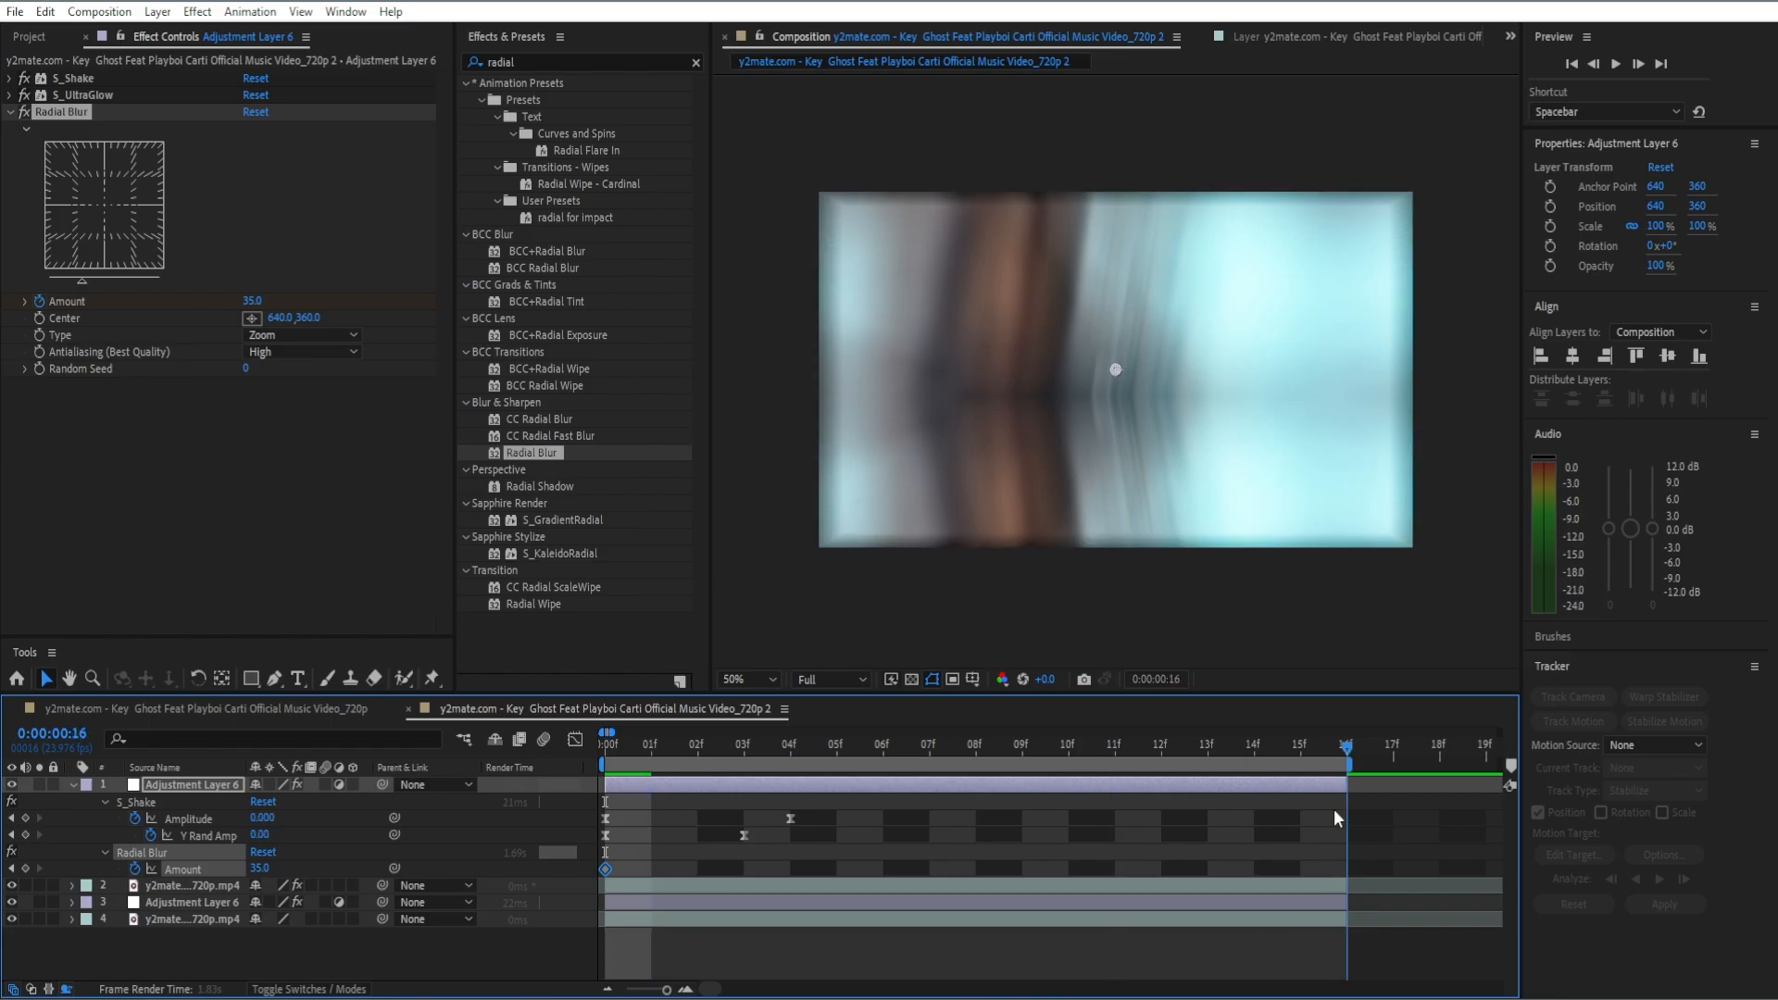
pyautogui.click(848, 677)
pyautogui.click(833, 770)
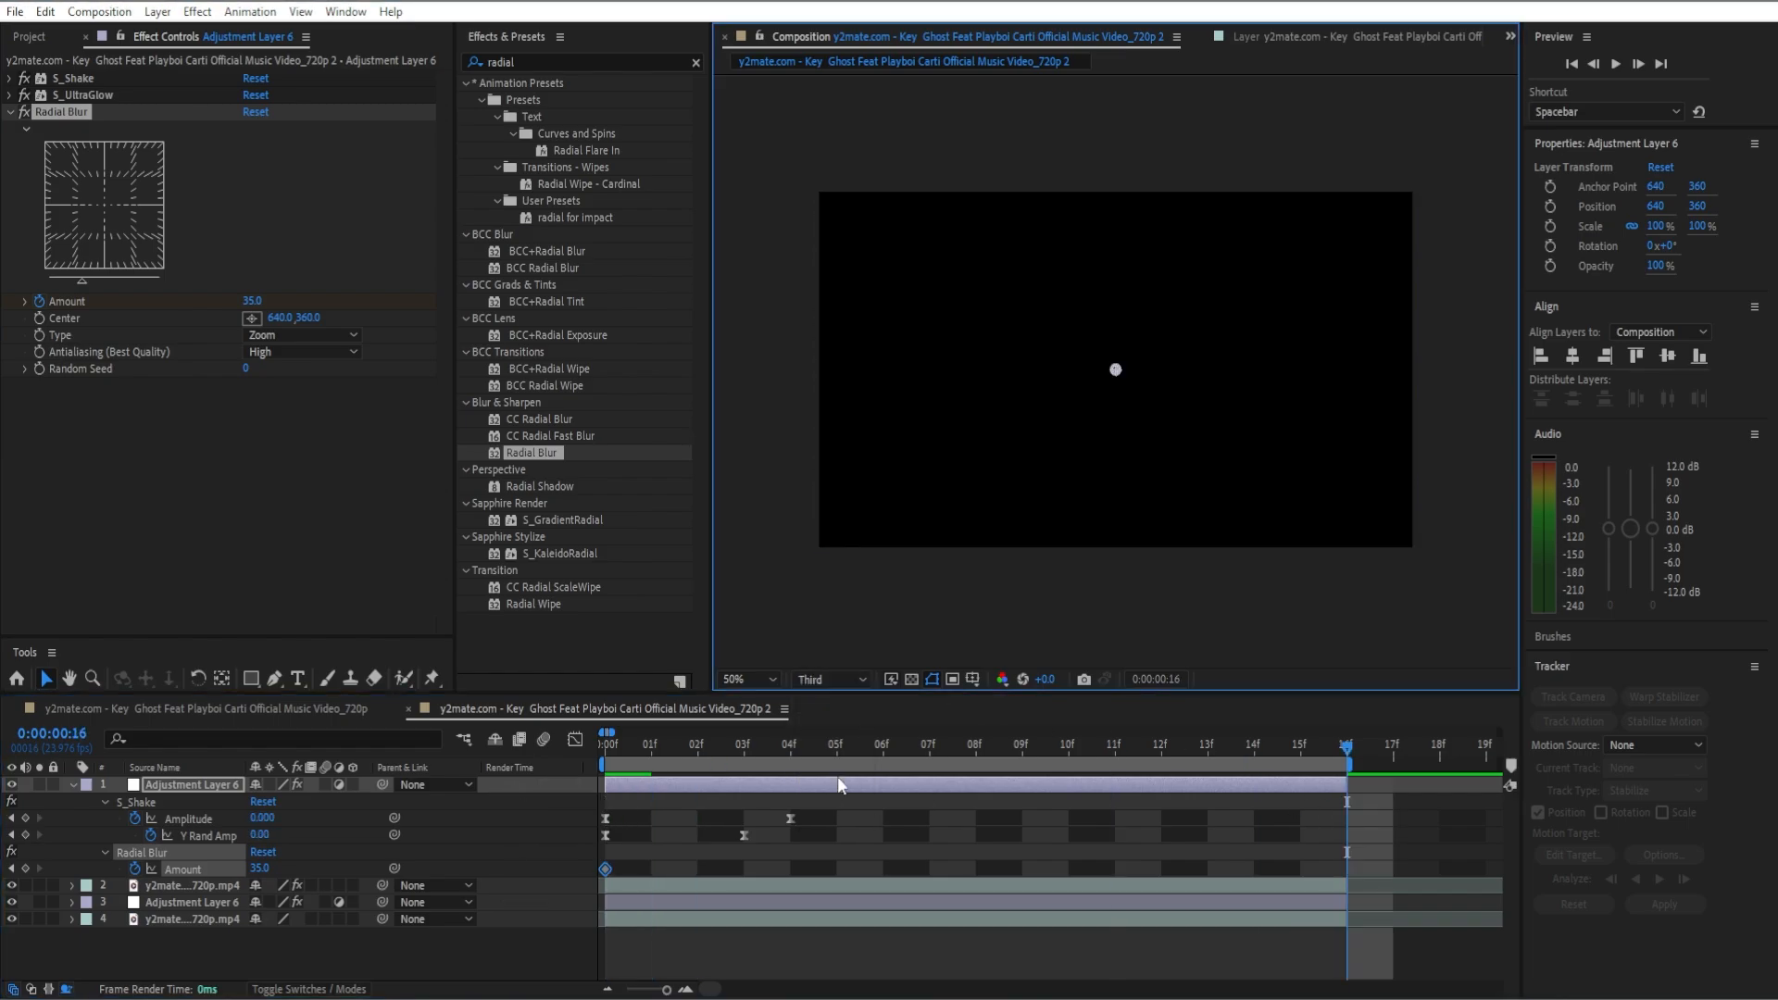
pyautogui.click(254, 302)
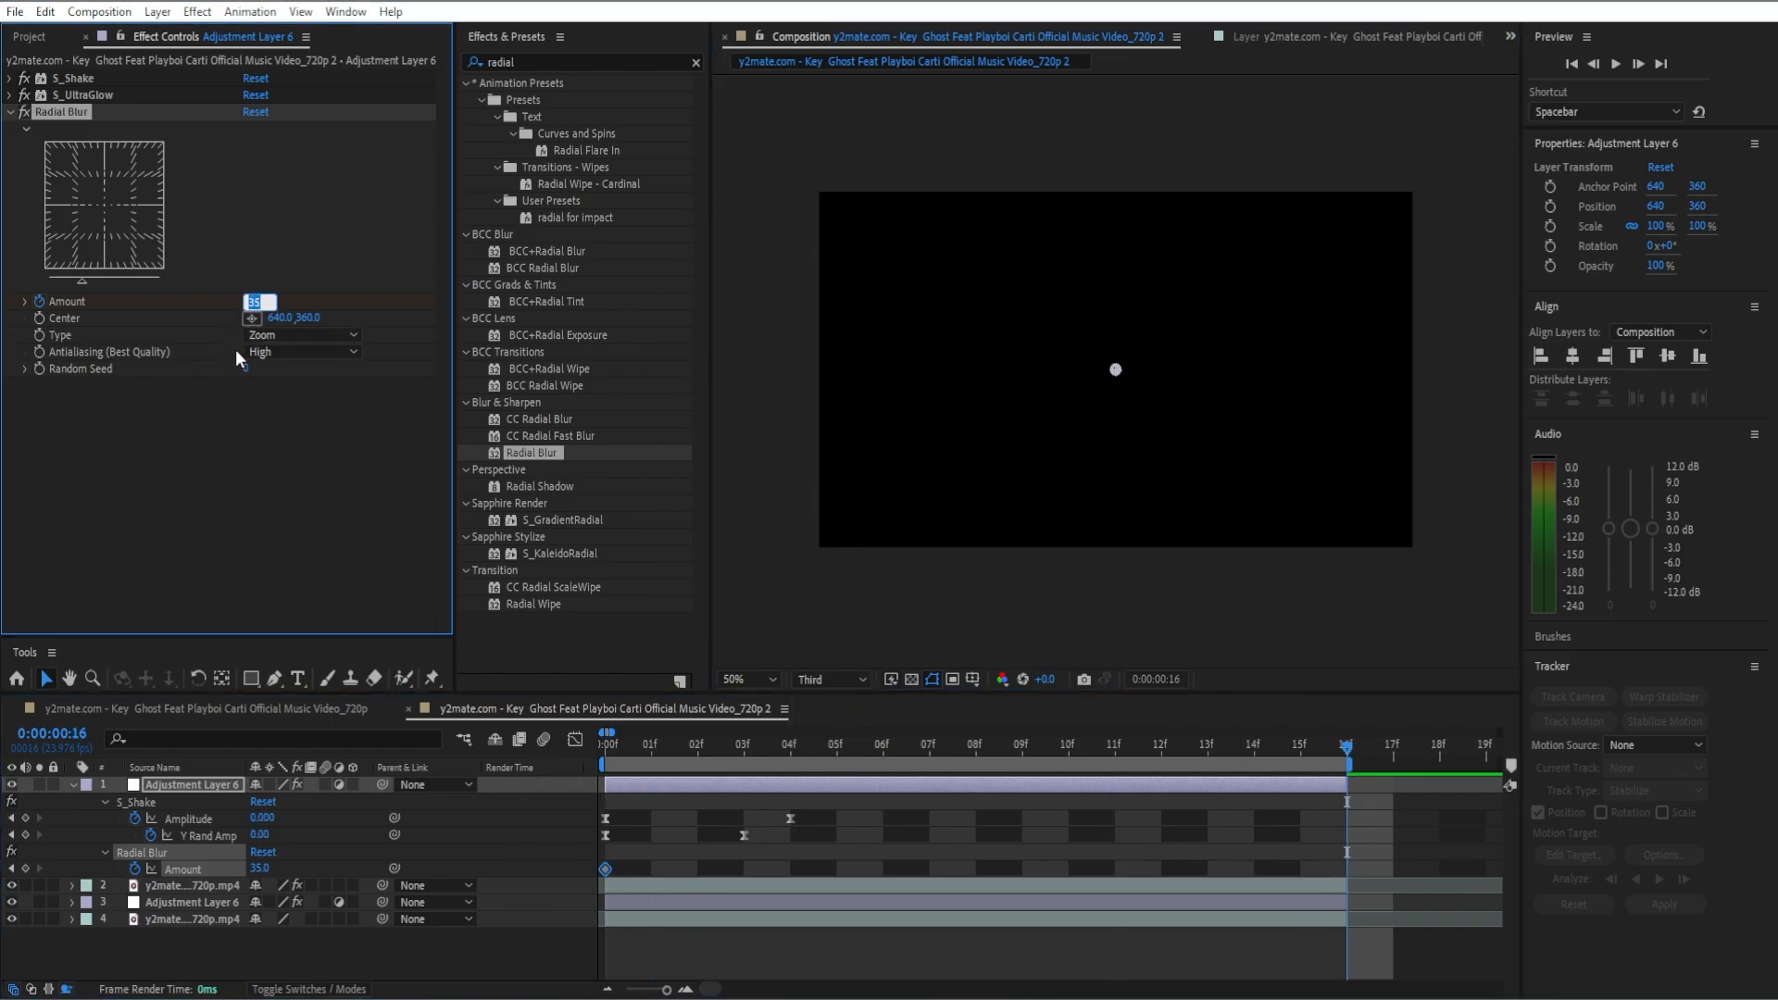
pyautogui.write('0')
pyautogui.press('Return')
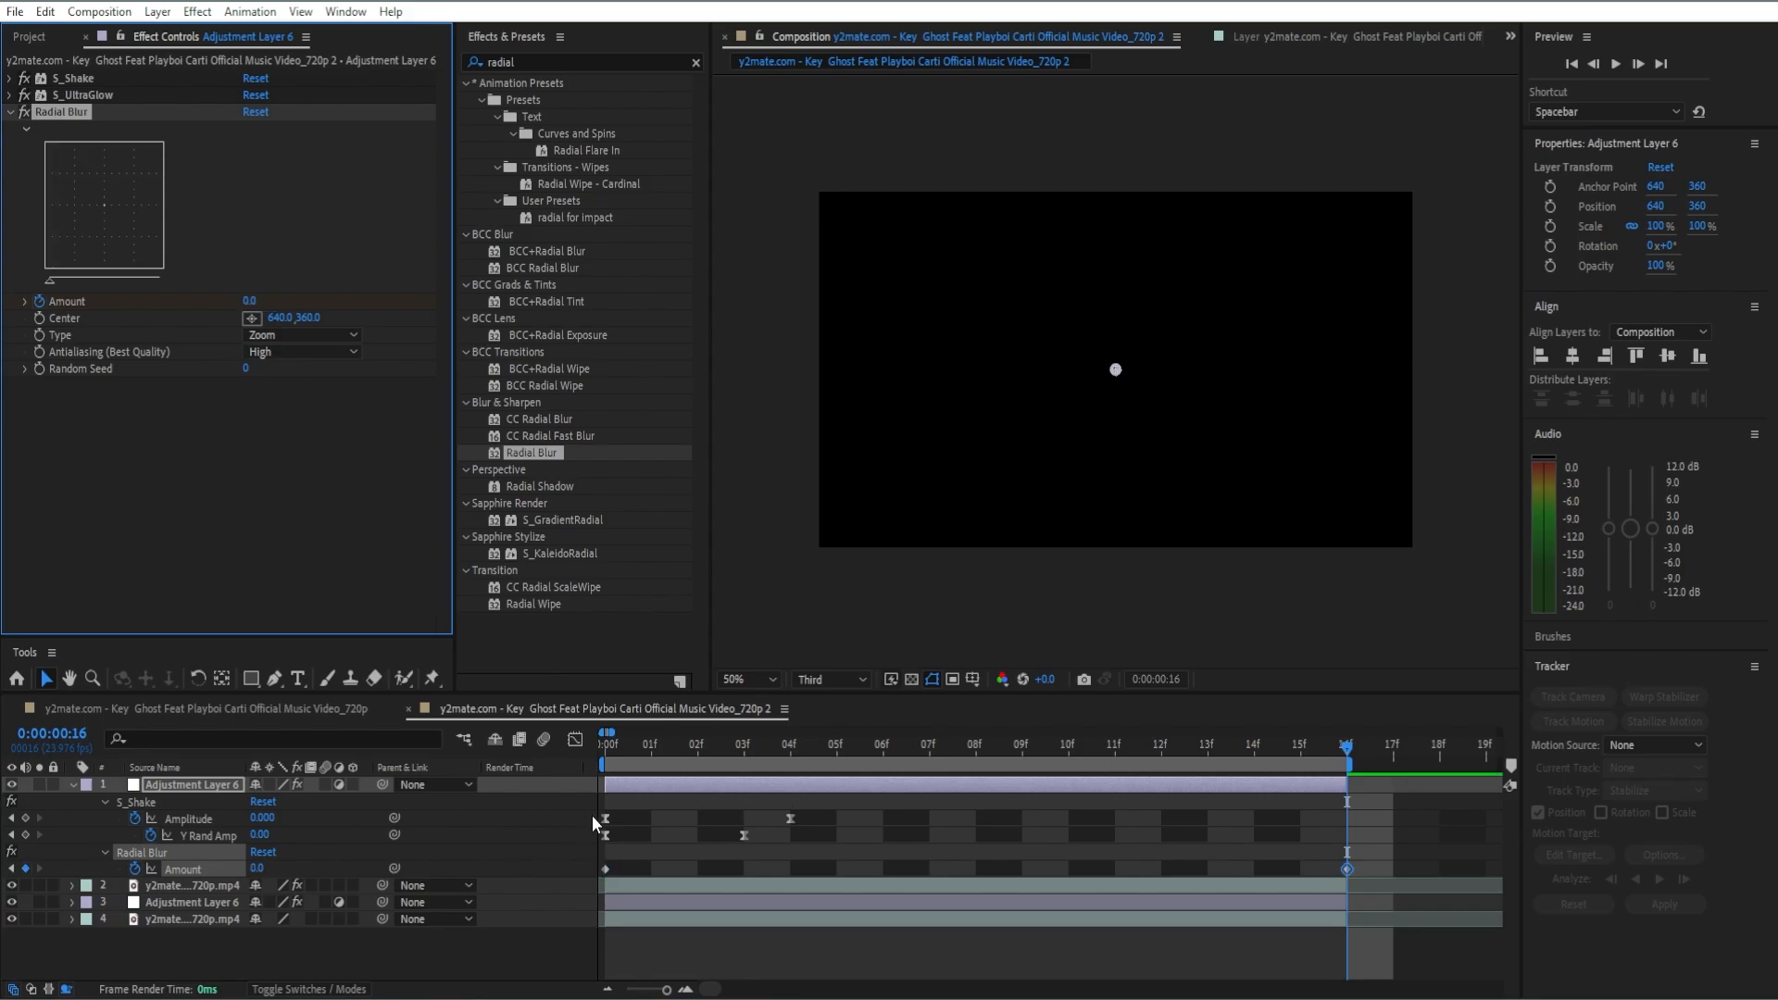
# Step: Apply Easy Ease to both Radial Blur Amount keyframes and collapse the effect's settings
pyautogui.moveTo(1376, 867); pyautogui.dragTo(602, 857)
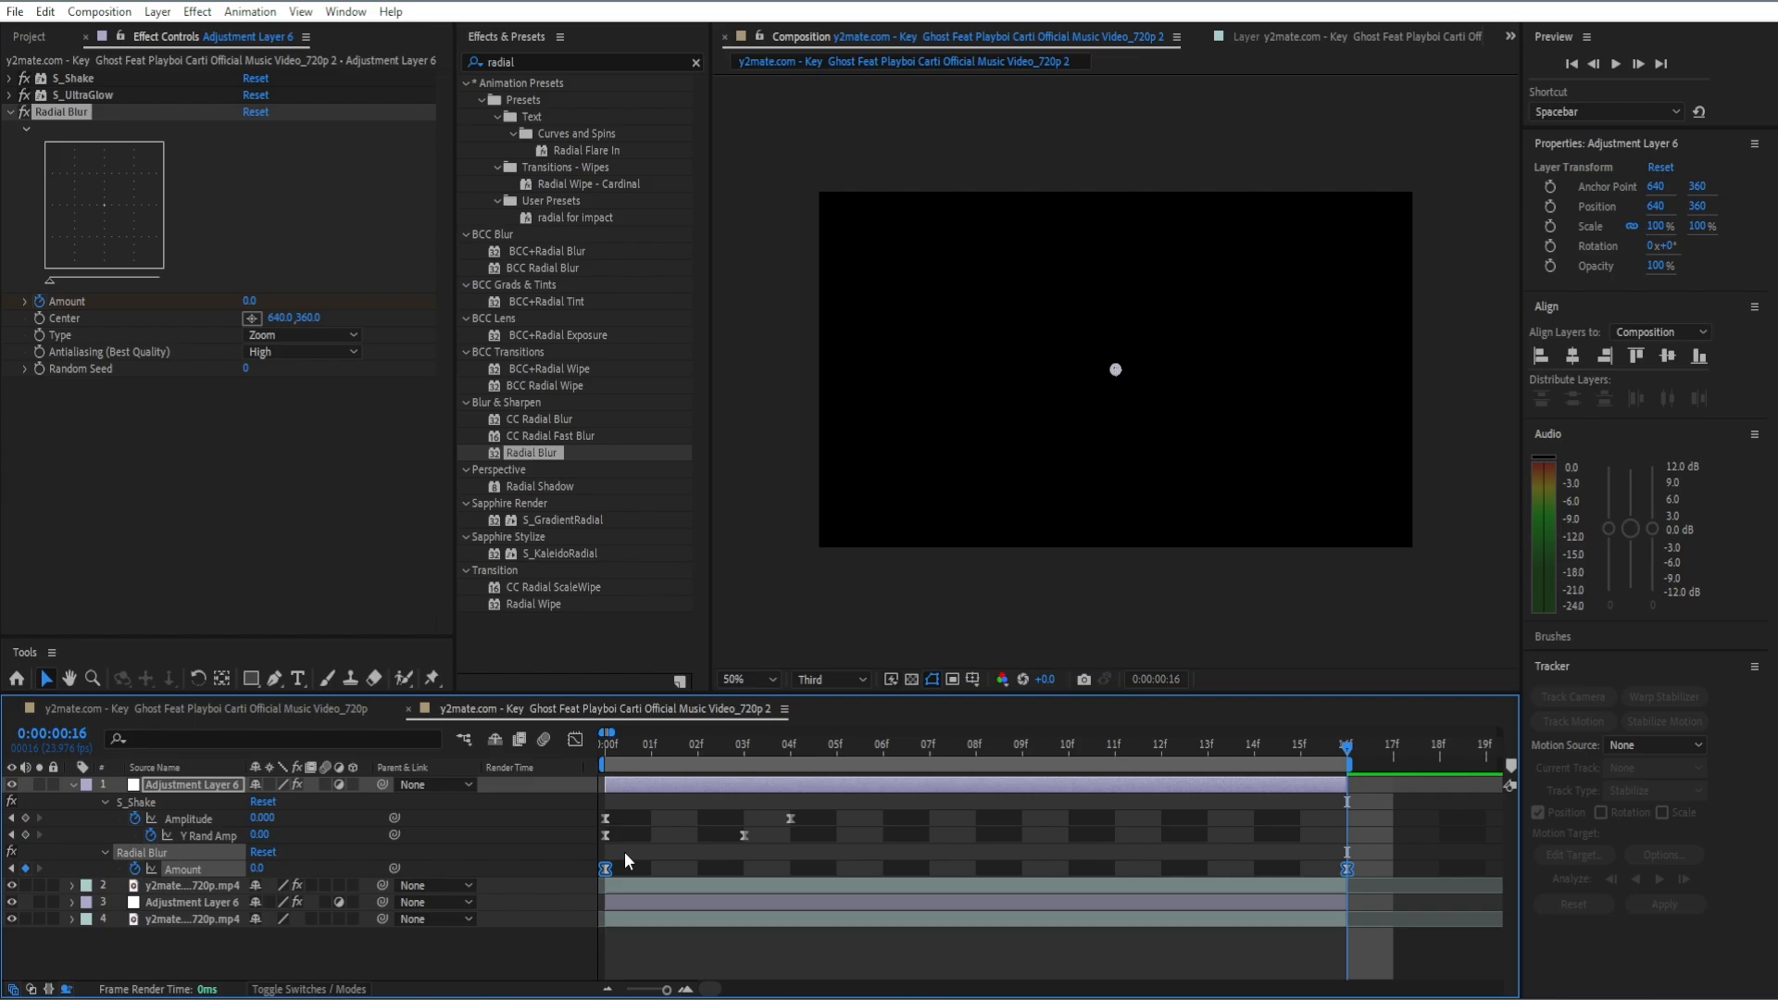
pyautogui.click(10, 111)
pyautogui.click(156, 344)
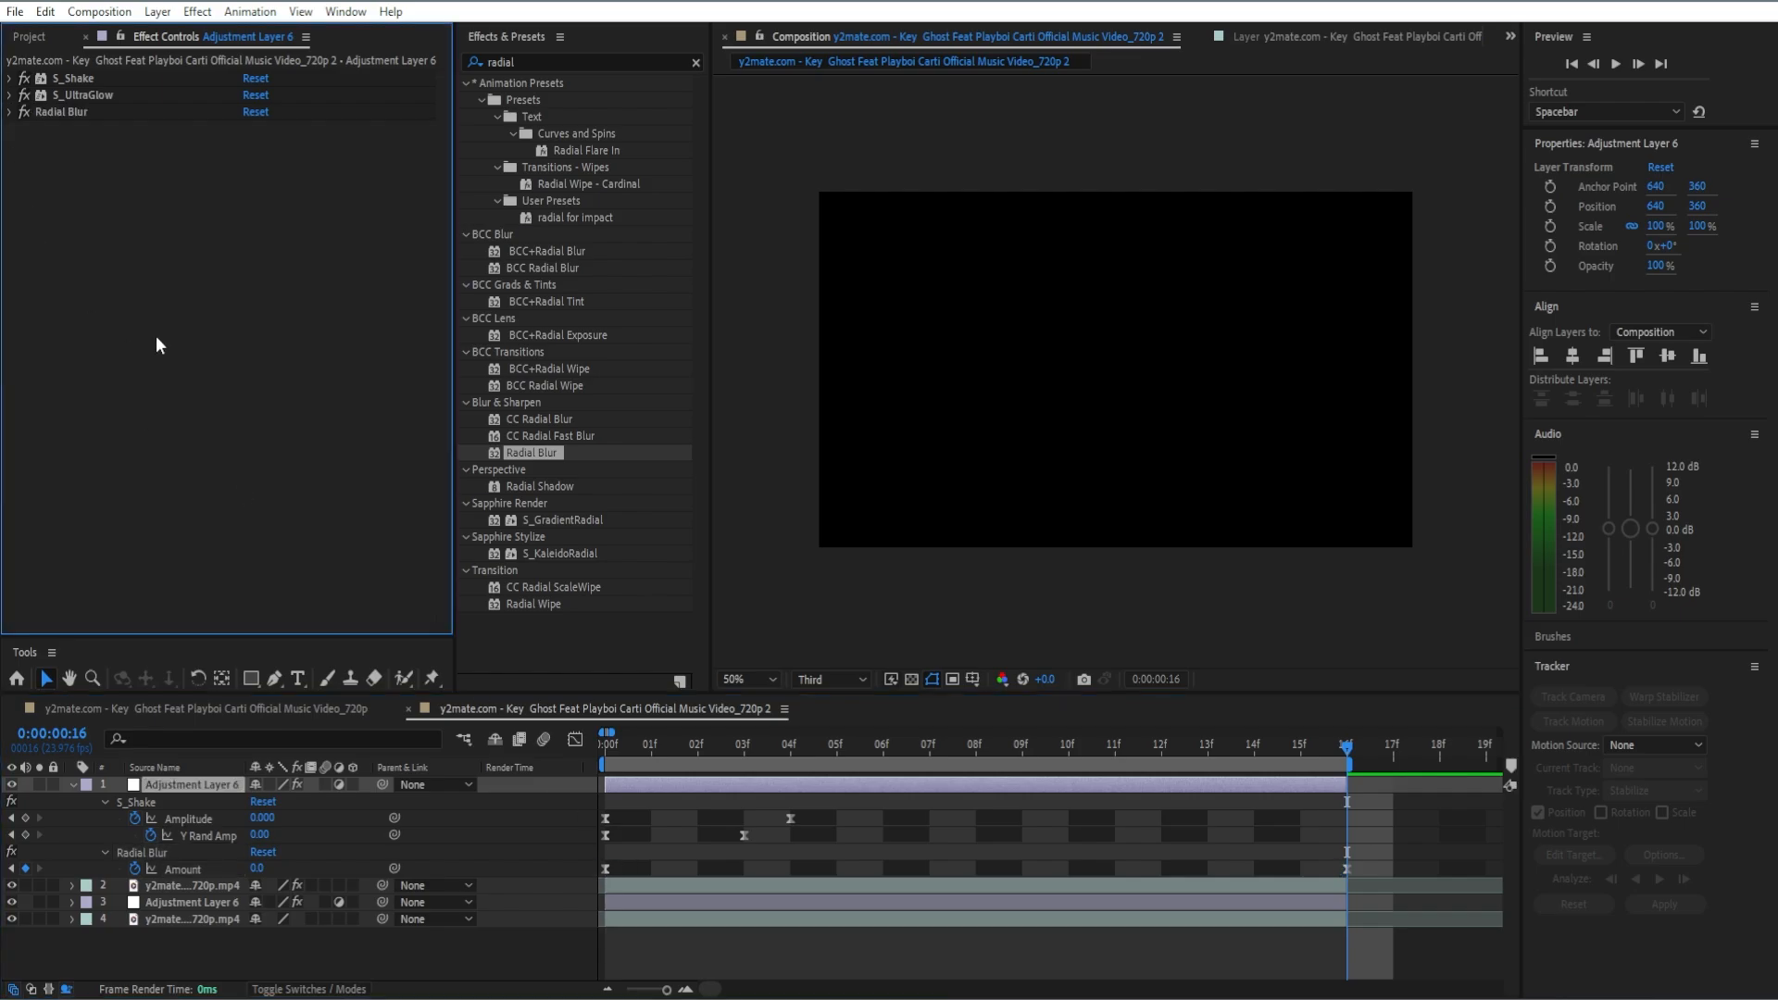
# Step: Add the Optics Compensation effect below Radial Blur and enable Reverse Lens Distortion
pyautogui.click(695, 62)
pyautogui.write('opti')
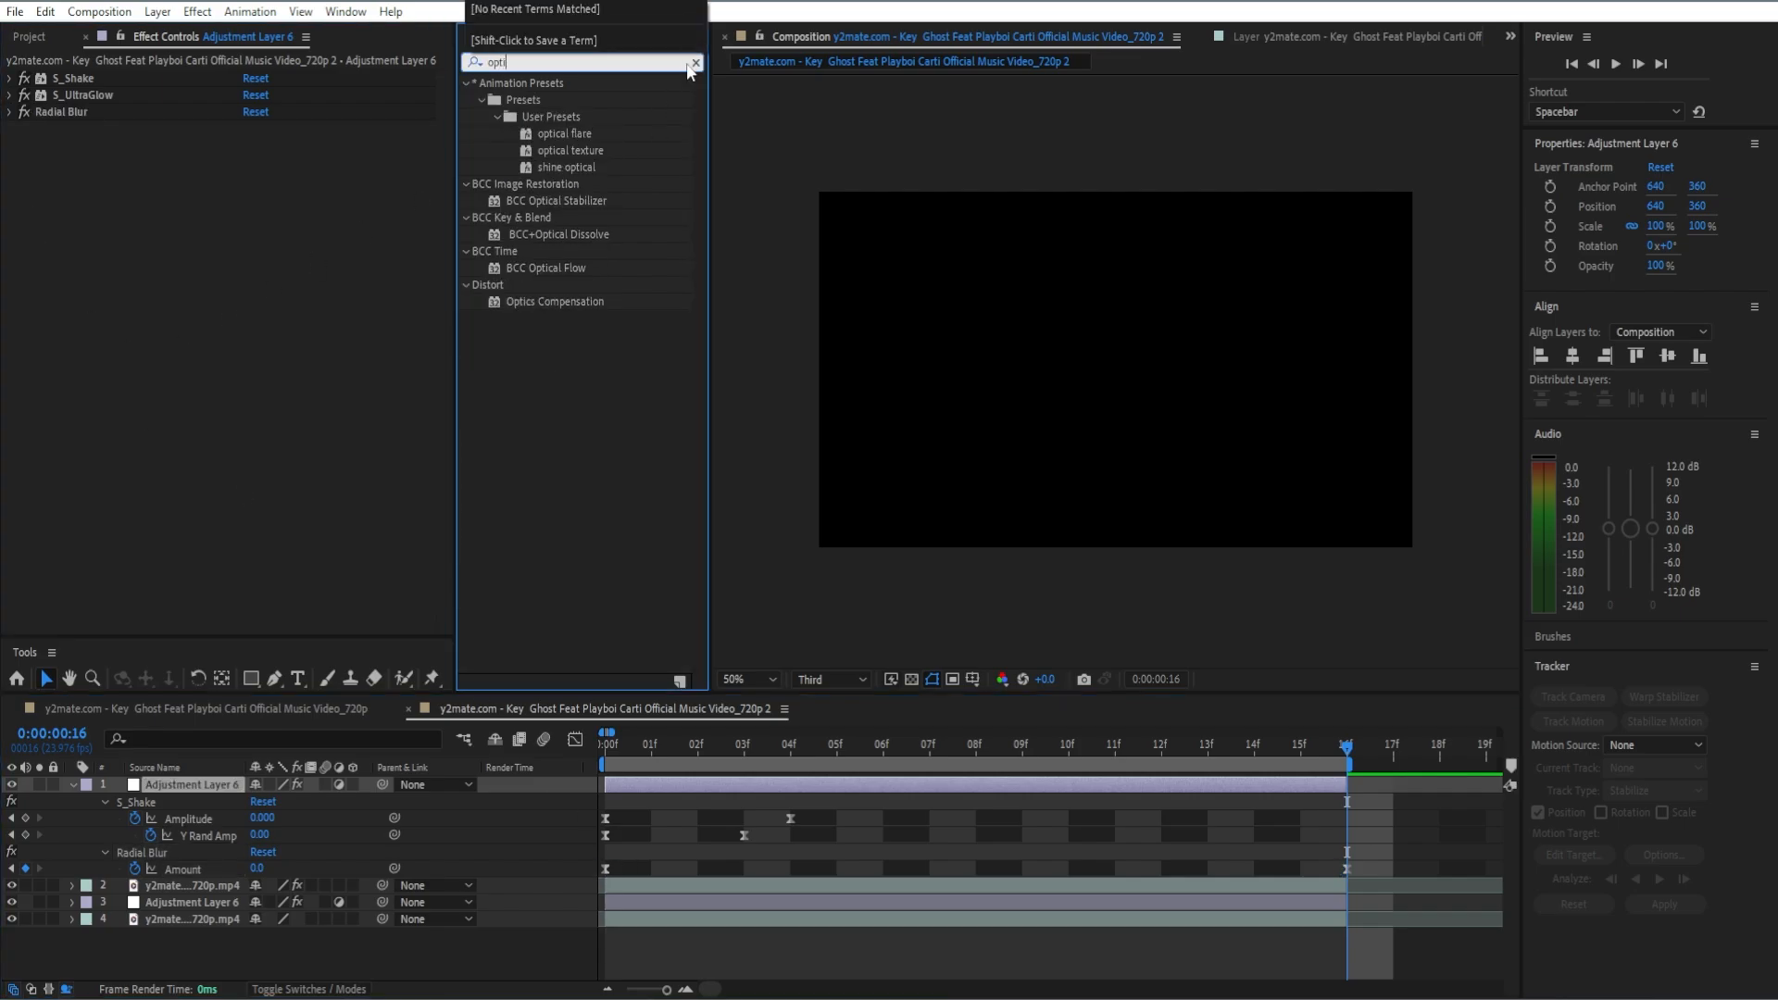
pyautogui.moveTo(568, 306); pyautogui.dragTo(199, 338)
pyautogui.click(247, 162)
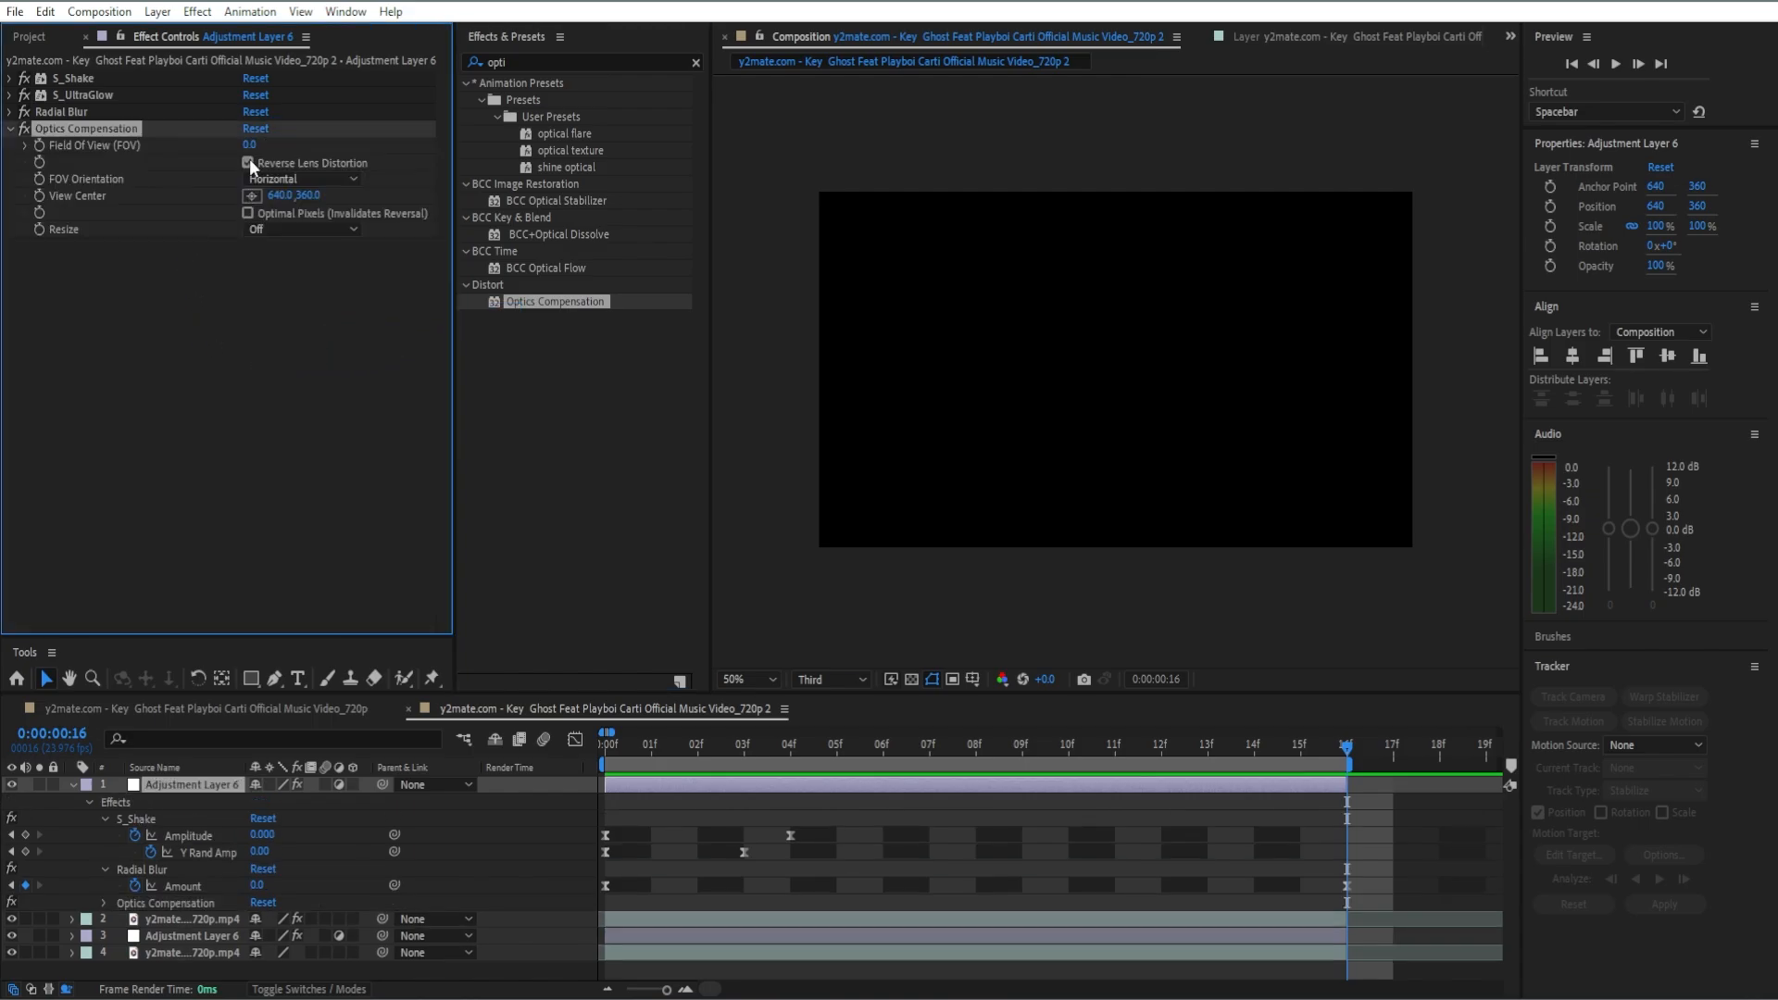
# Step: Keyframe Optics Compensation's Field Of View at 96 on frame 0 and show only the layer's keyframed properties in the timeline
pyautogui.click(1349, 747)
pyautogui.press('space')
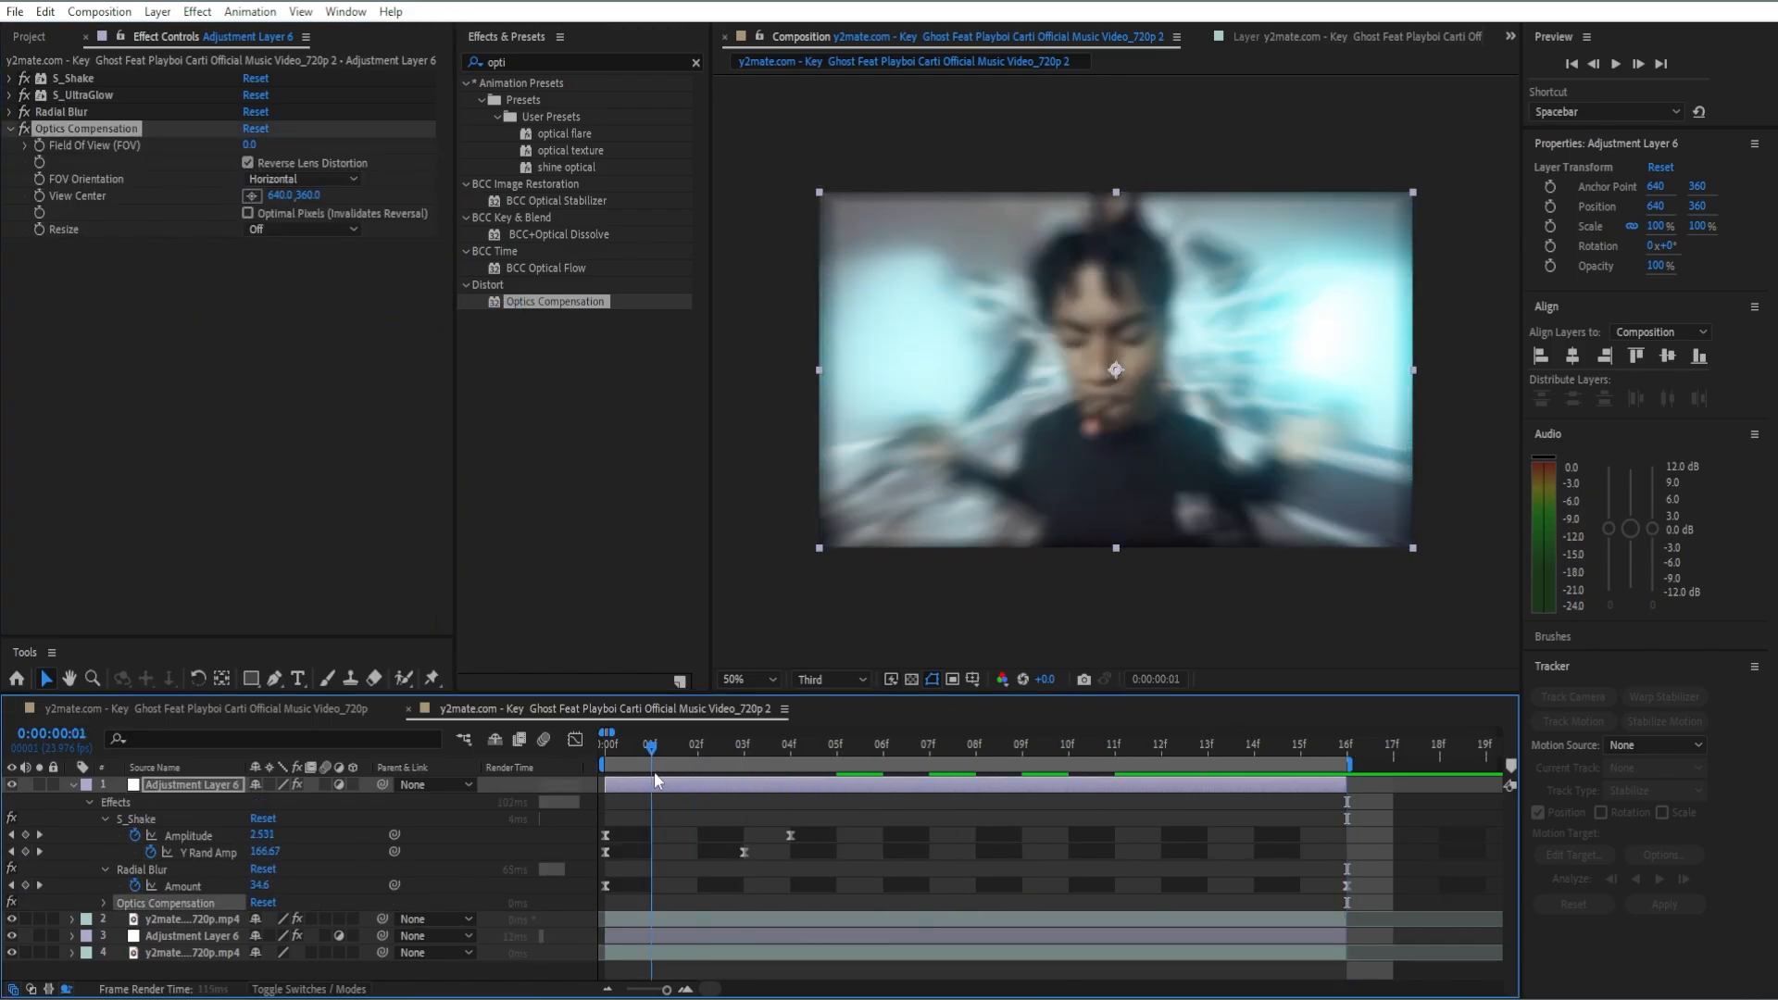
pyautogui.click(251, 145)
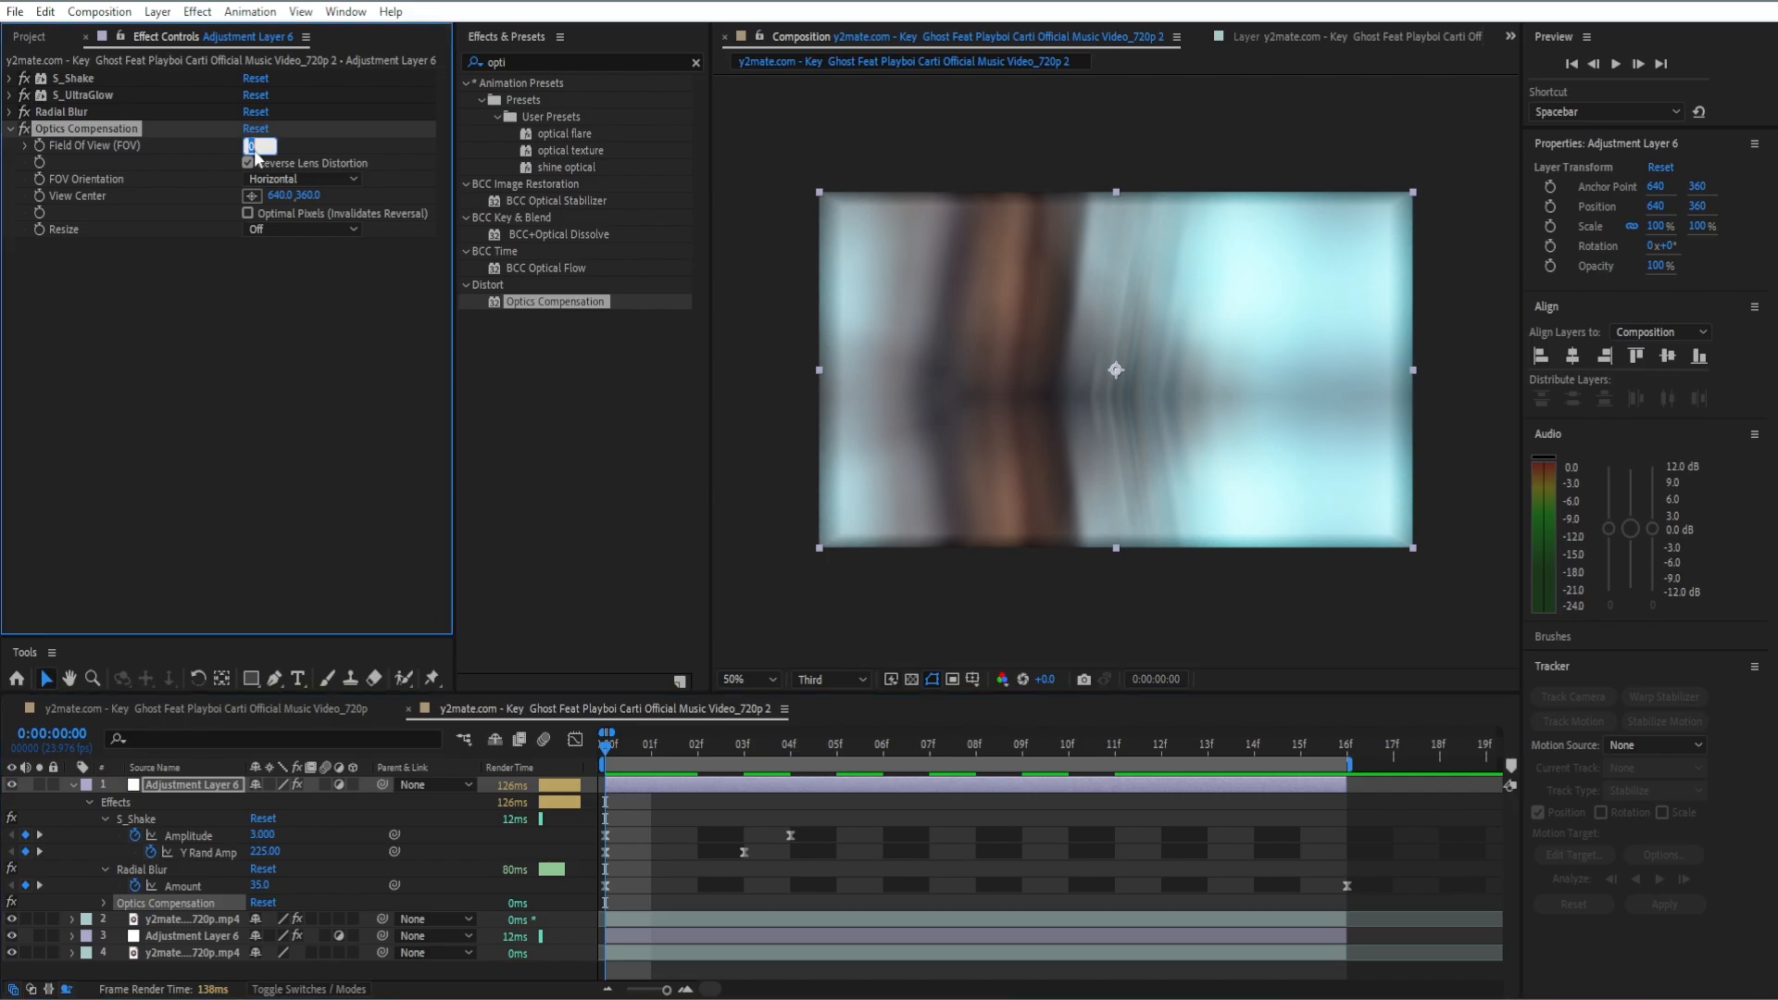
pyautogui.write('96')
pyautogui.press('Return')
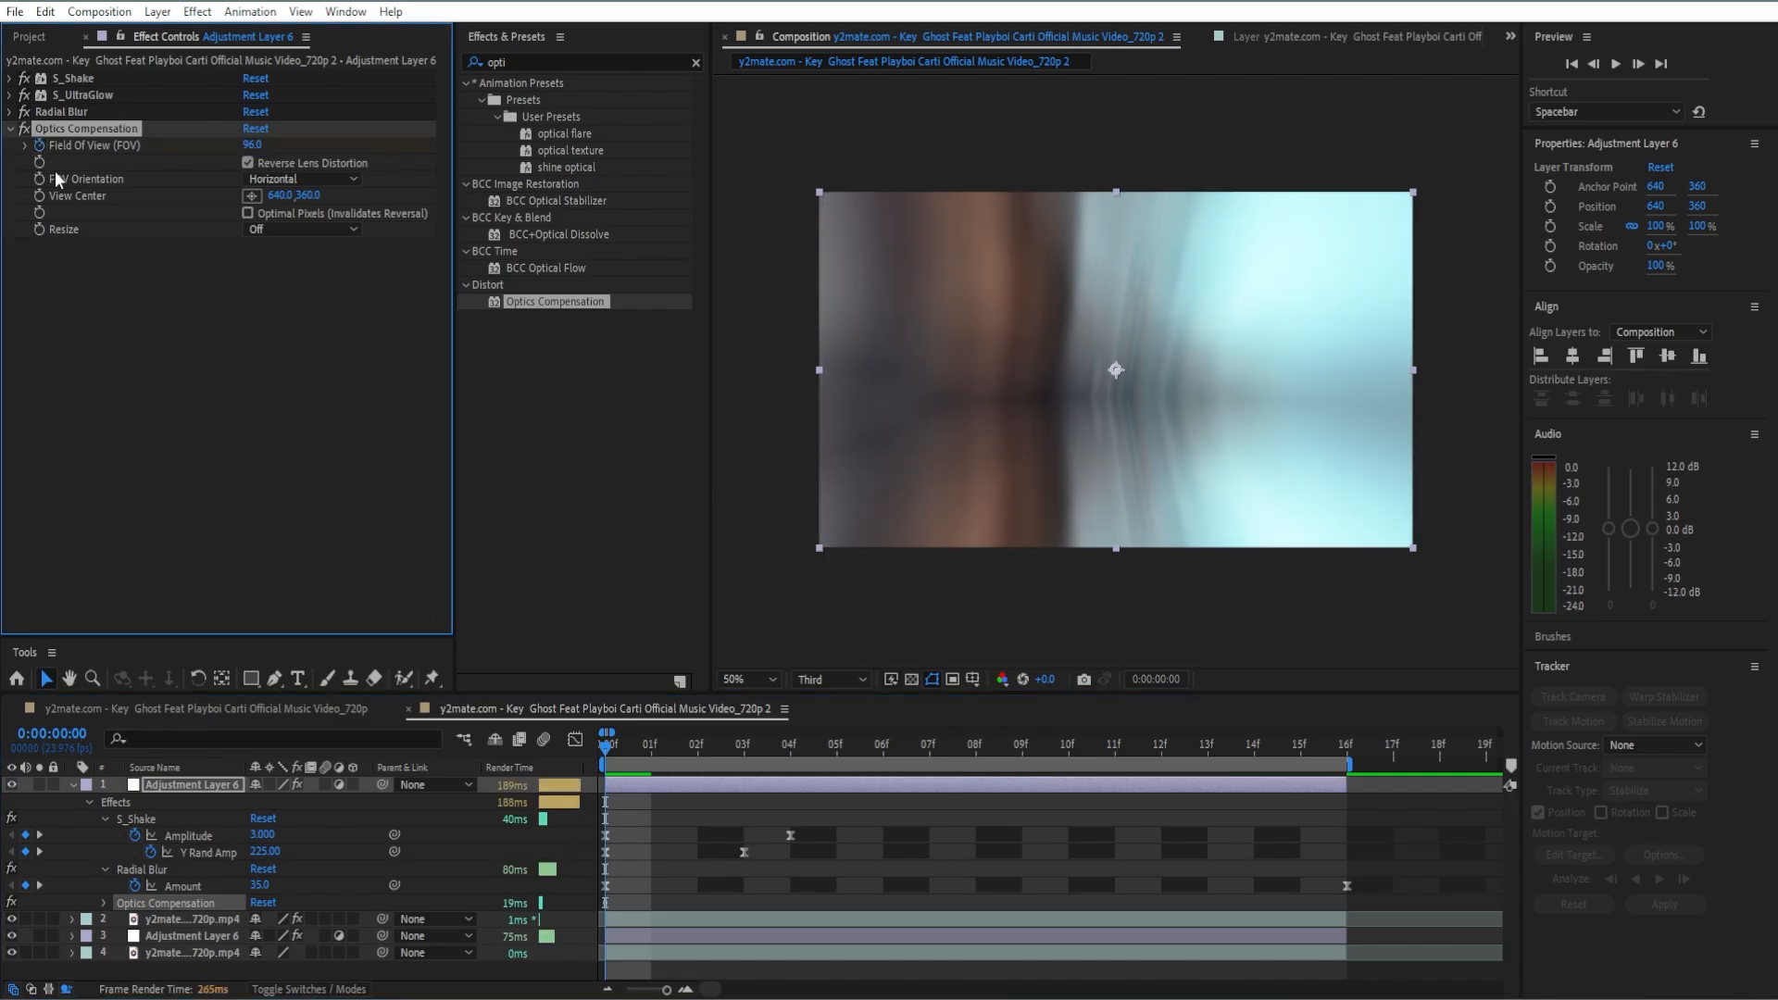
pyautogui.press('u')
pyautogui.press('u')
# Step: Keyframe Optics Compensation's Field Of View at 0 on frame 16
pyautogui.moveTo(607, 747); pyautogui.dragTo(1349, 833)
pyautogui.click(249, 146)
pyautogui.write('0')
pyautogui.press('Return')
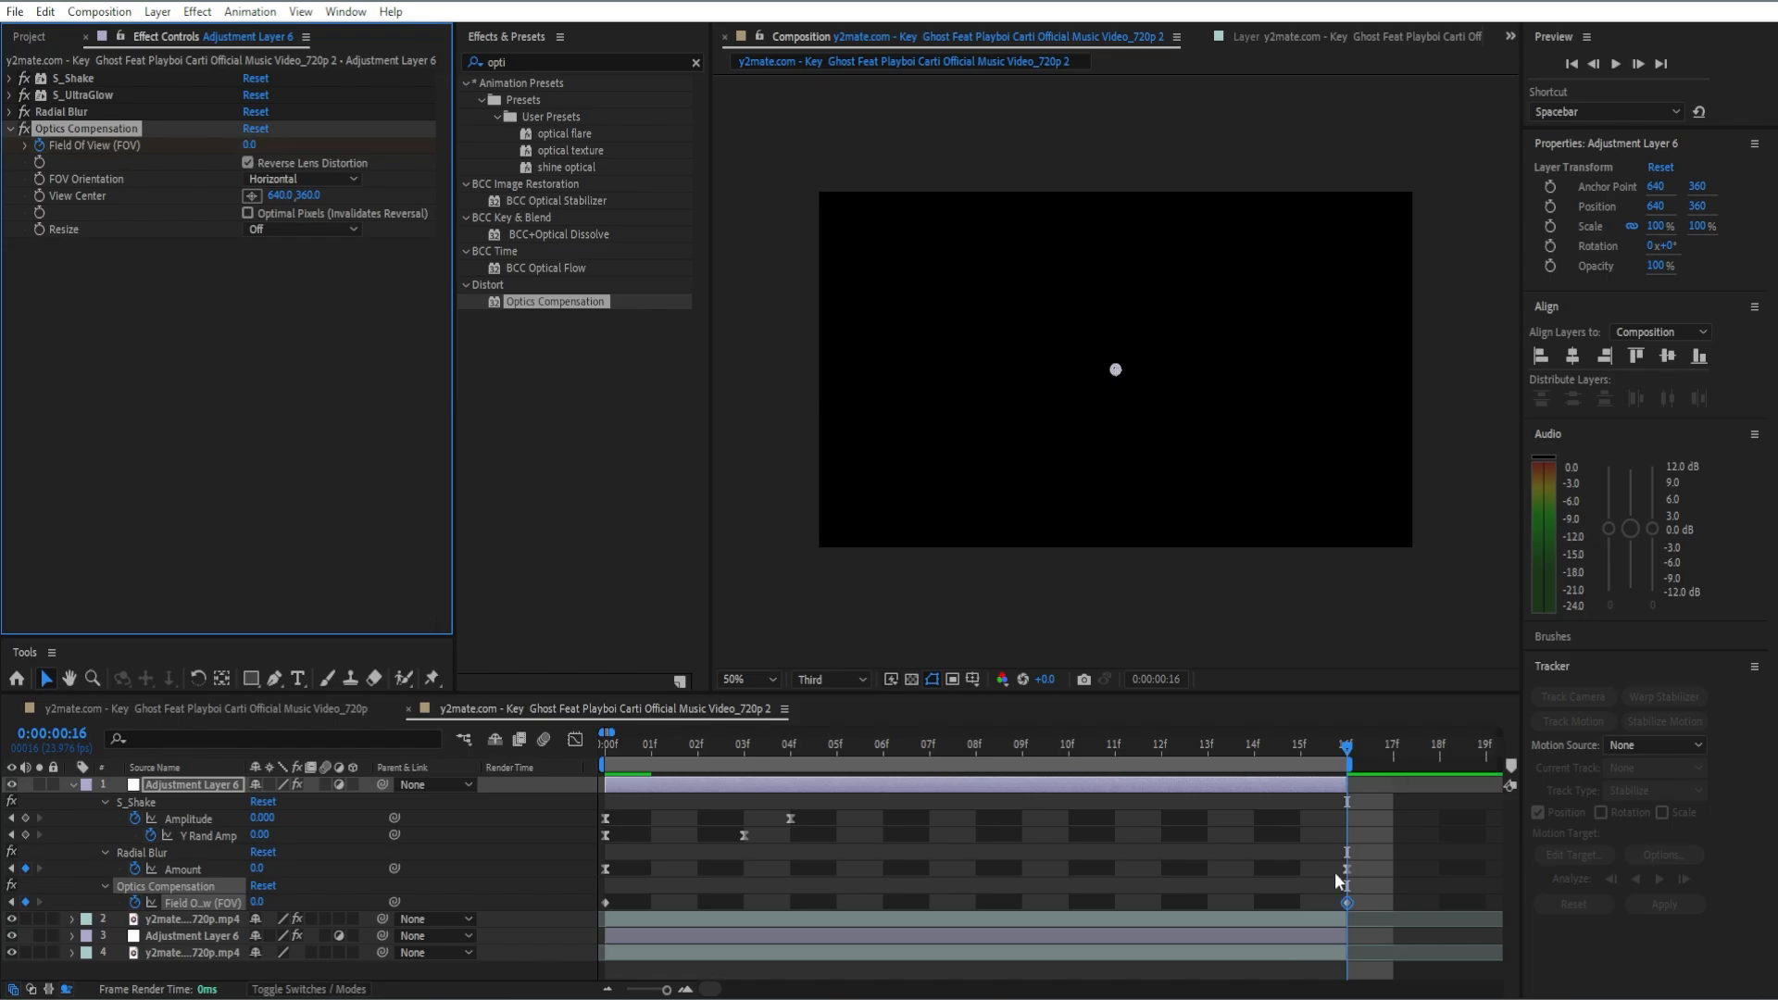
# Step: Apply Easy Ease to both Field Of View keyframes, and collapse Optics Compensation's settings and the layer's timeline properties
pyautogui.click(1374, 908)
pyautogui.moveTo(1305, 901); pyautogui.dragTo(606, 903)
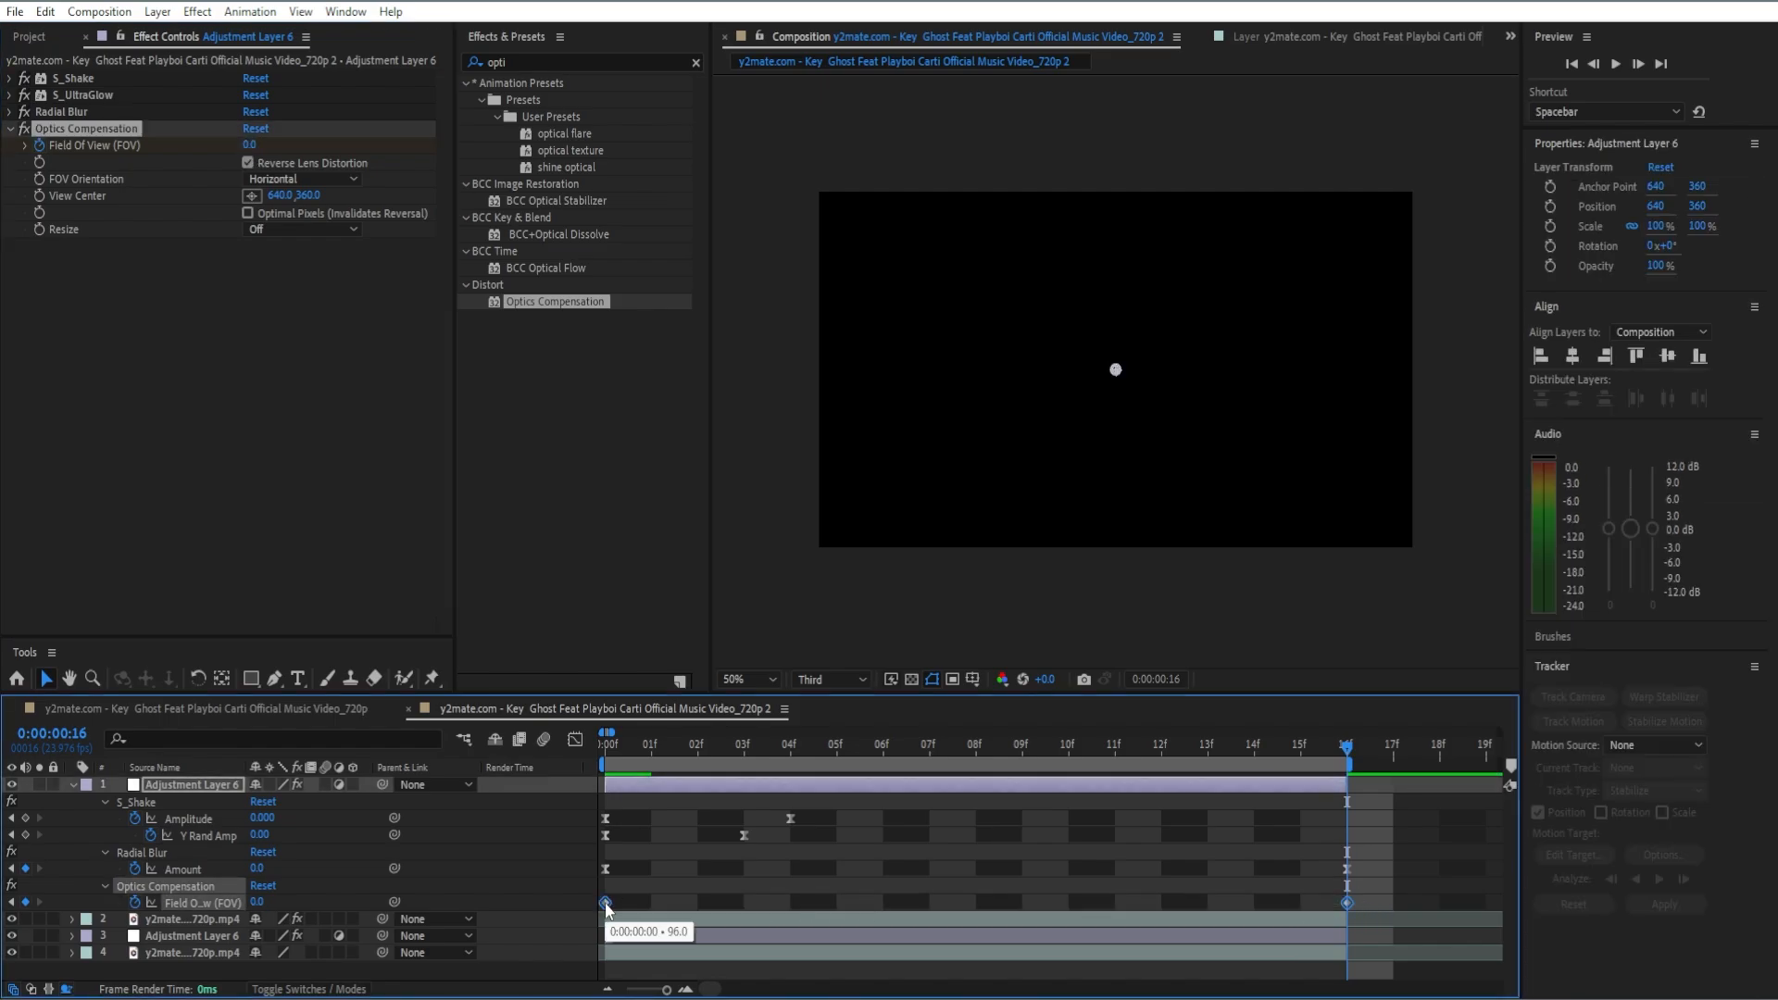
pyautogui.press('F9')
pyautogui.press('u')
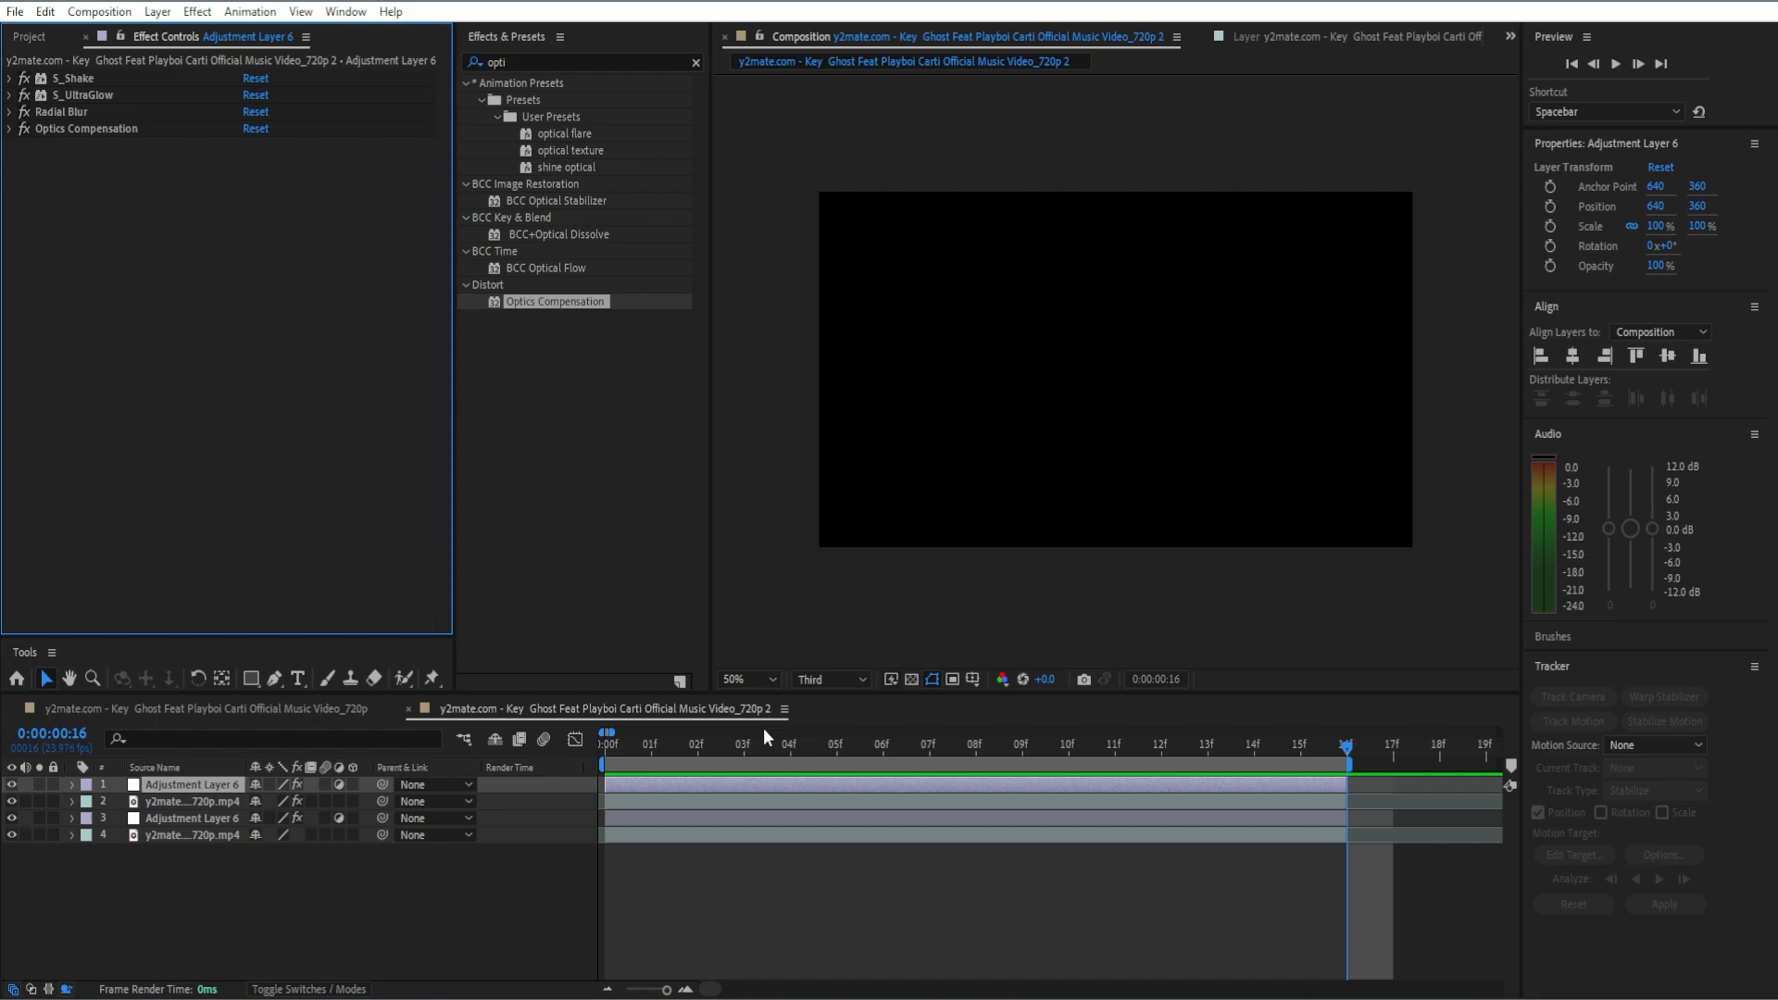